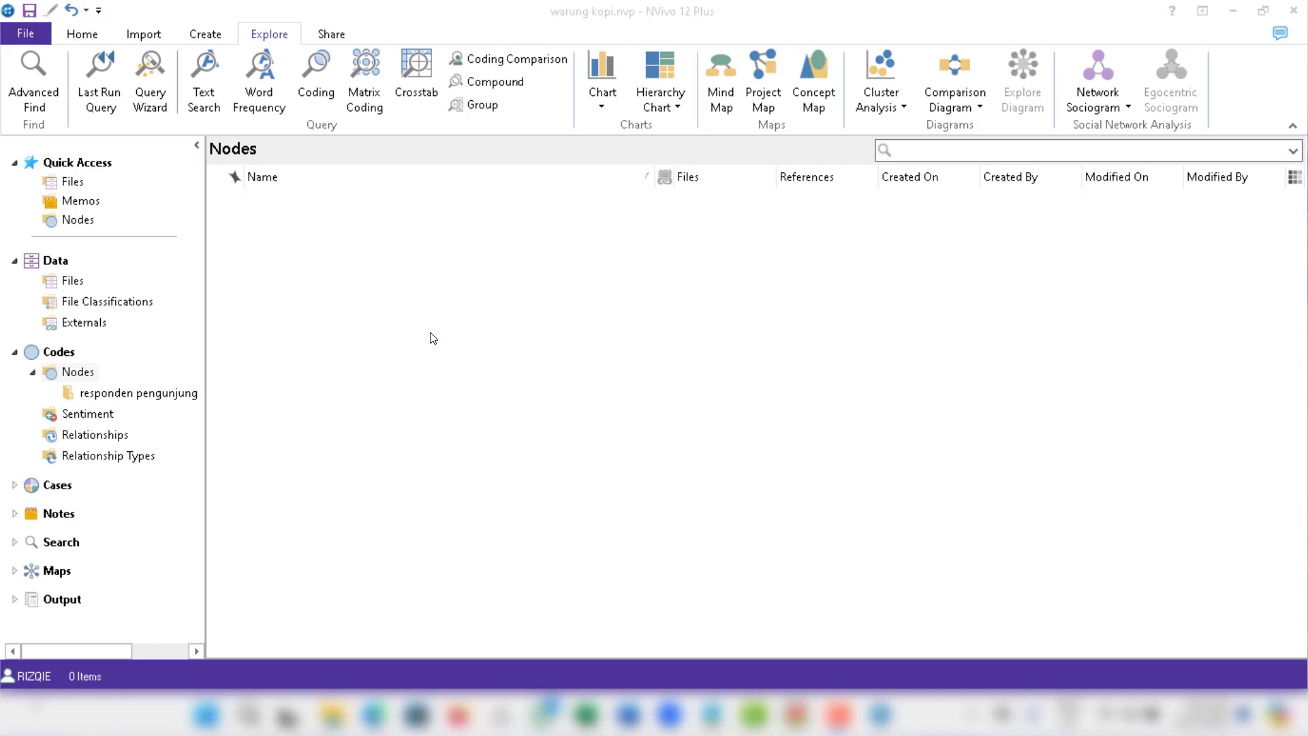
Open the "responden pengunjung kopi ameng" dataset from the data files and look through its records and columns.
{"action": "left_click", "coordinate": [75, 280]}
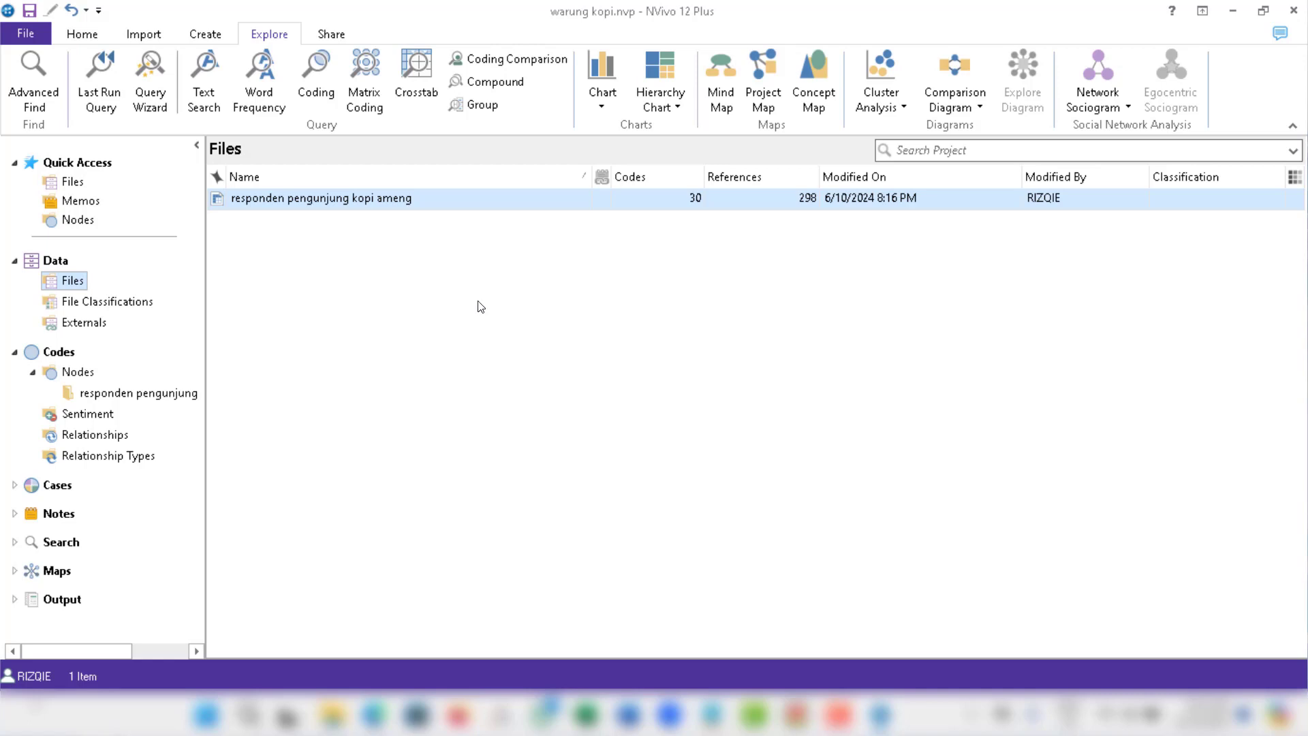
{"action": "double_click", "coordinate": [413, 203]}
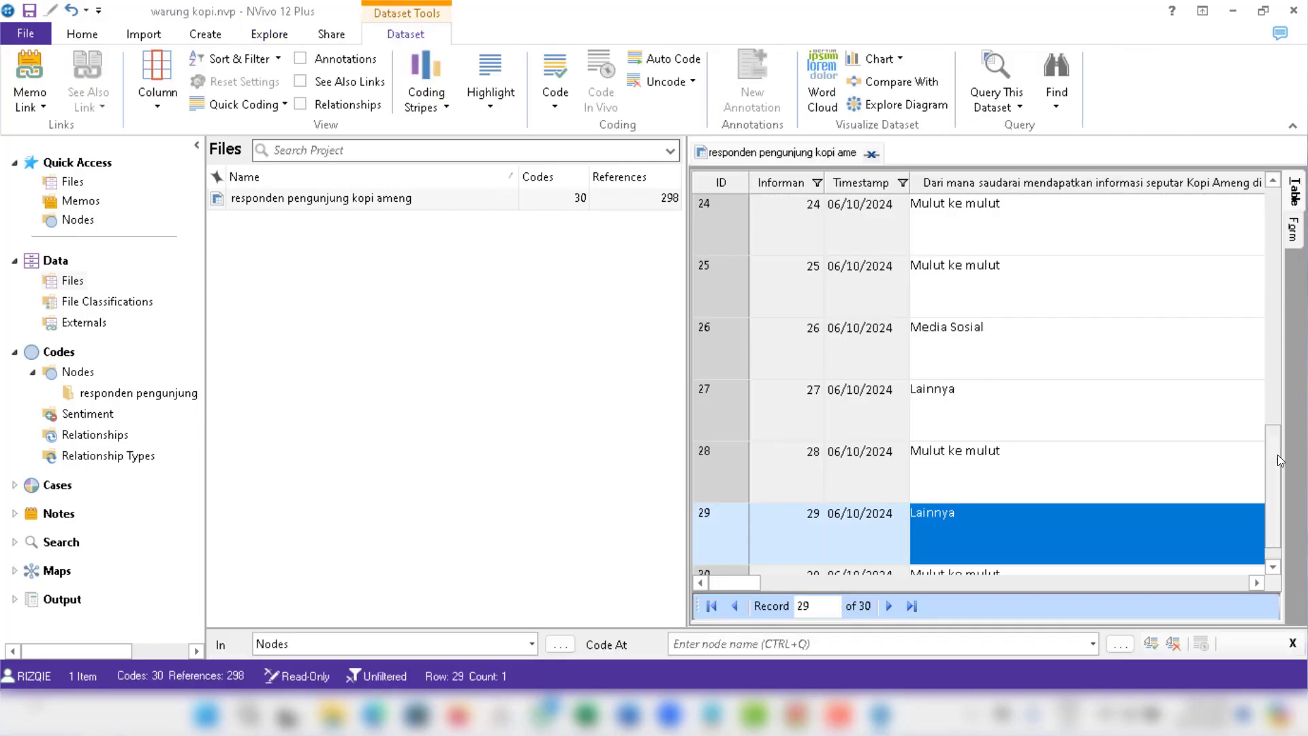
{"action": "scroll", "coordinate": [1270, 379], "scroll_direction": "up", "scroll_amount": 3}
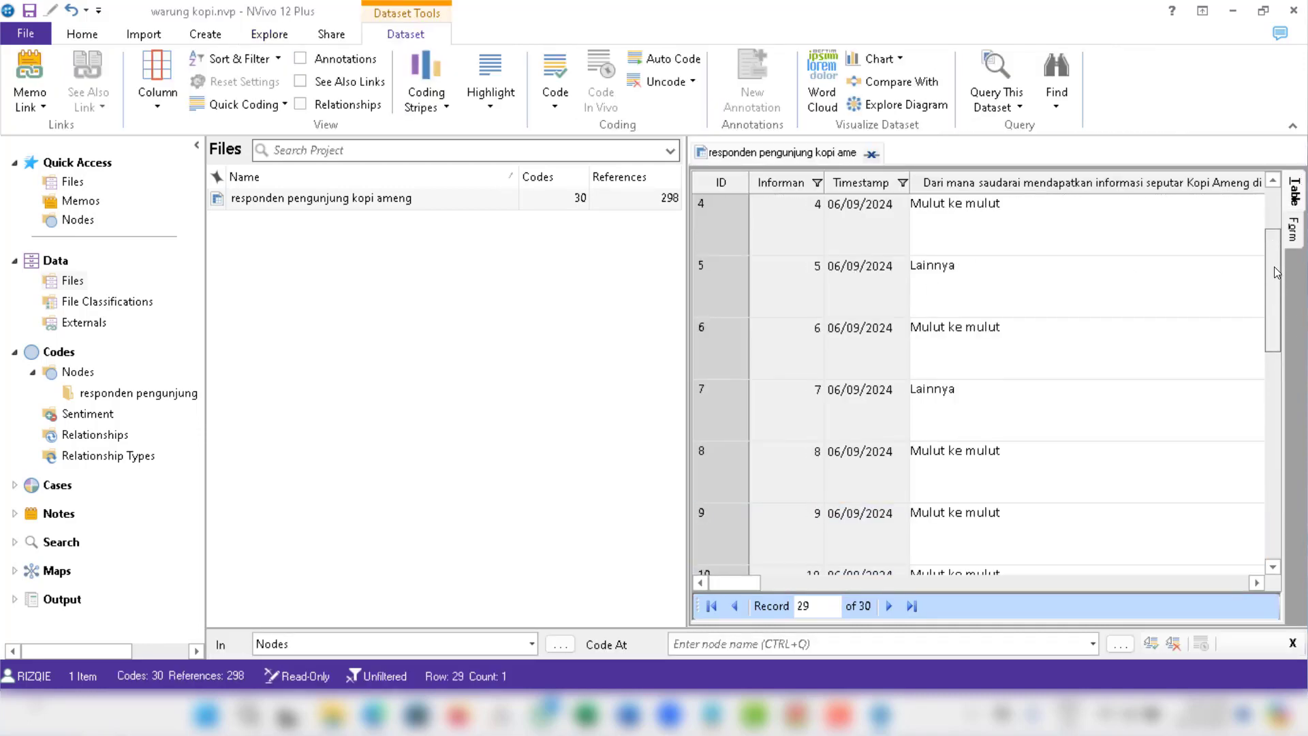
{"action": "left_click_drag", "start_coordinate": [1270, 397], "coordinate": [1256, 205]}
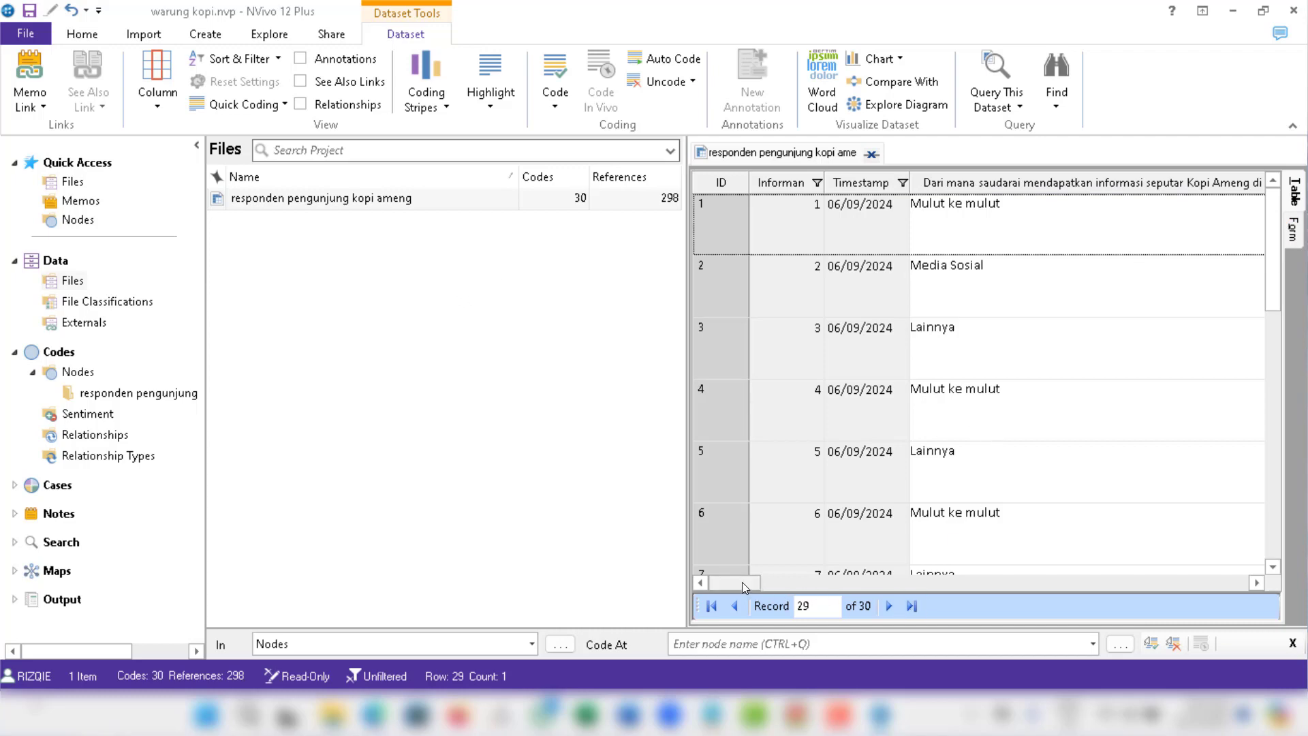
{"action": "mouse_move", "coordinate": [742, 582]}
{"action": "left_mouse_down"}
{"action": "mouse_move", "coordinate": [797, 582]}
{"action": "mouse_move", "coordinate": [730, 583]}
{"action": "mouse_move", "coordinate": [835, 590]}
{"action": "mouse_move", "coordinate": [720, 586]}
{"action": "mouse_move", "coordinate": [790, 586]}
{"action": "mouse_move", "coordinate": [744, 605]}
{"action": "mouse_move", "coordinate": [710, 591]}
{"action": "mouse_move", "coordinate": [823, 598]}
{"action": "mouse_move", "coordinate": [702, 587]}
{"action": "mouse_move", "coordinate": [827, 597]}
{"action": "mouse_move", "coordinate": [715, 598]}
{"action": "mouse_move", "coordinate": [824, 596]}
{"action": "mouse_move", "coordinate": [727, 610]}
{"action": "mouse_move", "coordinate": [877, 598]}
{"action": "mouse_move", "coordinate": [738, 589]}
{"action": "mouse_move", "coordinate": [809, 583]}
{"action": "mouse_move", "coordinate": [719, 589]}
{"action": "left_mouse_up"}
{"action": "left_click_drag", "start_coordinate": [816, 582], "coordinate": [712, 605]}
{"action": "left_click_drag", "start_coordinate": [1274, 271], "coordinate": [1276, 301]}
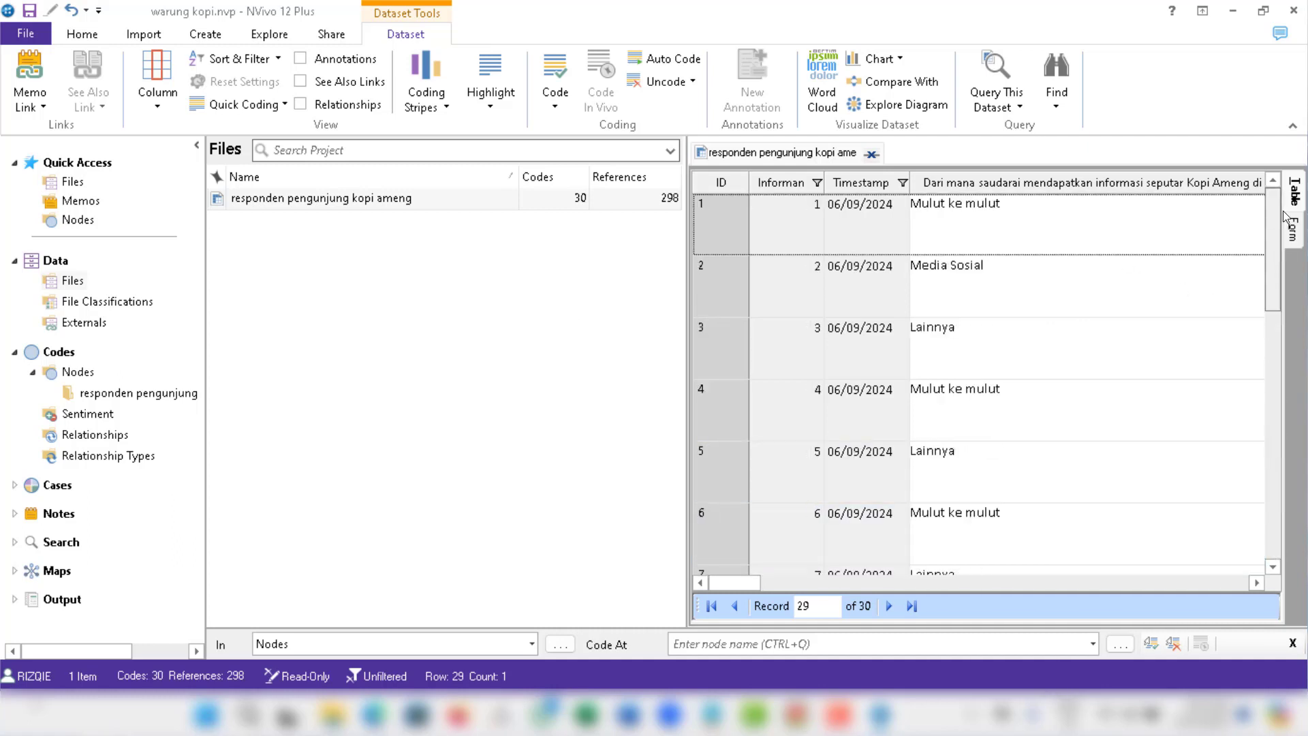
Create a top-level node named "asal informasi tentang kopi ameng".
{"action": "left_click", "coordinate": [79, 373]}
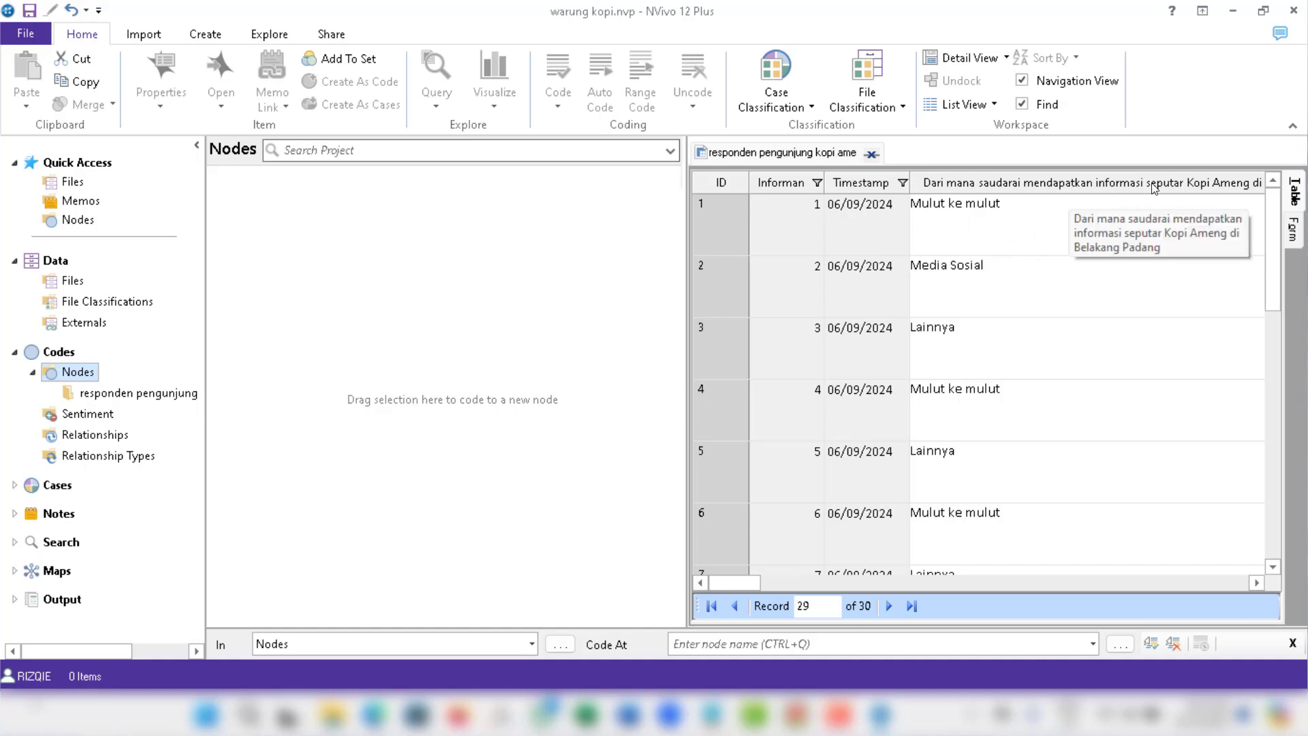
{"action": "right_click", "coordinate": [258, 211]}
{"action": "left_click", "coordinate": [310, 216]}
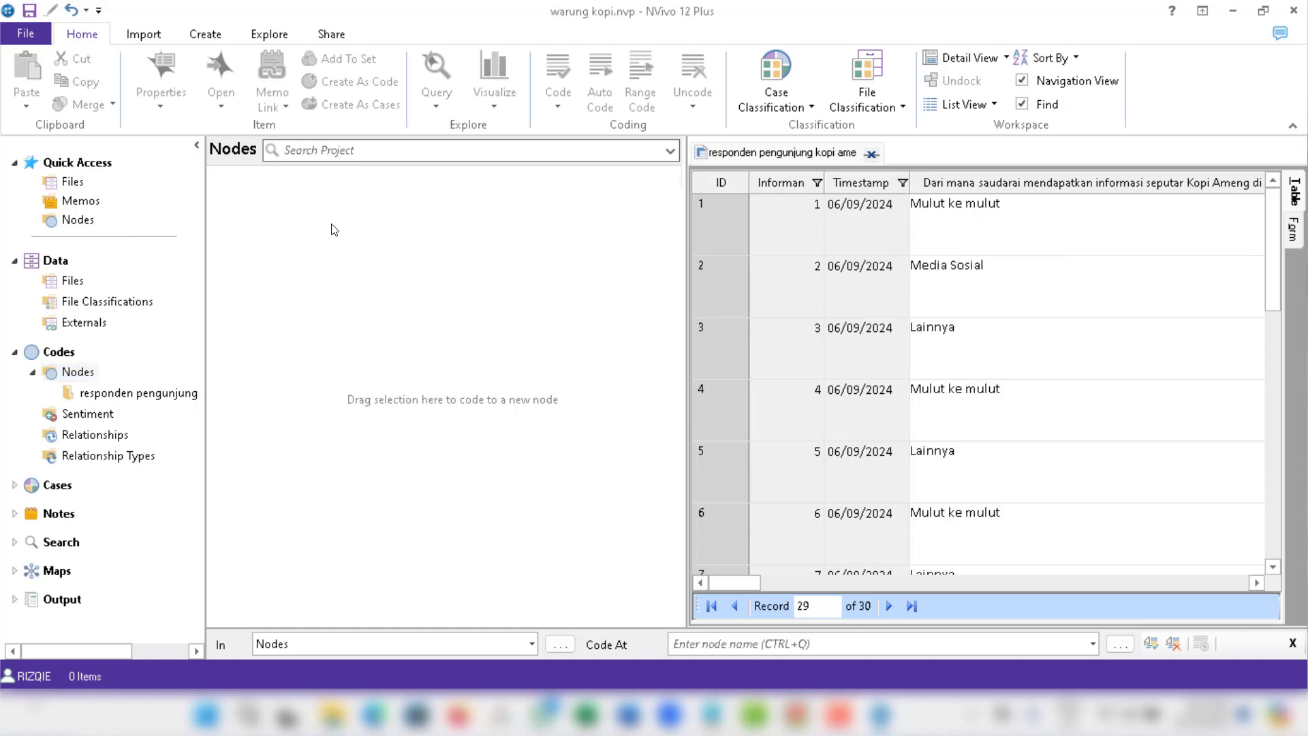
{"action": "type", "text": "asa"}
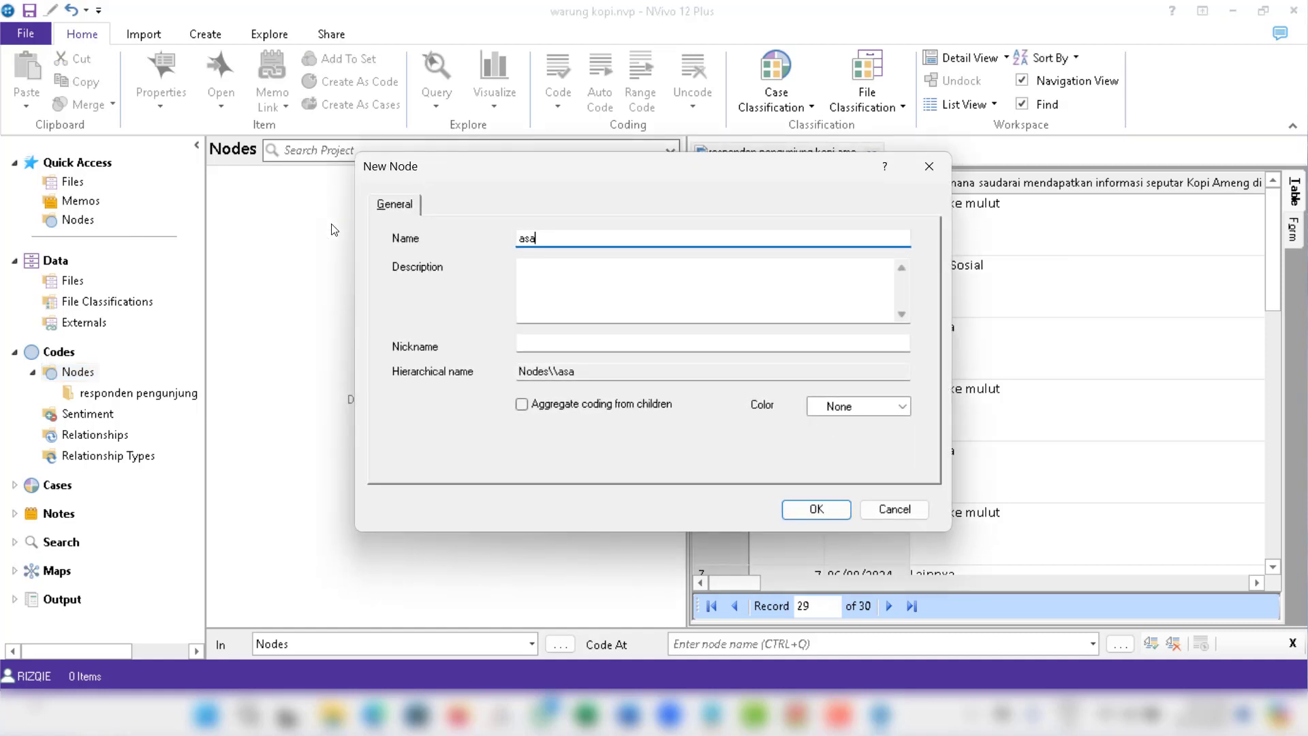
{"action": "type", "text": "l informasi ten"}
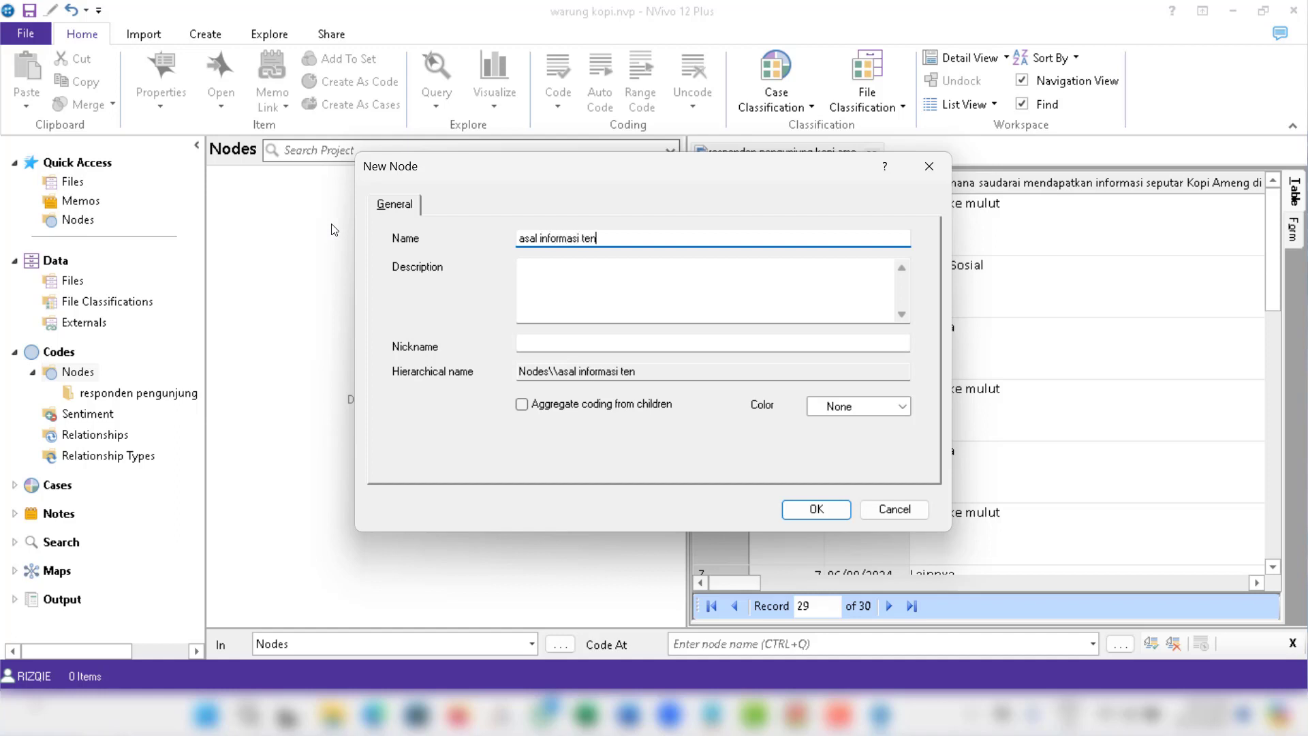
{"action": "type", "text": "tang kopi ameng"}
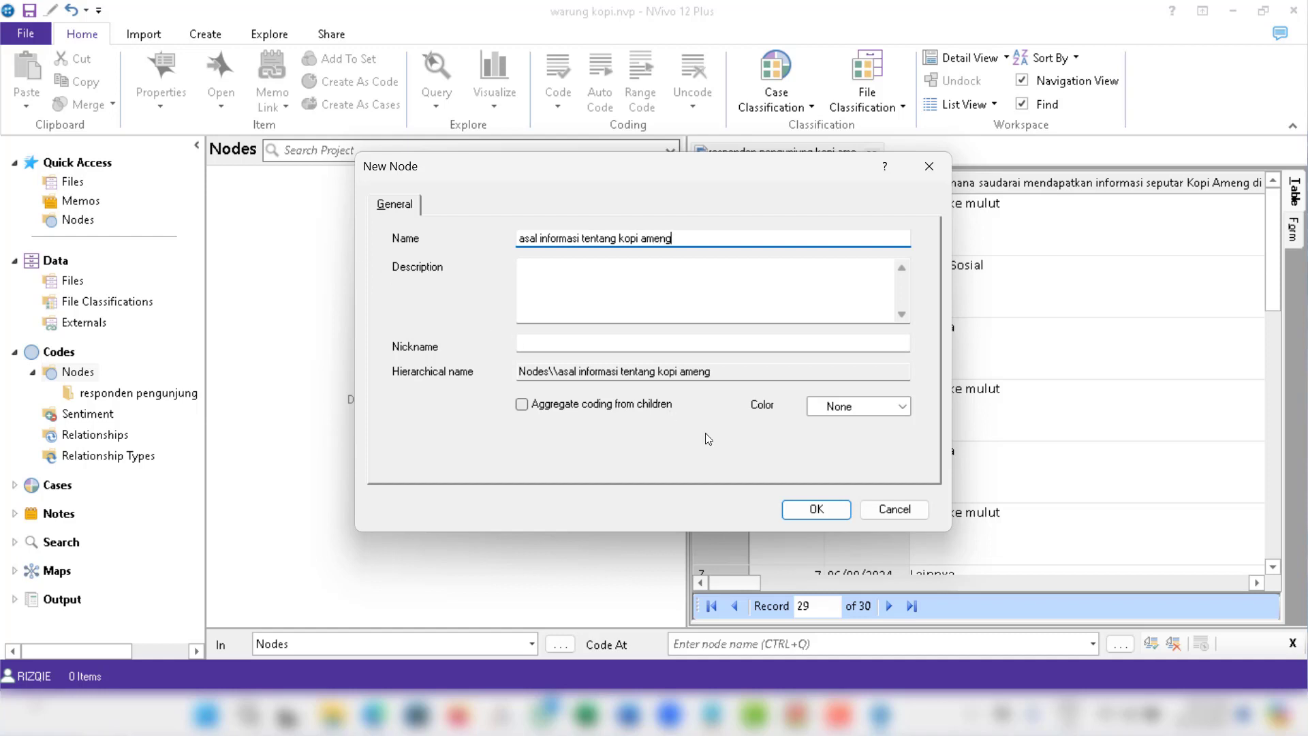
{"action": "left_click", "coordinate": [806, 508]}
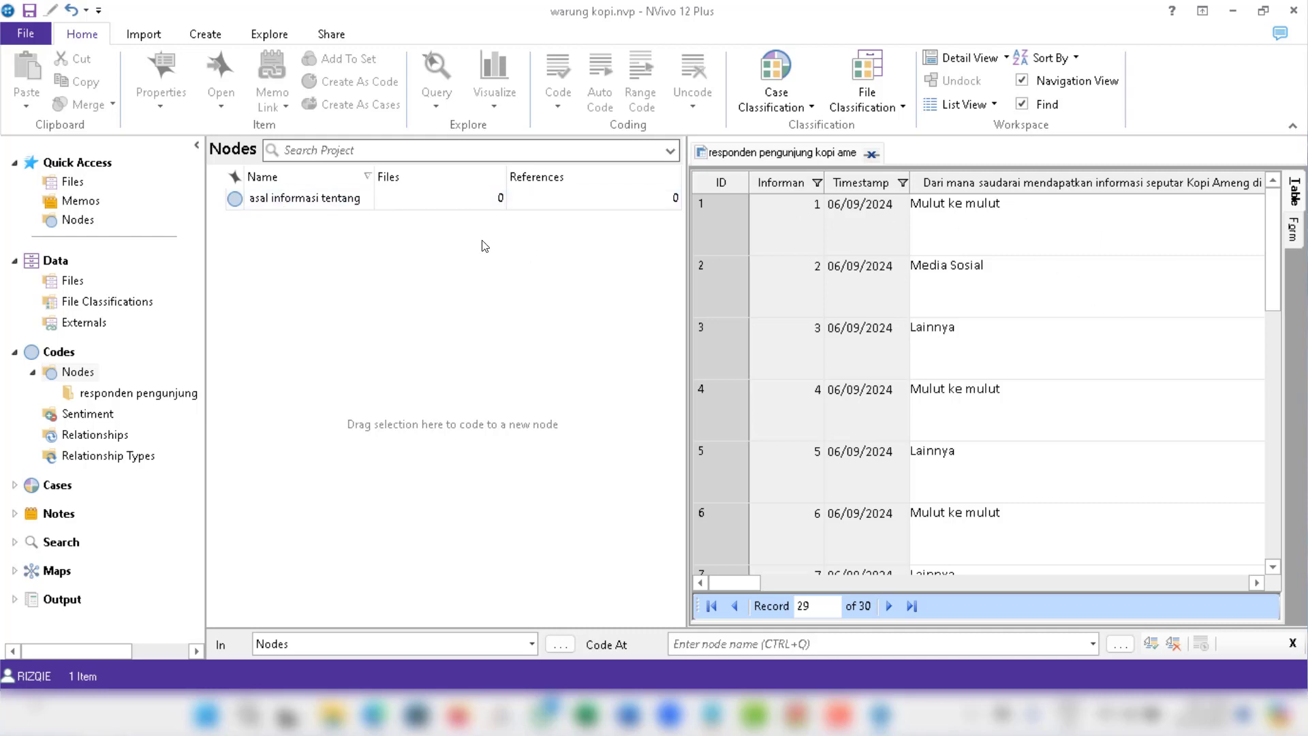
Create a child node named "mulut ke mulut" under the "asal informasi tentang kopi ameng" node.
{"action": "right_click", "coordinate": [307, 197]}
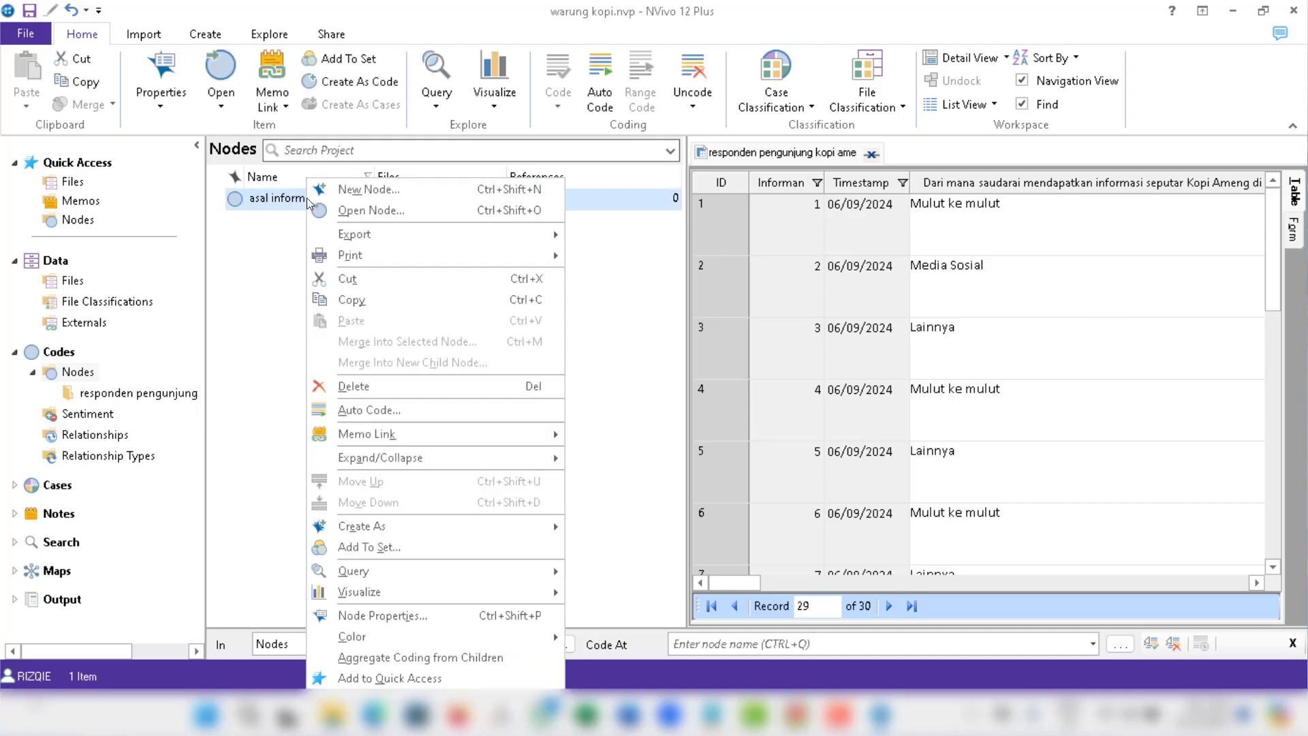
{"action": "left_click", "coordinate": [362, 189]}
{"action": "type", "text": "mu"}
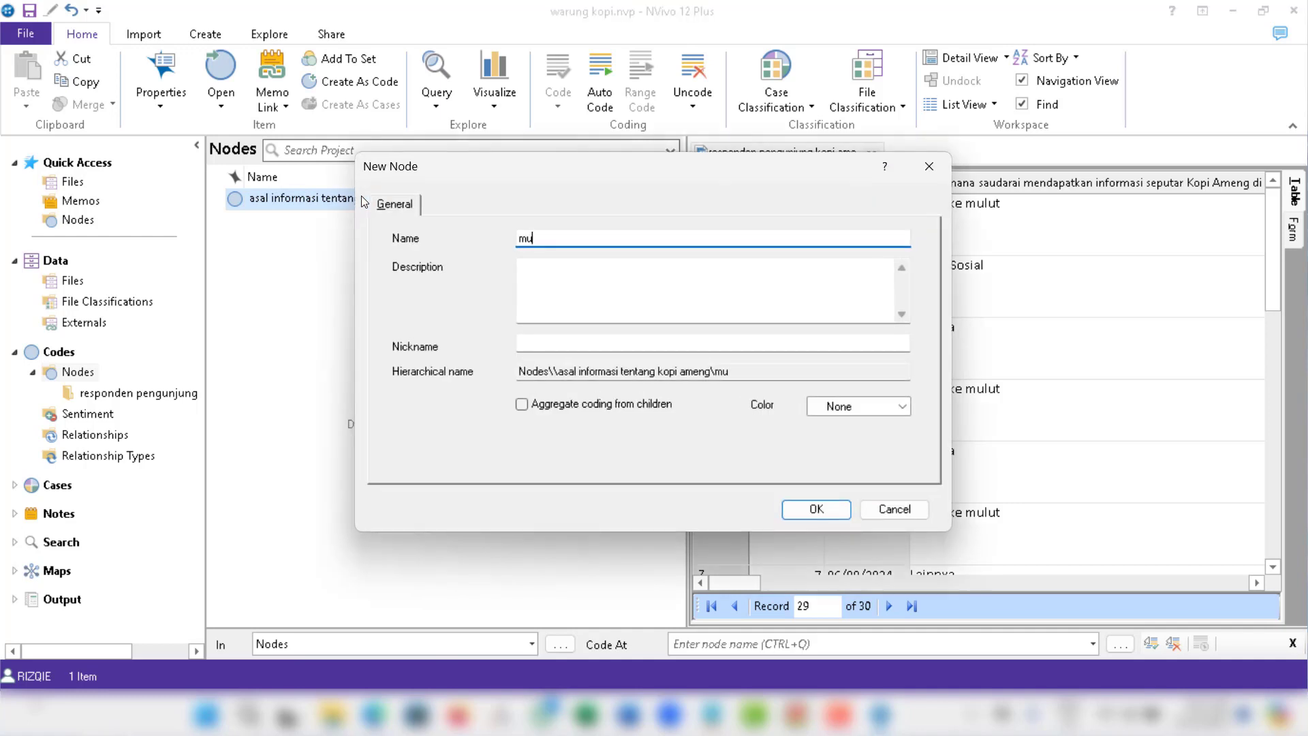
{"action": "type", "text": "lut ke mulut"}
{"action": "left_click", "coordinate": [816, 509]}
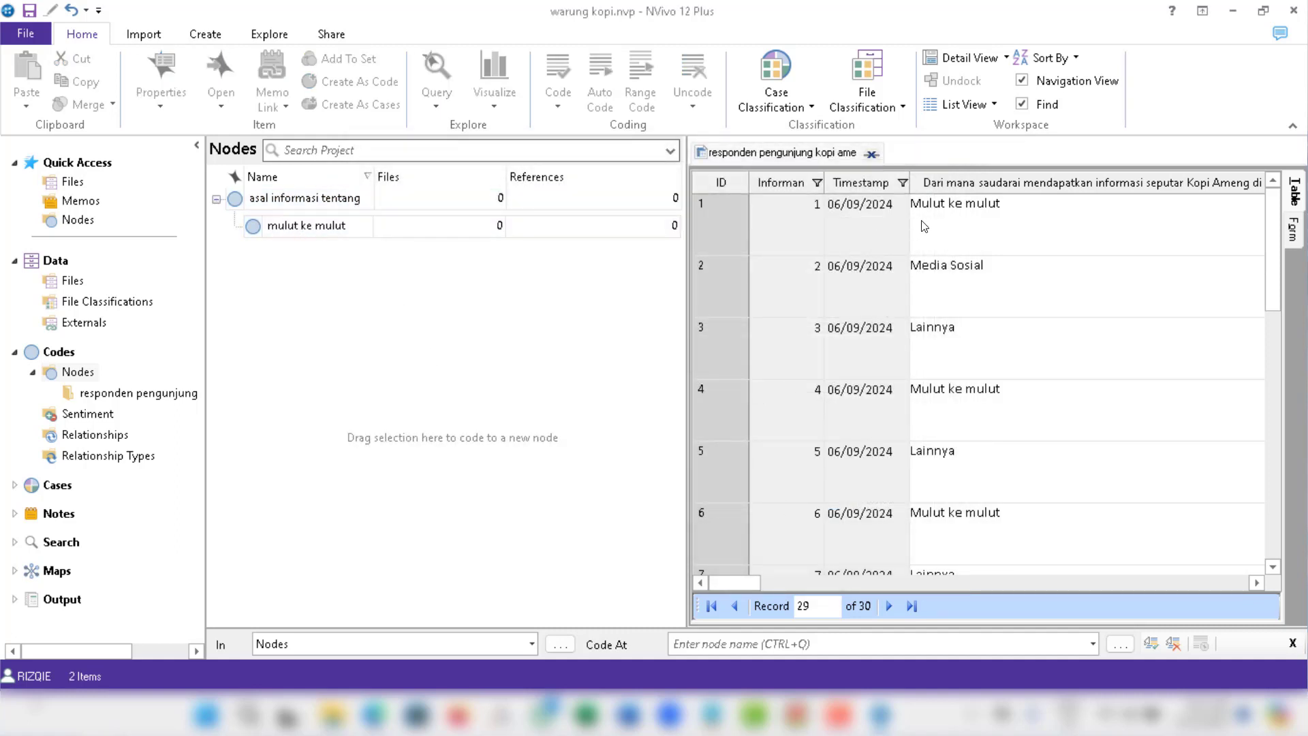
Code the "Mulut ke mulut" answers of records 1, 4 and 6 to the "mulut ke mulut" node.
{"action": "left_click", "coordinate": [1032, 215]}
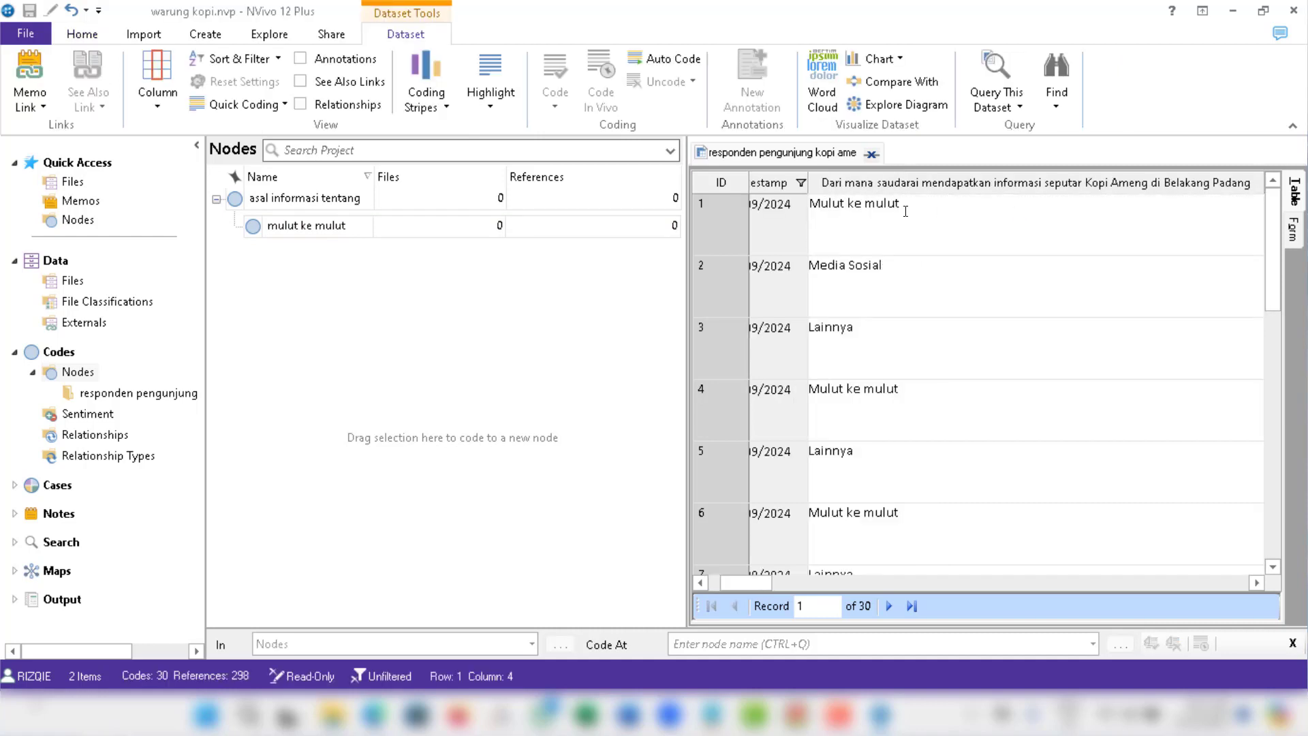
{"action": "mouse_move", "coordinate": [906, 211]}
{"action": "left_mouse_down"}
{"action": "mouse_move", "coordinate": [810, 201]}
{"action": "mouse_move", "coordinate": [538, 216]}
{"action": "left_mouse_up"}
{"action": "left_click_drag", "start_coordinate": [329, 227], "coordinate": [329, 227]}
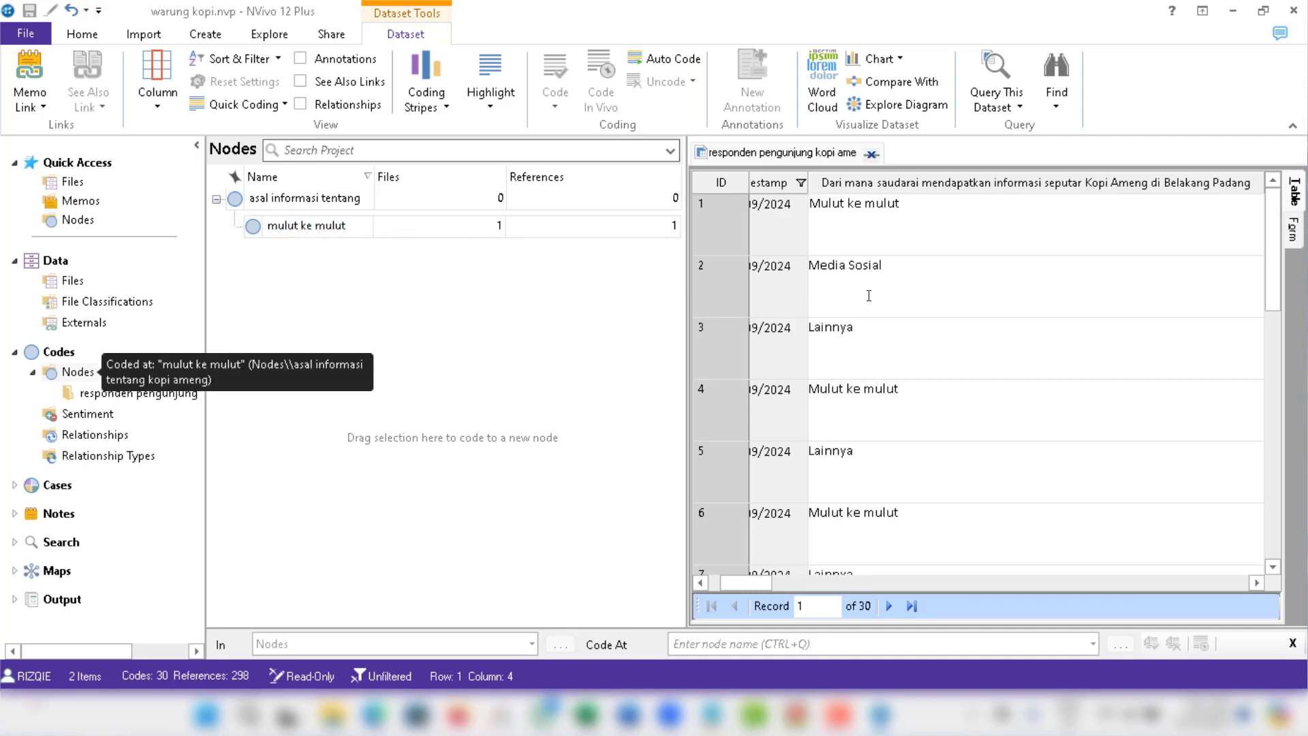
{"action": "left_click", "coordinate": [902, 391]}
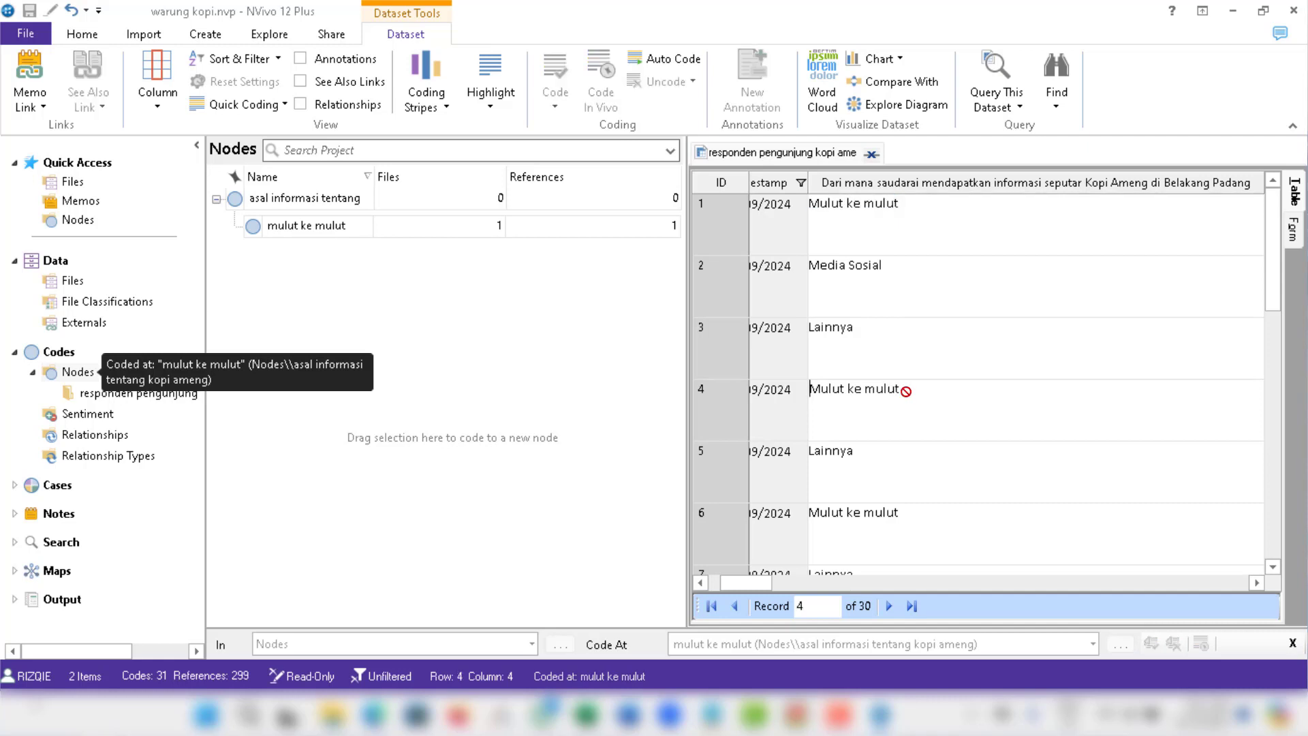
{"action": "left_click_drag", "start_coordinate": [902, 391], "coordinate": [309, 231]}
{"action": "left_click", "coordinate": [911, 511]}
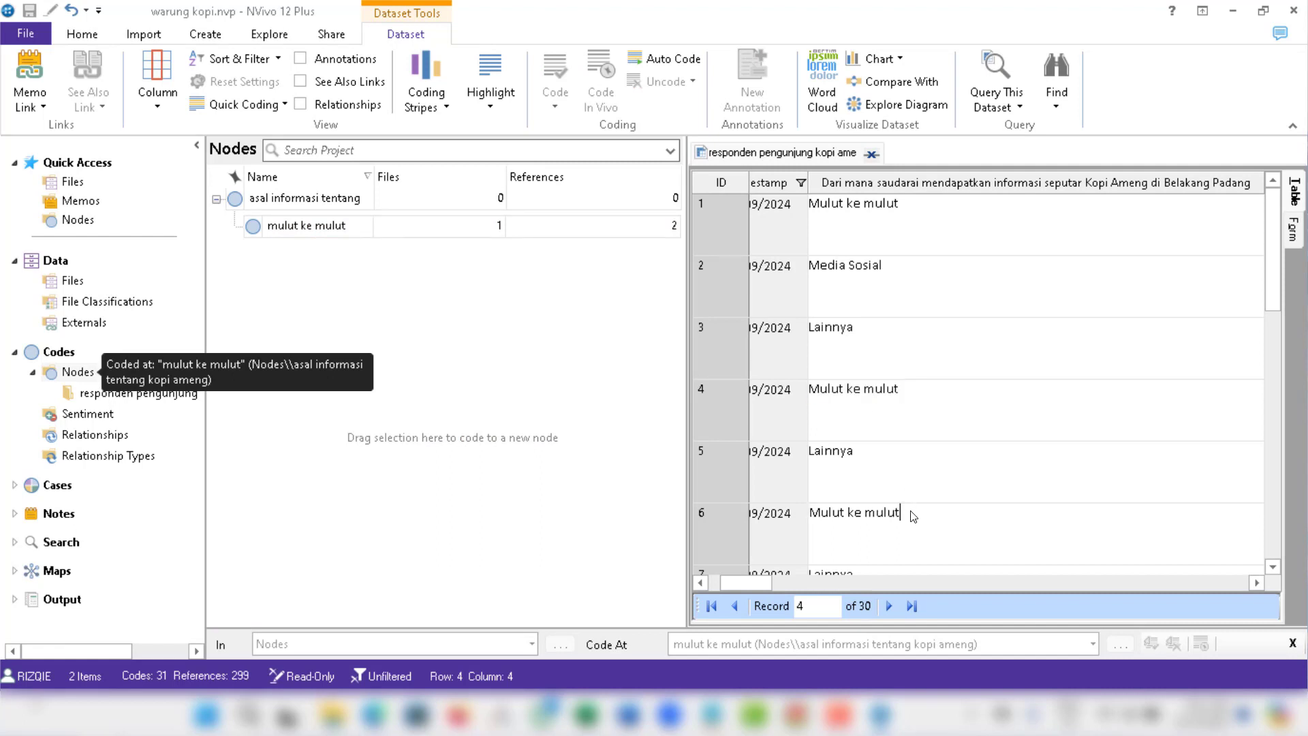
{"action": "left_click_drag", "start_coordinate": [911, 511], "coordinate": [292, 235]}
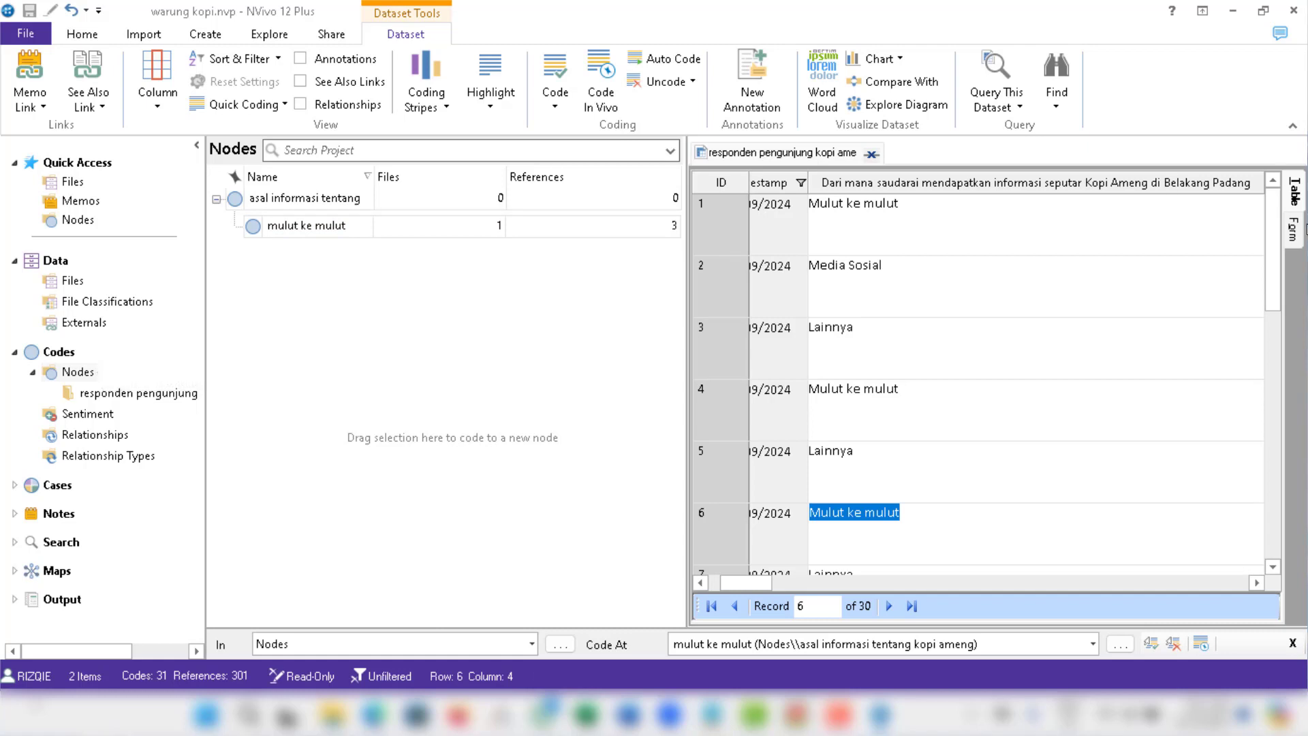
{"action": "mouse_move", "coordinate": [1273, 254]}
{"action": "left_mouse_down"}
{"action": "mouse_move", "coordinate": [1270, 411]}
{"action": "mouse_move", "coordinate": [1270, 230]}
{"action": "left_mouse_up"}
{"action": "left_click_drag", "start_coordinate": [1269, 279], "coordinate": [1265, 198]}
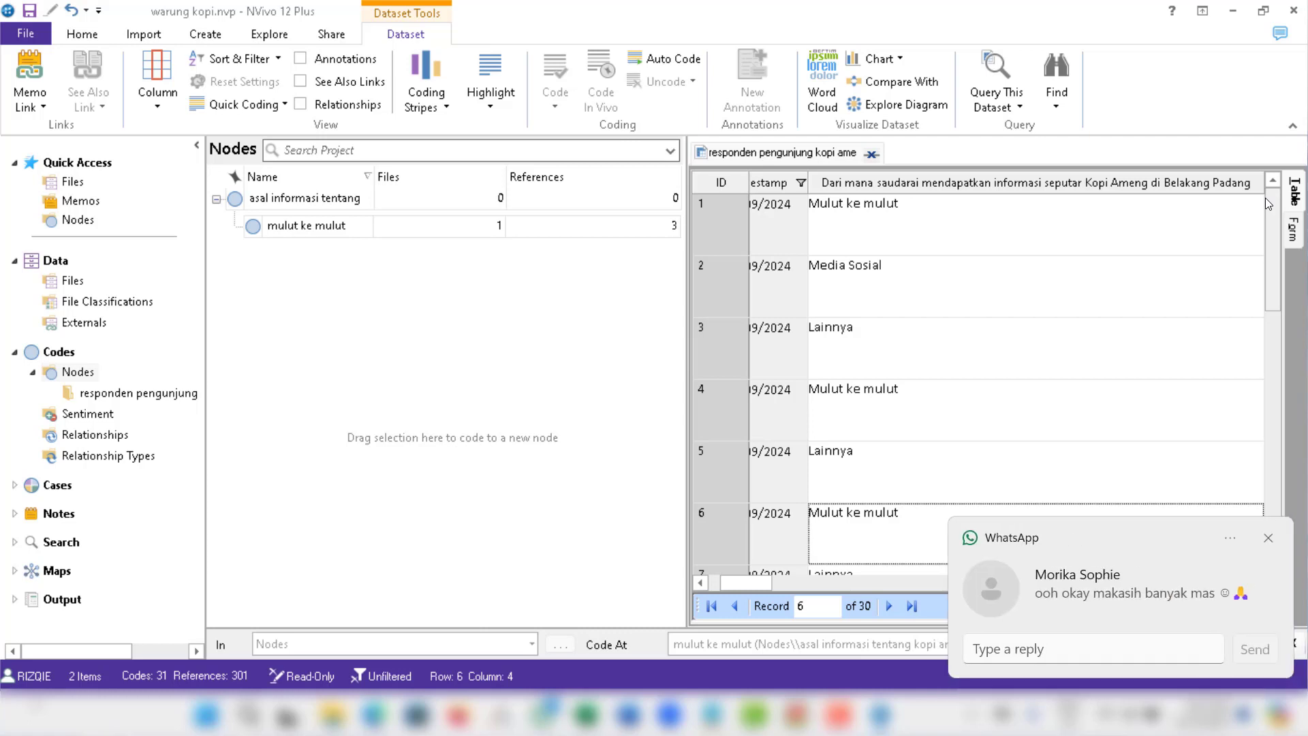
{"action": "left_click", "coordinate": [1269, 539]}
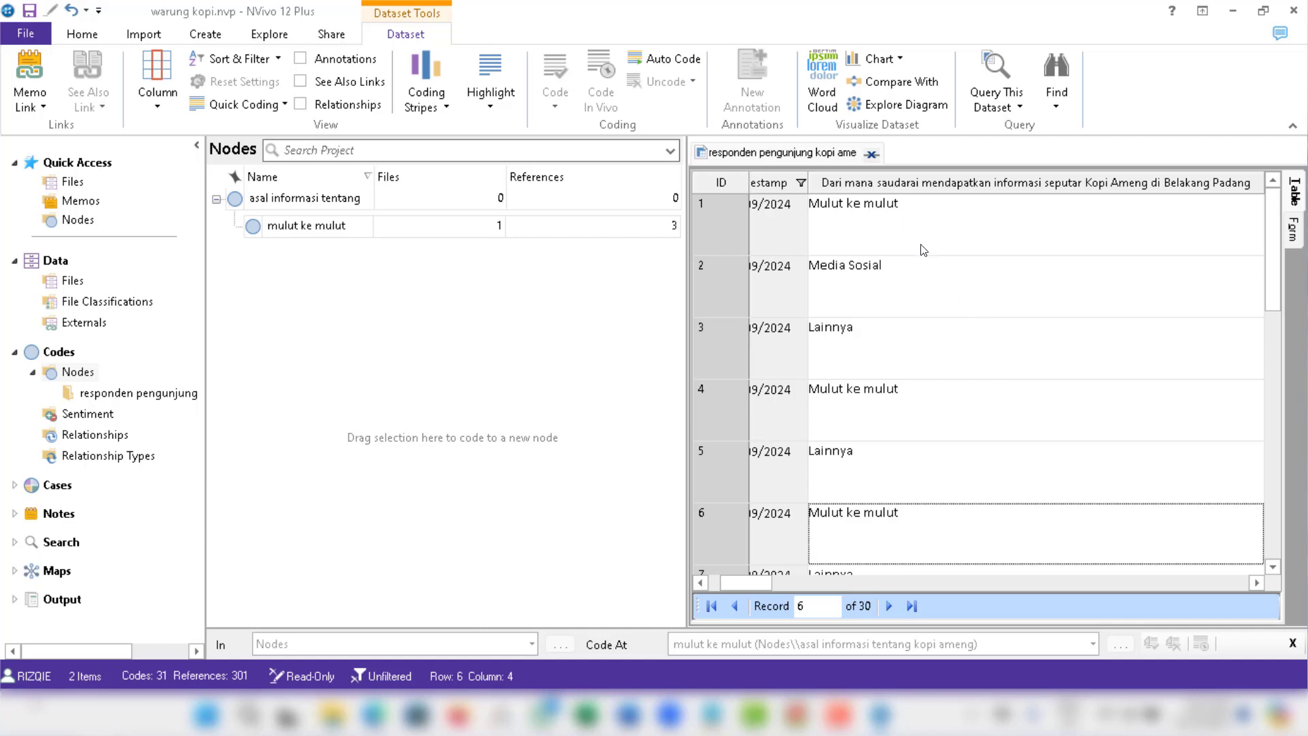
{"action": "left_click_drag", "start_coordinate": [1272, 253], "coordinate": [1269, 219]}
{"action": "left_click", "coordinate": [906, 208]}
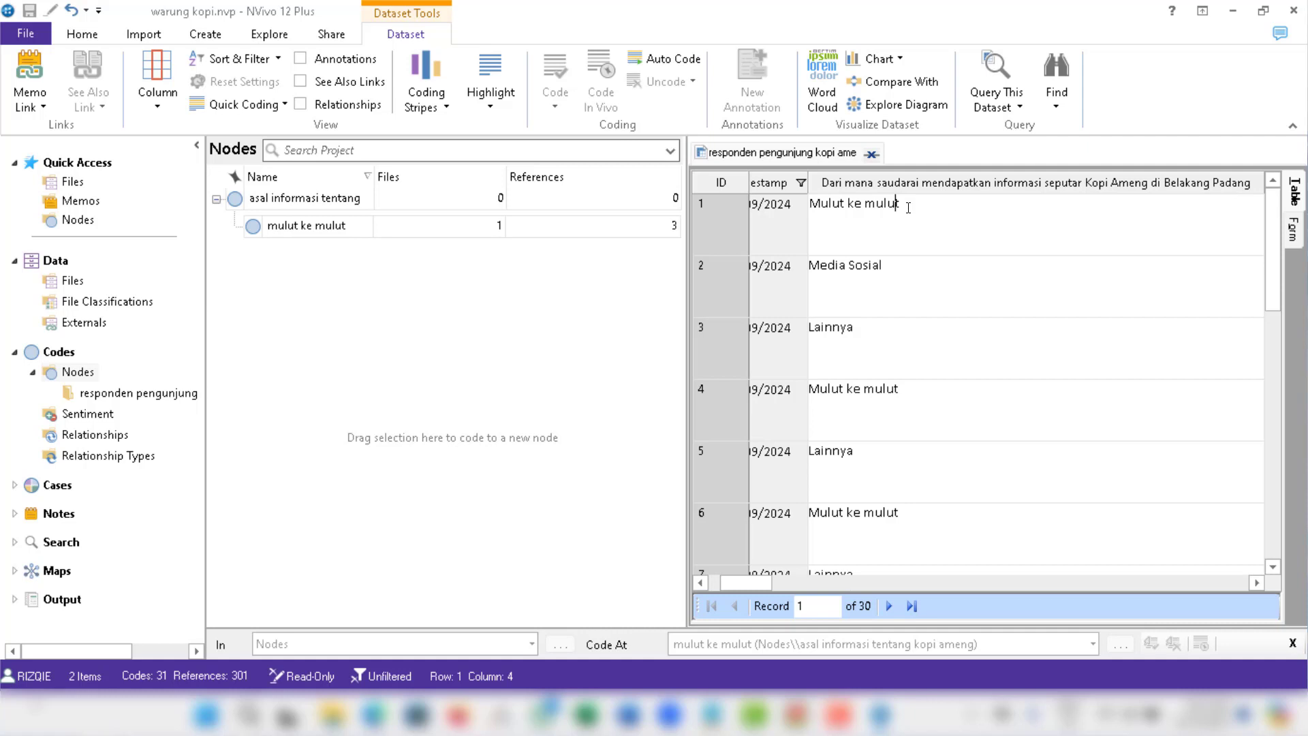
{"action": "left_click_drag", "start_coordinate": [908, 208], "coordinate": [821, 214]}
{"action": "left_click", "coordinate": [939, 221]}
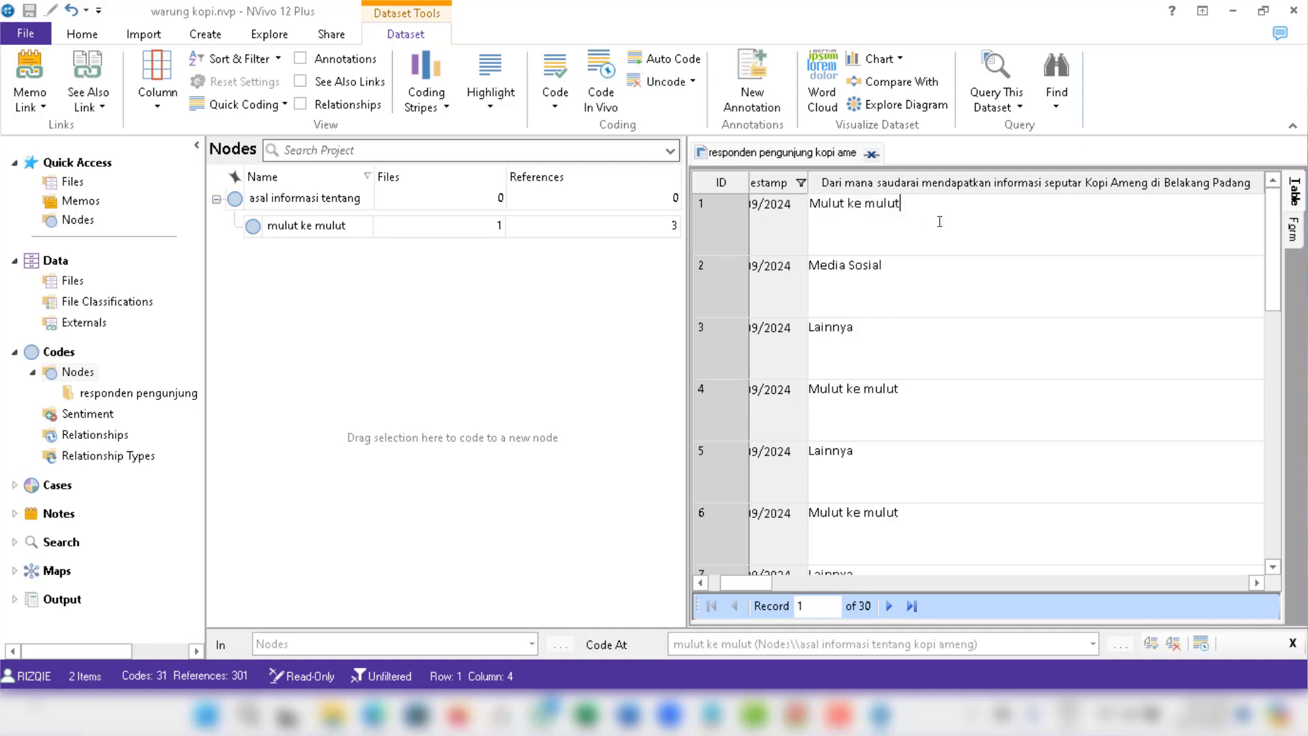
Highlight all coding in the dataset and review the coded answers in the information source column.
{"action": "left_click", "coordinate": [490, 103]}
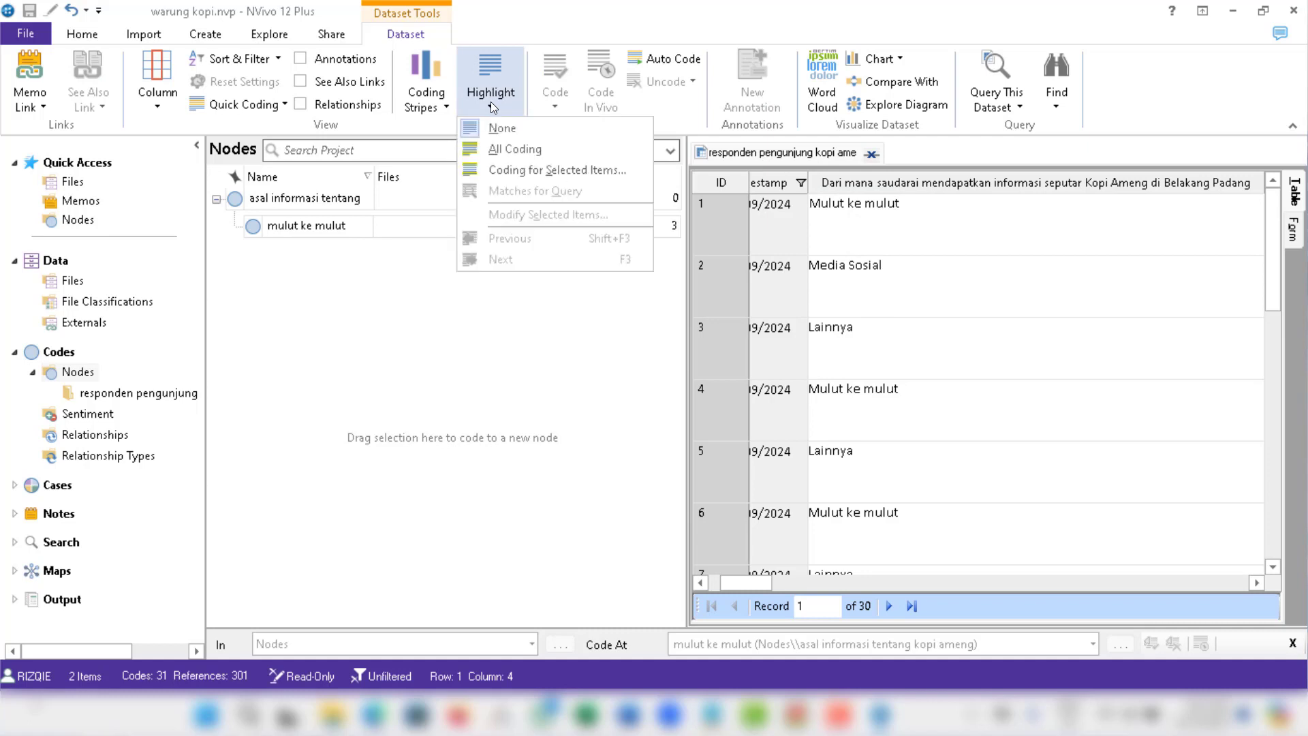
{"action": "left_click", "coordinate": [517, 151]}
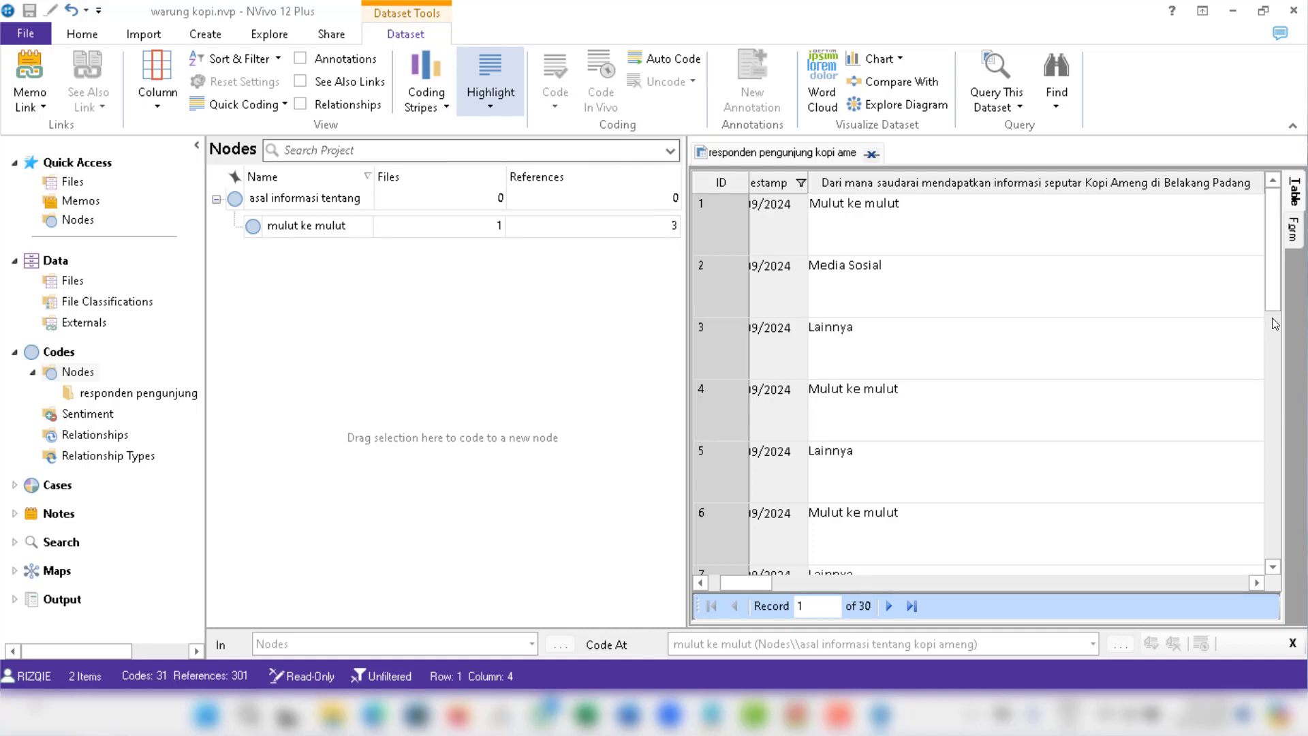
{"action": "scroll", "coordinate": [909, 212], "scroll_direction": "down", "scroll_amount": 4}
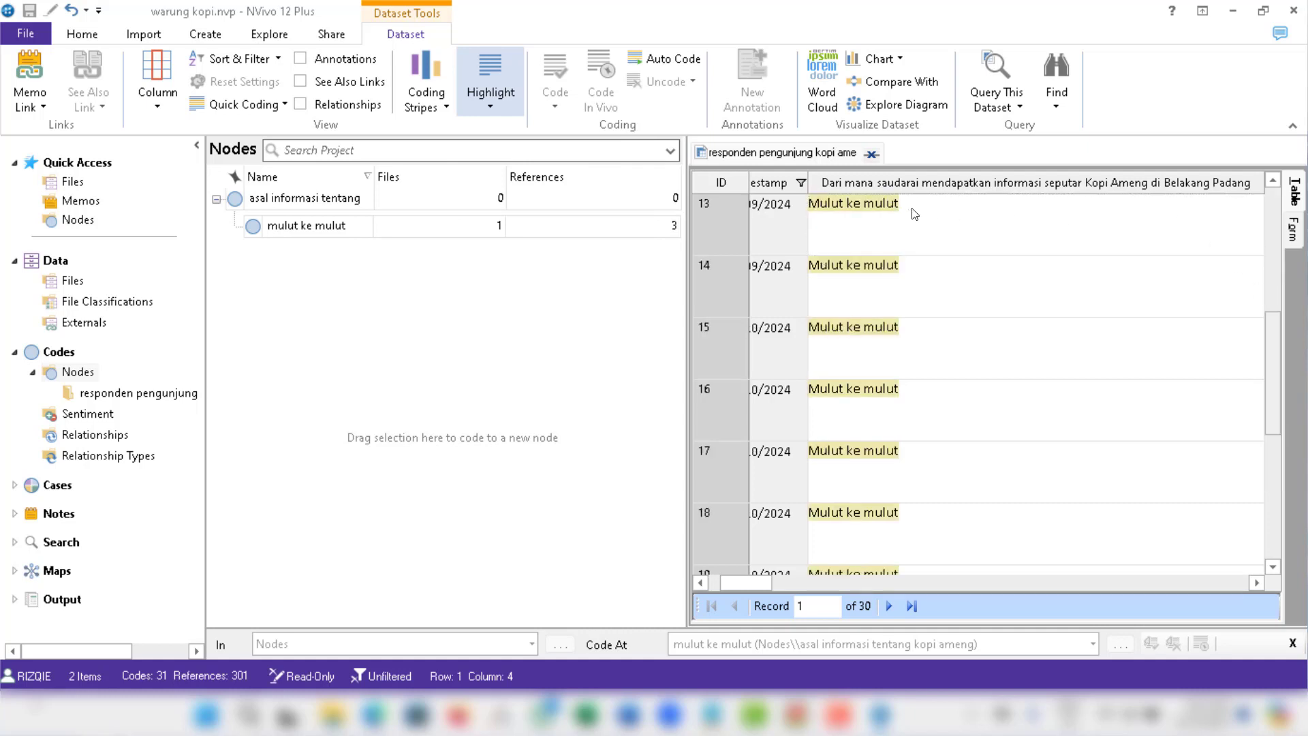
{"action": "left_click", "coordinate": [913, 214]}
{"action": "left_click_drag", "start_coordinate": [1278, 378], "coordinate": [1260, 175]}
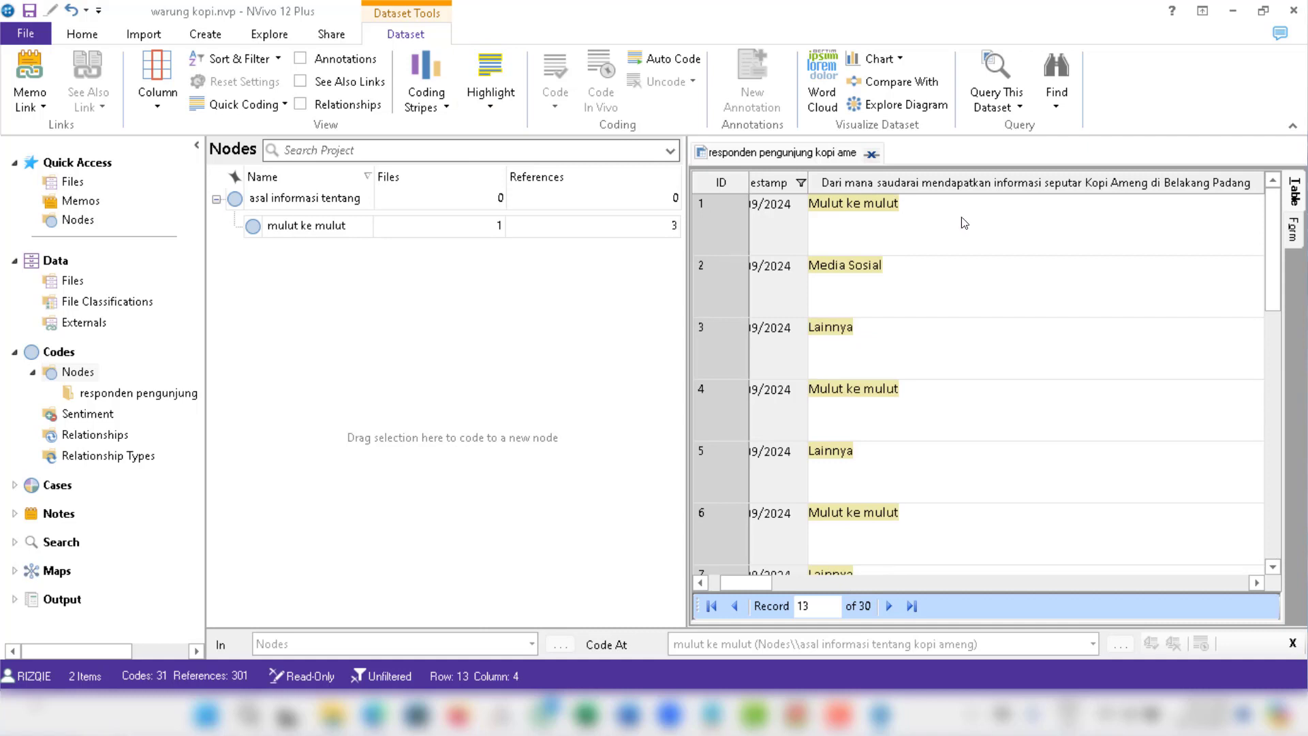
Delete the "mulut ke mulut" child node and confirm the deletion.
{"action": "left_click", "coordinate": [637, 228]}
{"action": "right_click", "coordinate": [336, 229]}
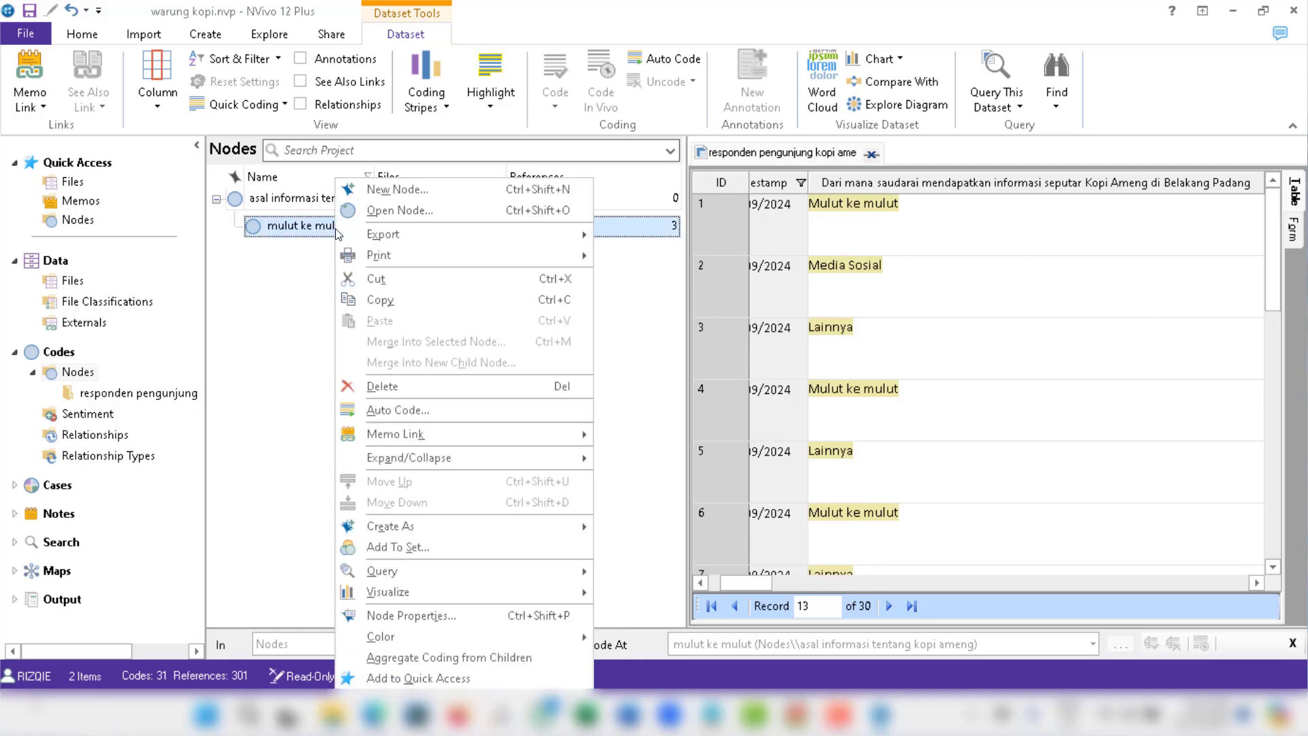
{"action": "left_click", "coordinate": [390, 385]}
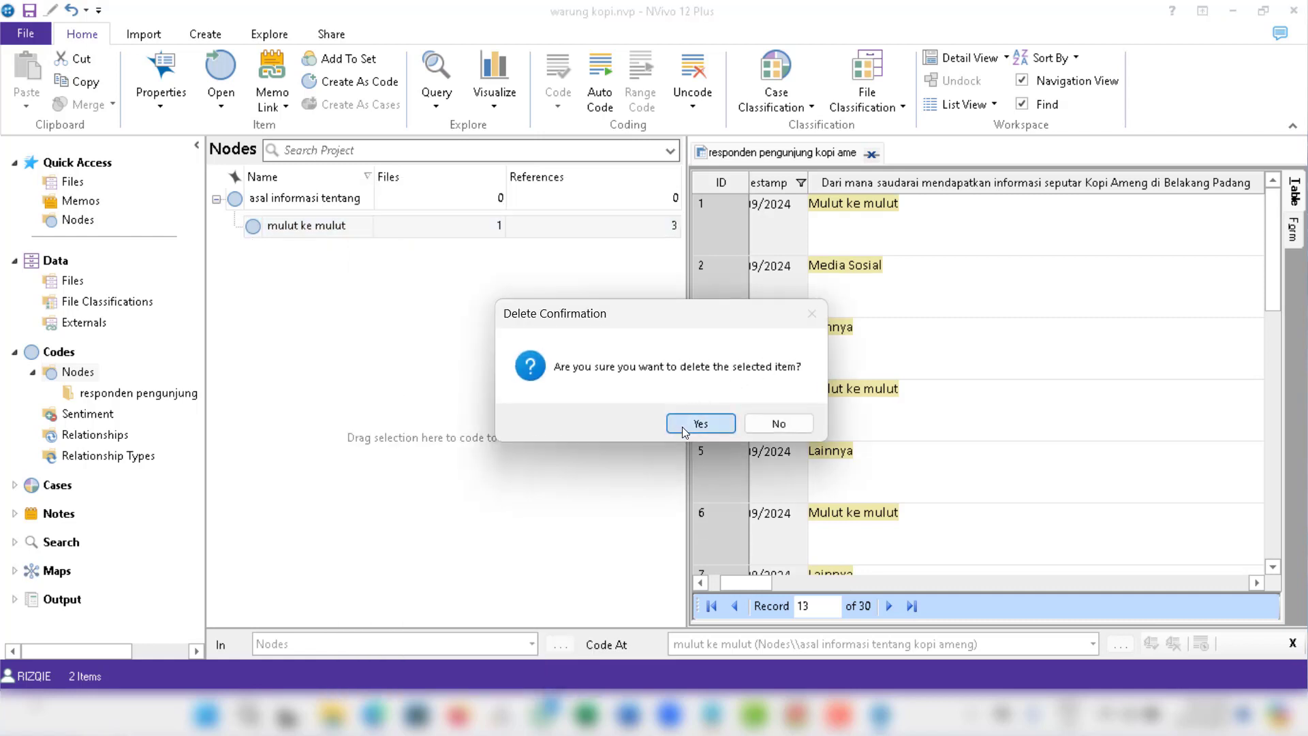
{"action": "left_click", "coordinate": [681, 427]}
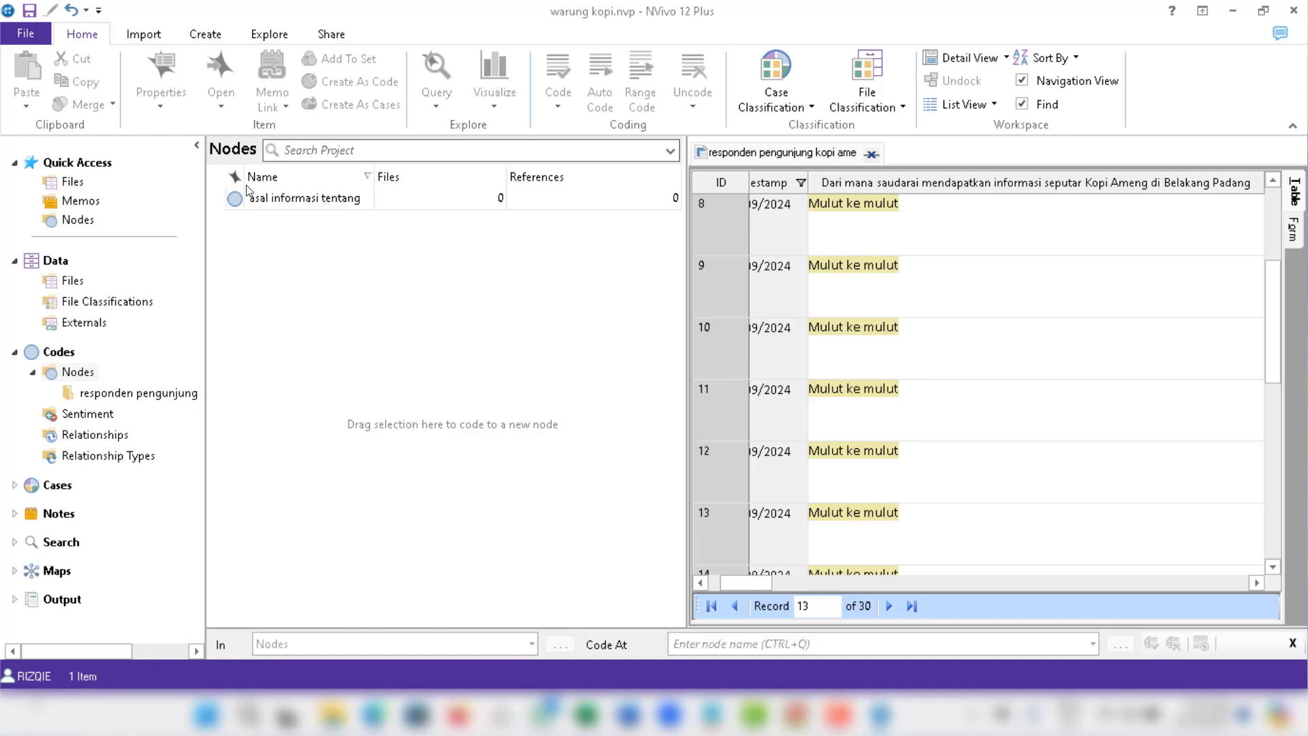
Run a text search query for the words mulut ke mulut across files and externals.
{"action": "left_click", "coordinate": [269, 35]}
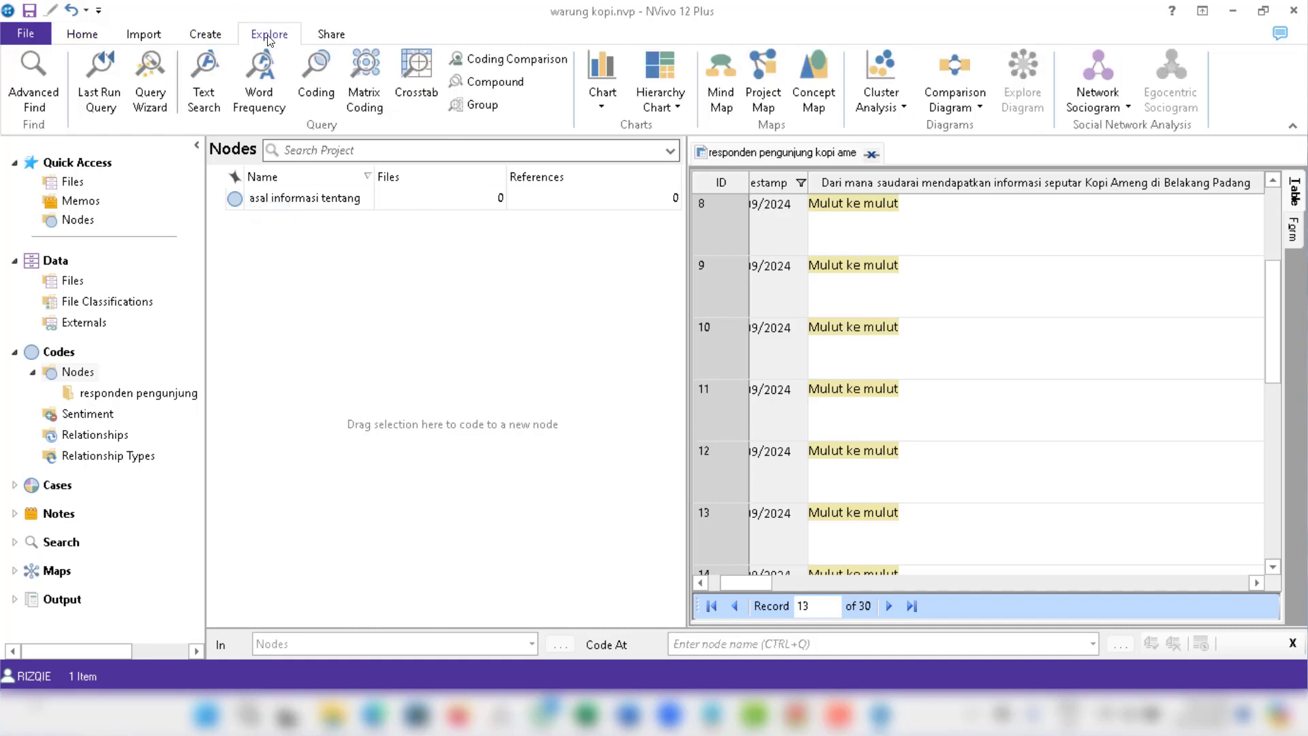
{"action": "left_click", "coordinate": [203, 96]}
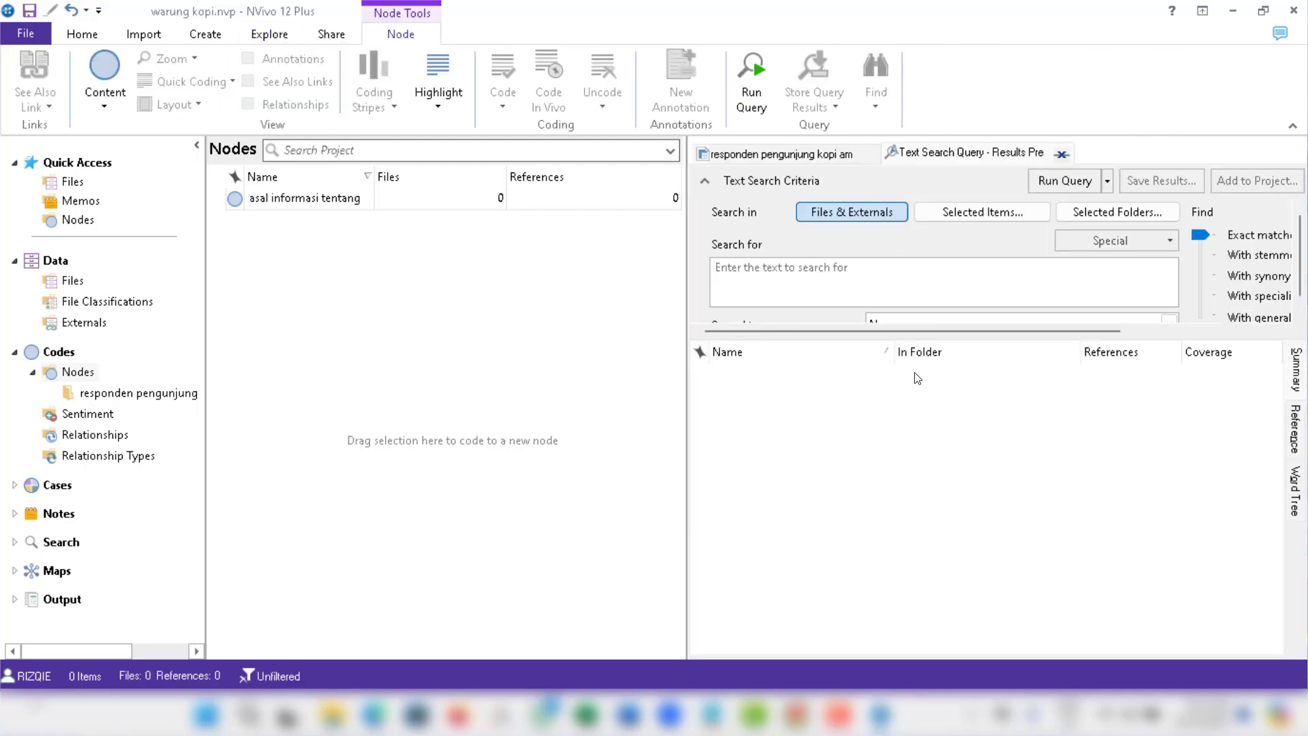
{"action": "left_click", "coordinate": [804, 278]}
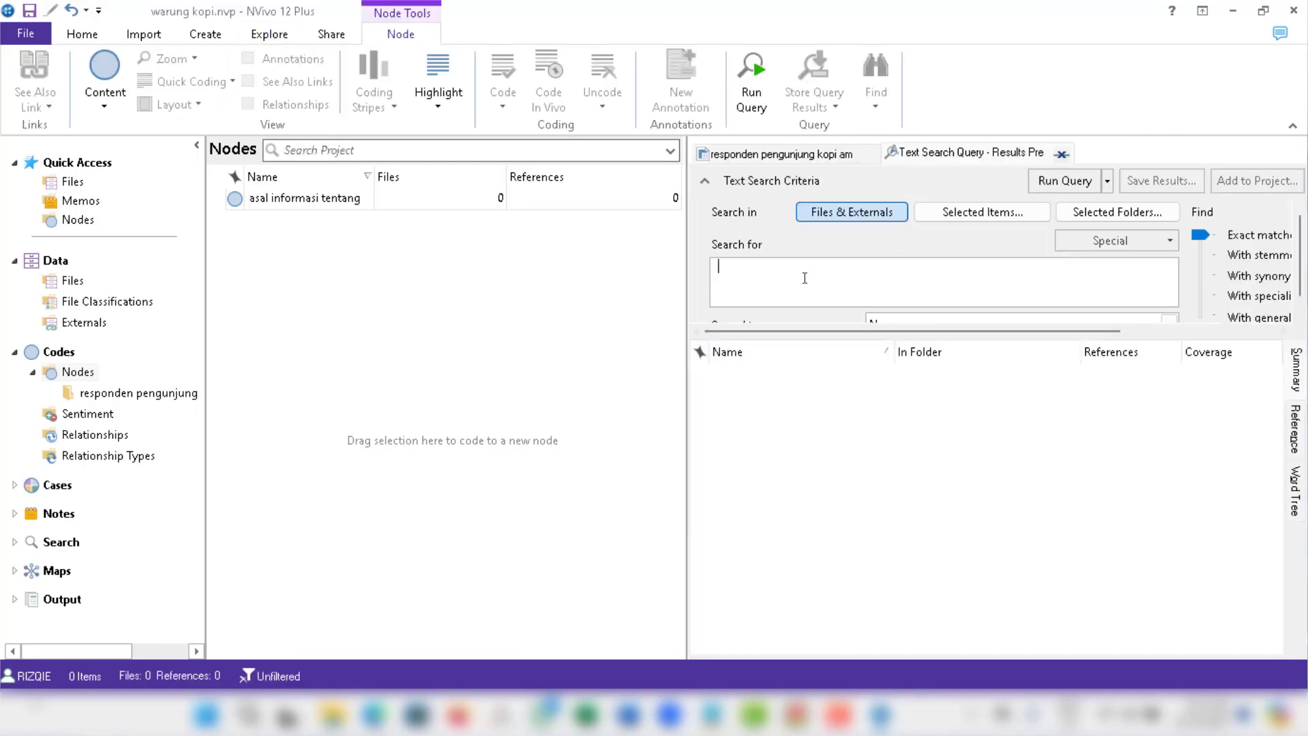
{"action": "left_click", "coordinate": [752, 153]}
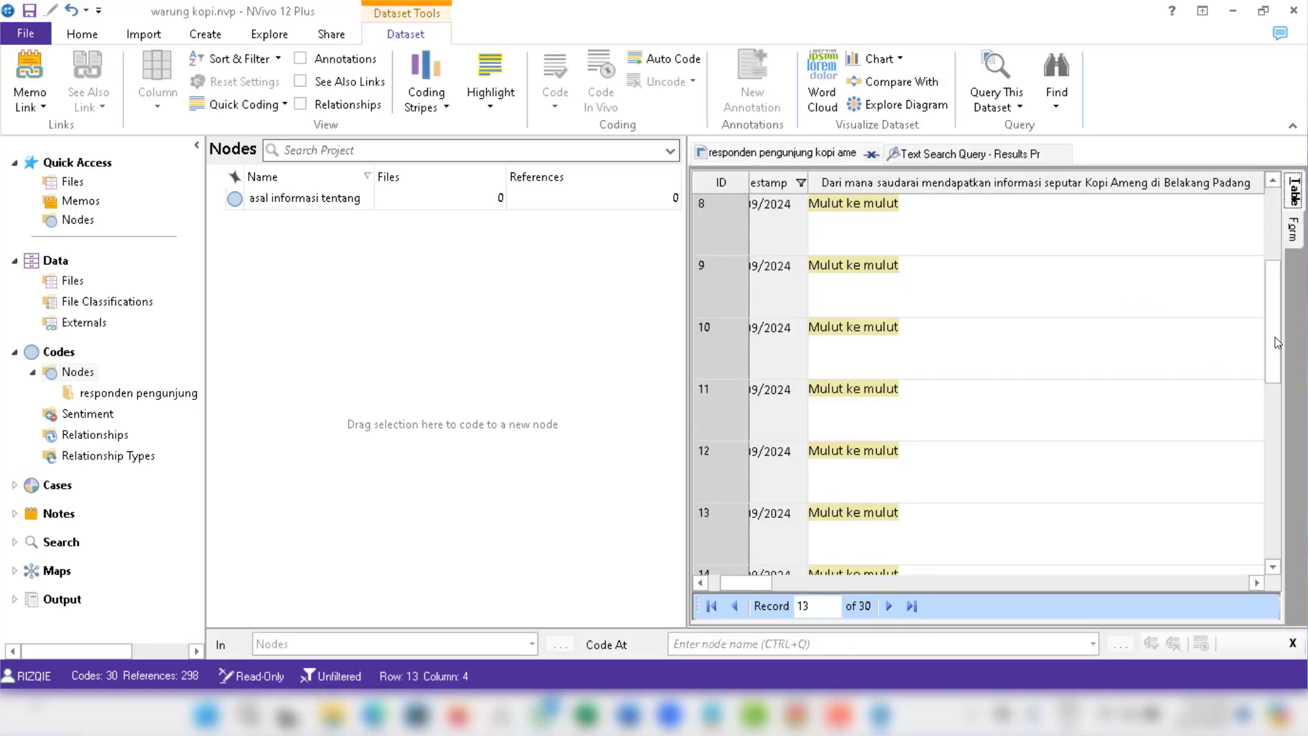
{"action": "left_click_drag", "start_coordinate": [1277, 343], "coordinate": [1266, 209]}
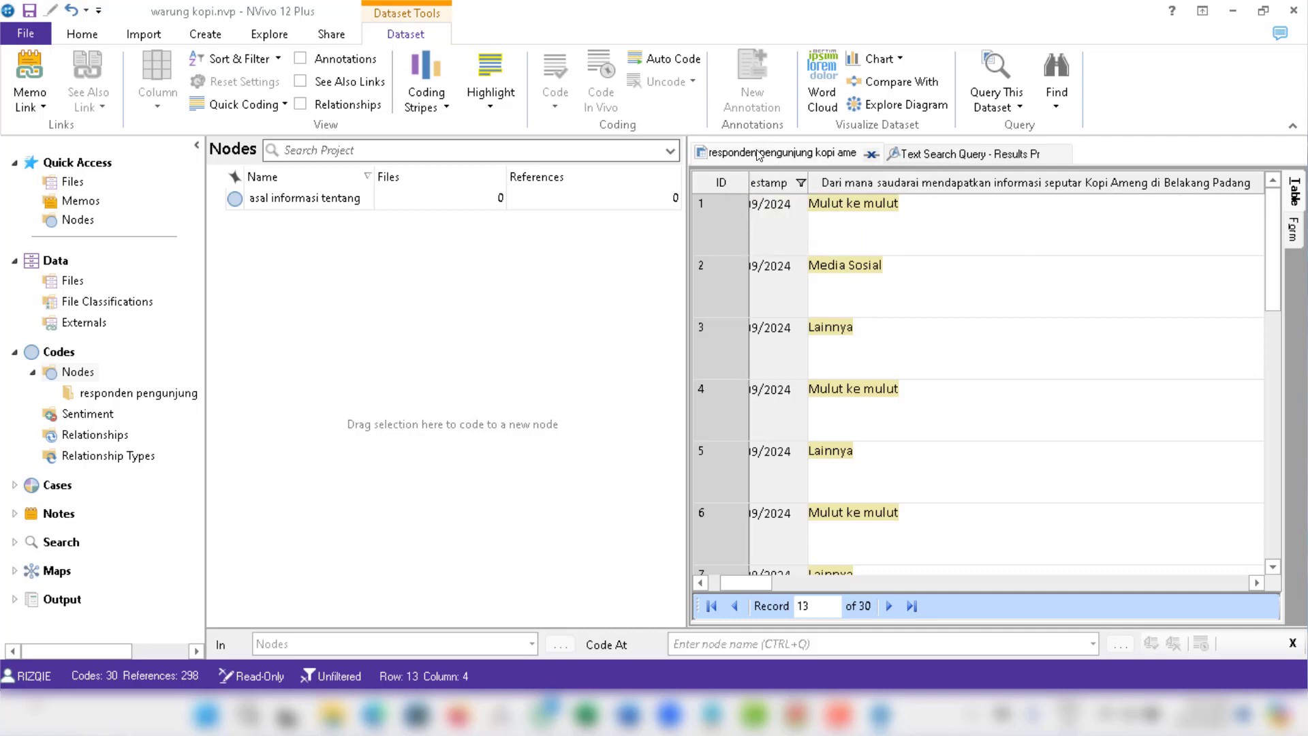
{"action": "left_click", "coordinate": [929, 156]}
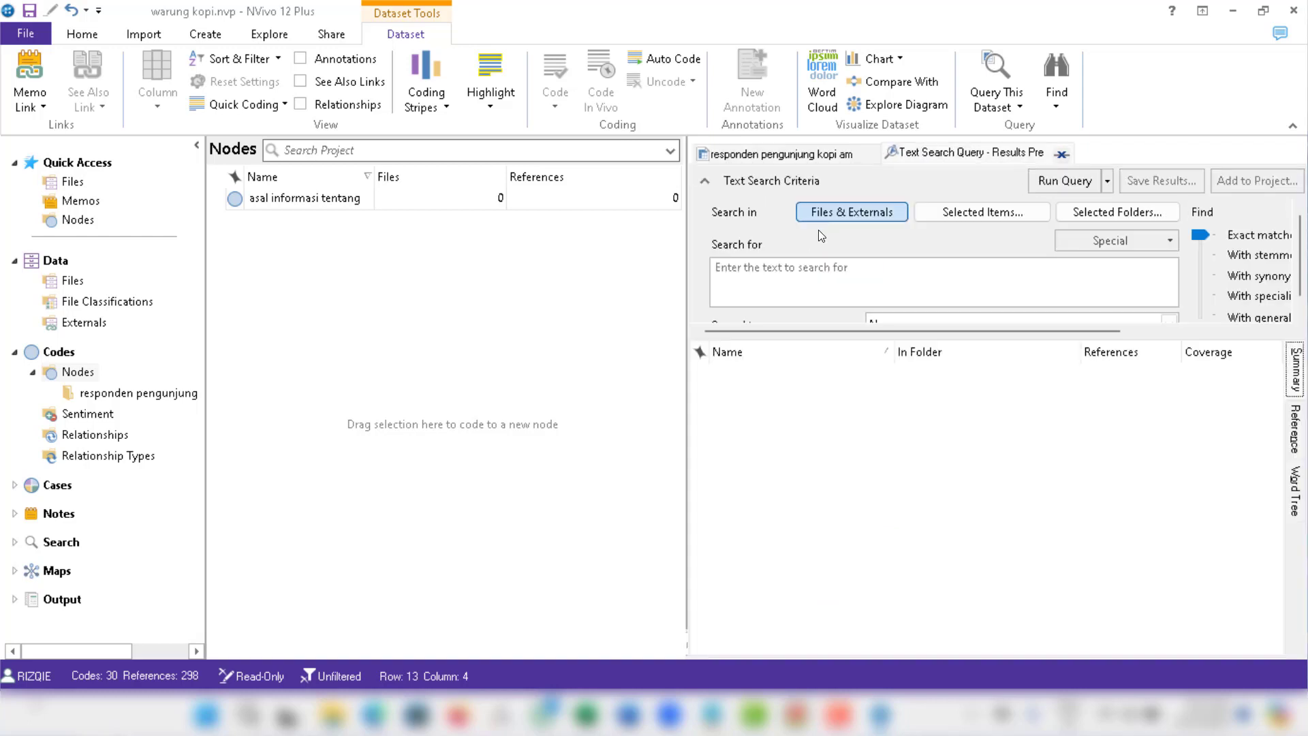
{"action": "left_click", "coordinate": [811, 270]}
{"action": "type", "text": "mu"}
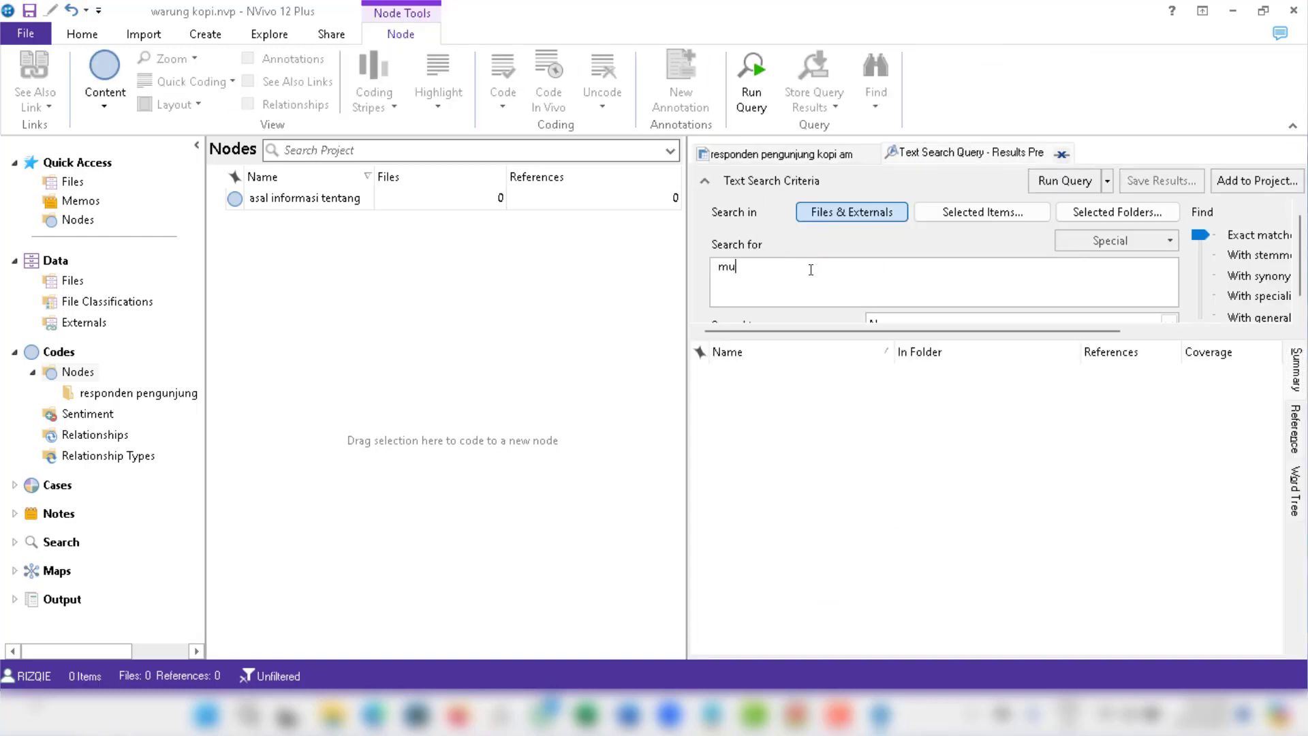
{"action": "type", "text": "lut ke mulut"}
{"action": "left_click", "coordinate": [1067, 186]}
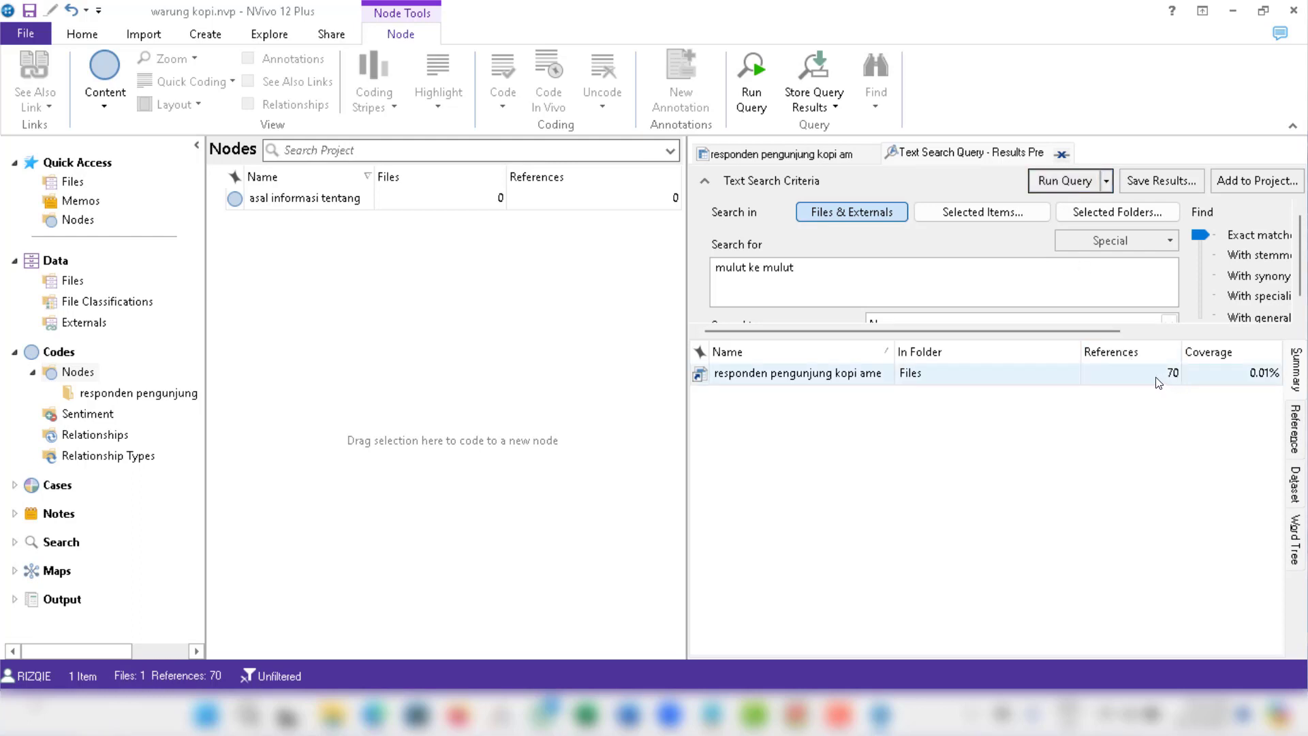
{"action": "left_click", "coordinate": [788, 155]}
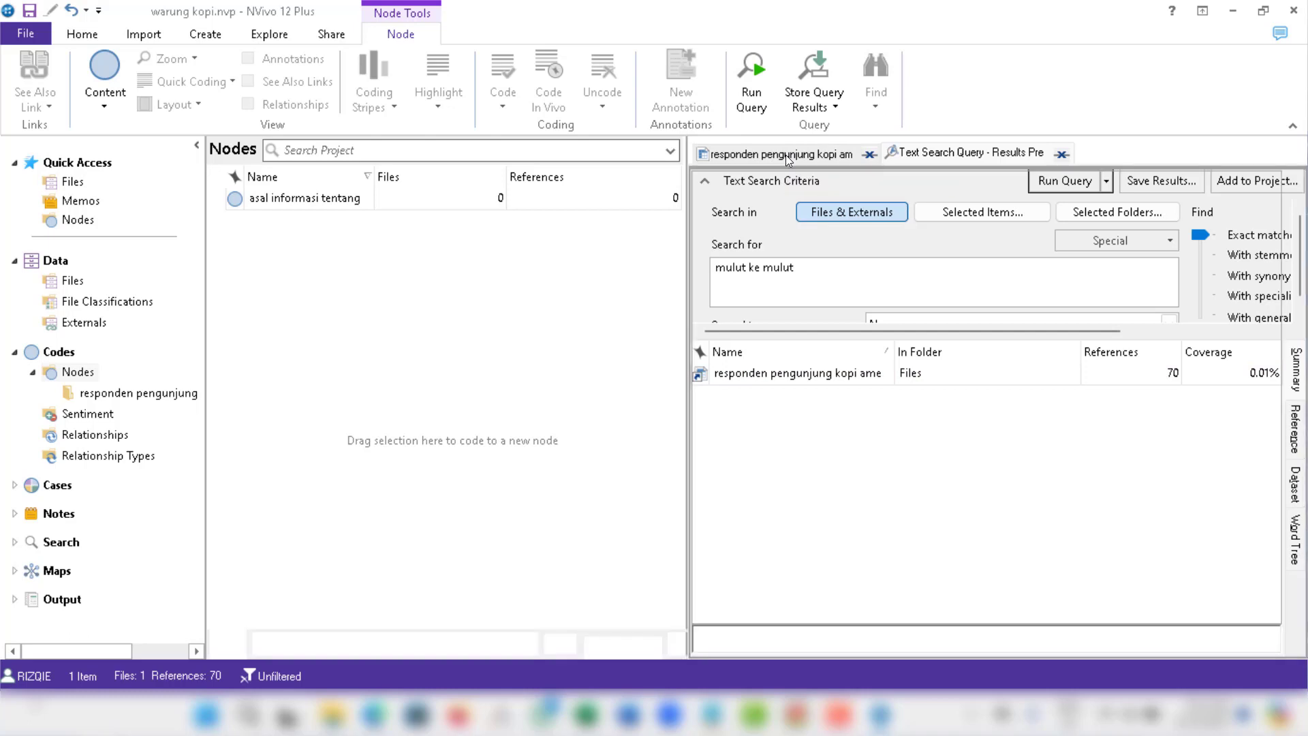
{"action": "left_click", "coordinate": [936, 161]}
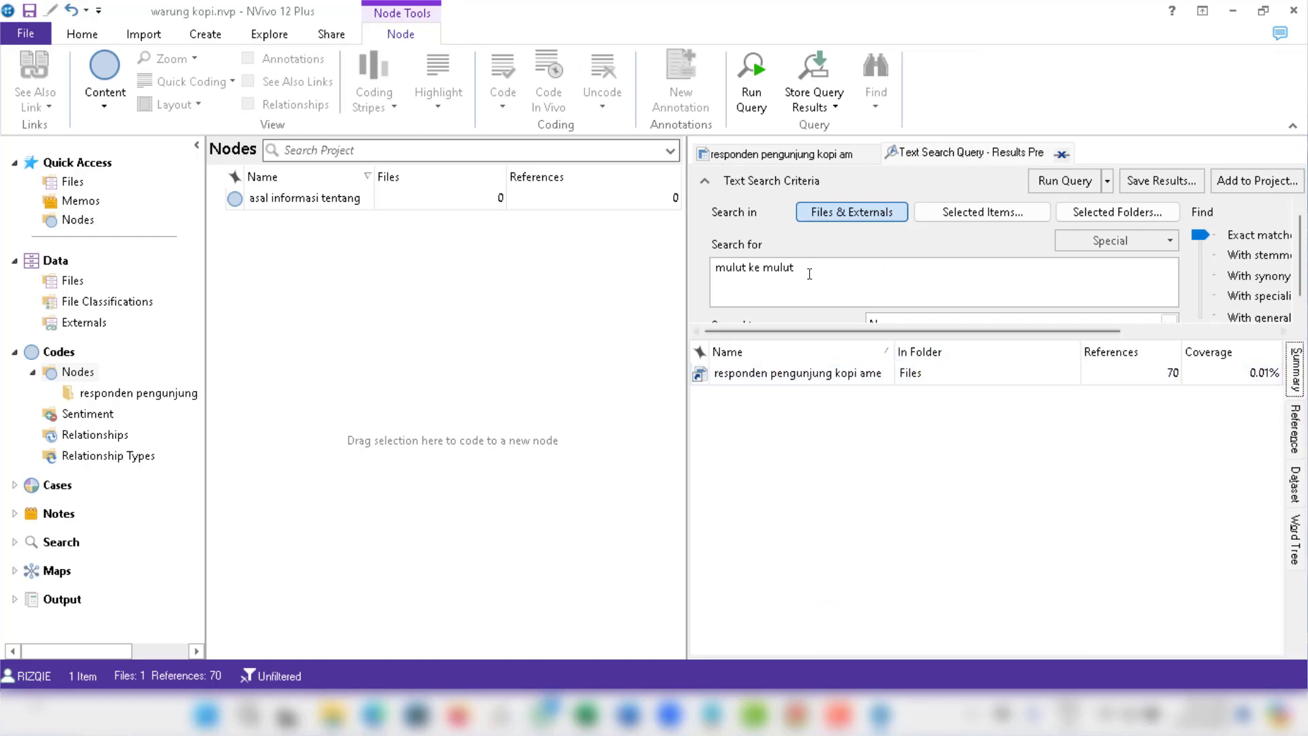
{"action": "left_click", "coordinate": [806, 270]}
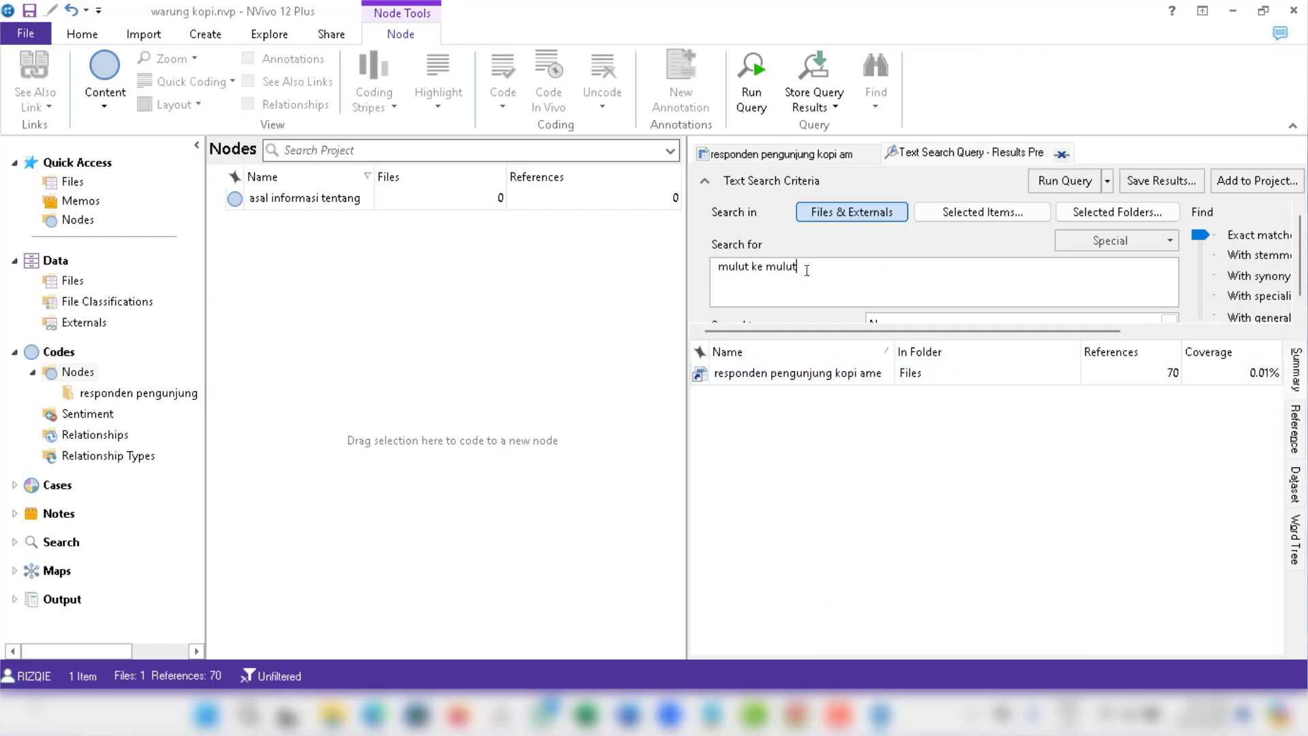
{"action": "type", "text": "\""}
{"action": "left_click", "coordinate": [717, 270]}
{"action": "type", "text": "\""}
{"action": "key", "text": "BackSpace"}
{"action": "left_click", "coordinate": [723, 267]}
{"action": "key", "text": "BackSpace"}
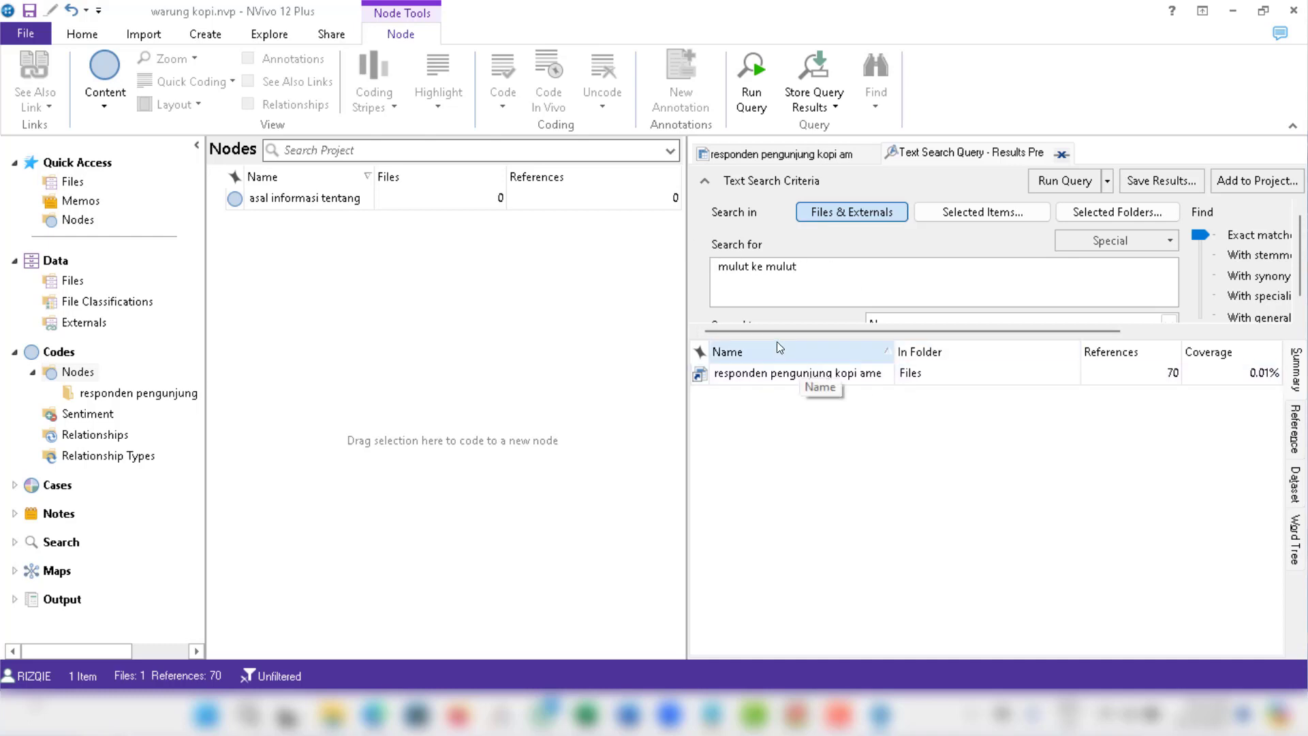
Enclose the search phrase in double quotation marks as "mulut ke mulut" and rerun the query.
{"action": "mouse_move", "coordinate": [749, 269]}
{"action": "left_mouse_down"}
{"action": "mouse_move", "coordinate": [711, 268]}
{"action": "mouse_move", "coordinate": [770, 266]}
{"action": "left_mouse_up"}
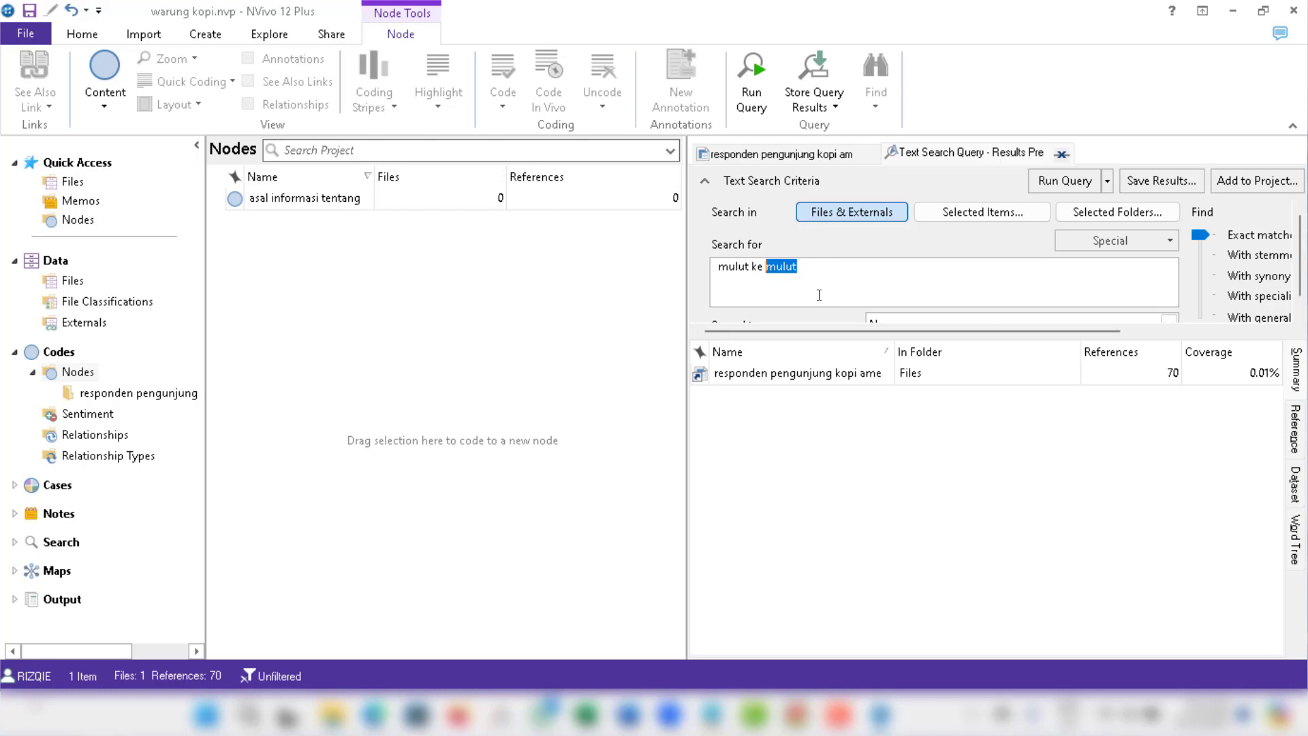
{"action": "left_click", "coordinate": [813, 267]}
{"action": "left_click", "coordinate": [716, 264]}
{"action": "type", "text": "\""}
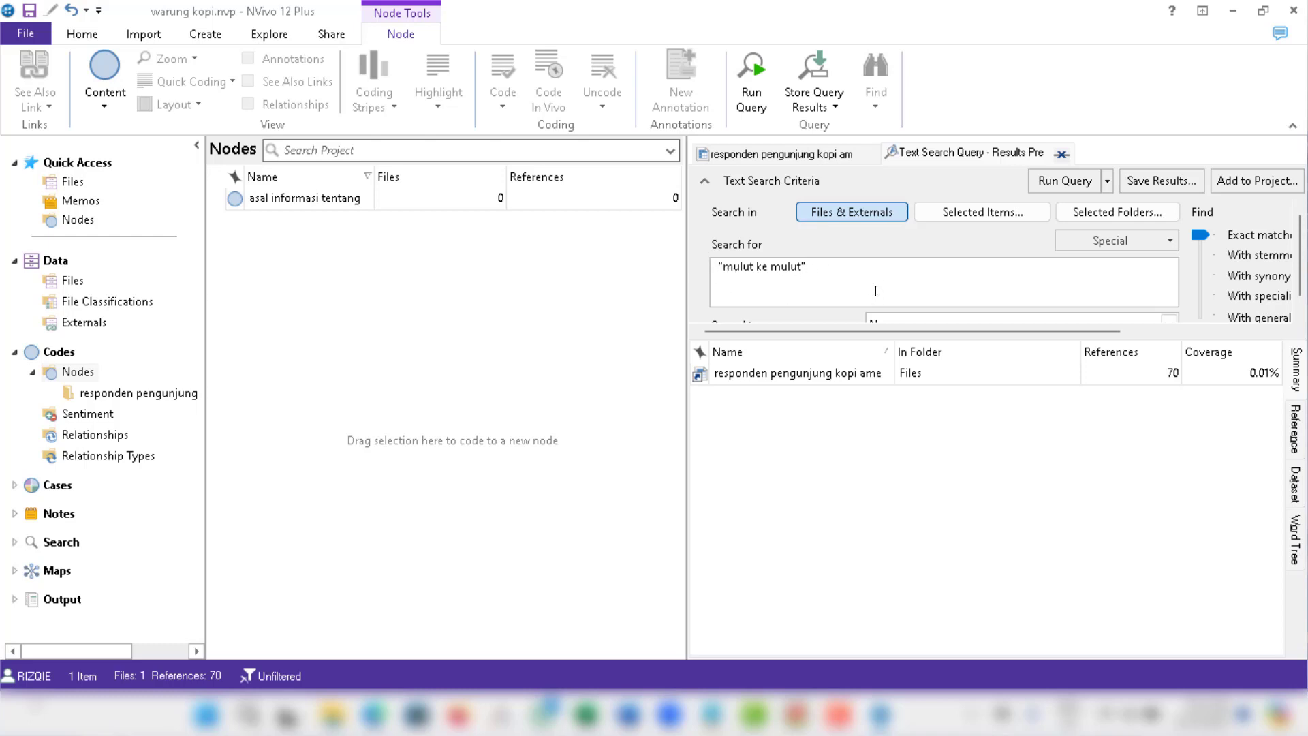
{"action": "left_click", "coordinate": [1068, 180]}
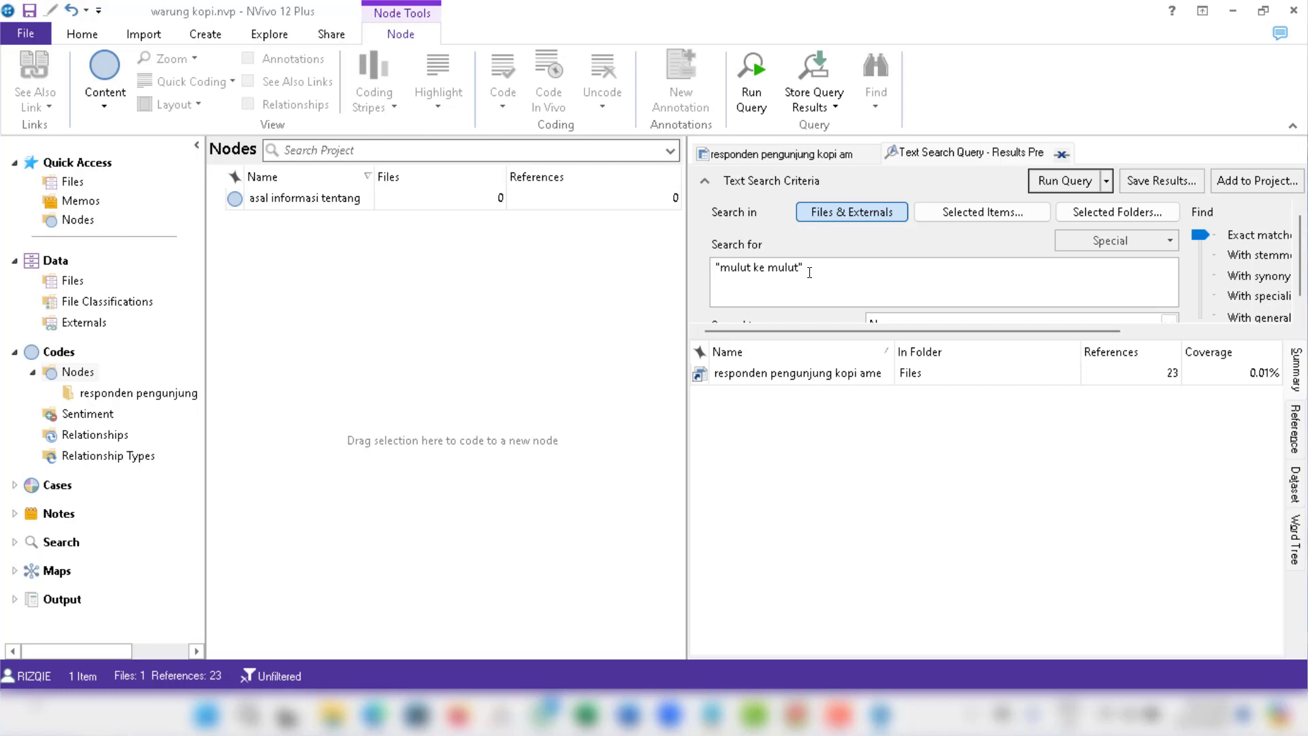
{"action": "left_click", "coordinate": [777, 269]}
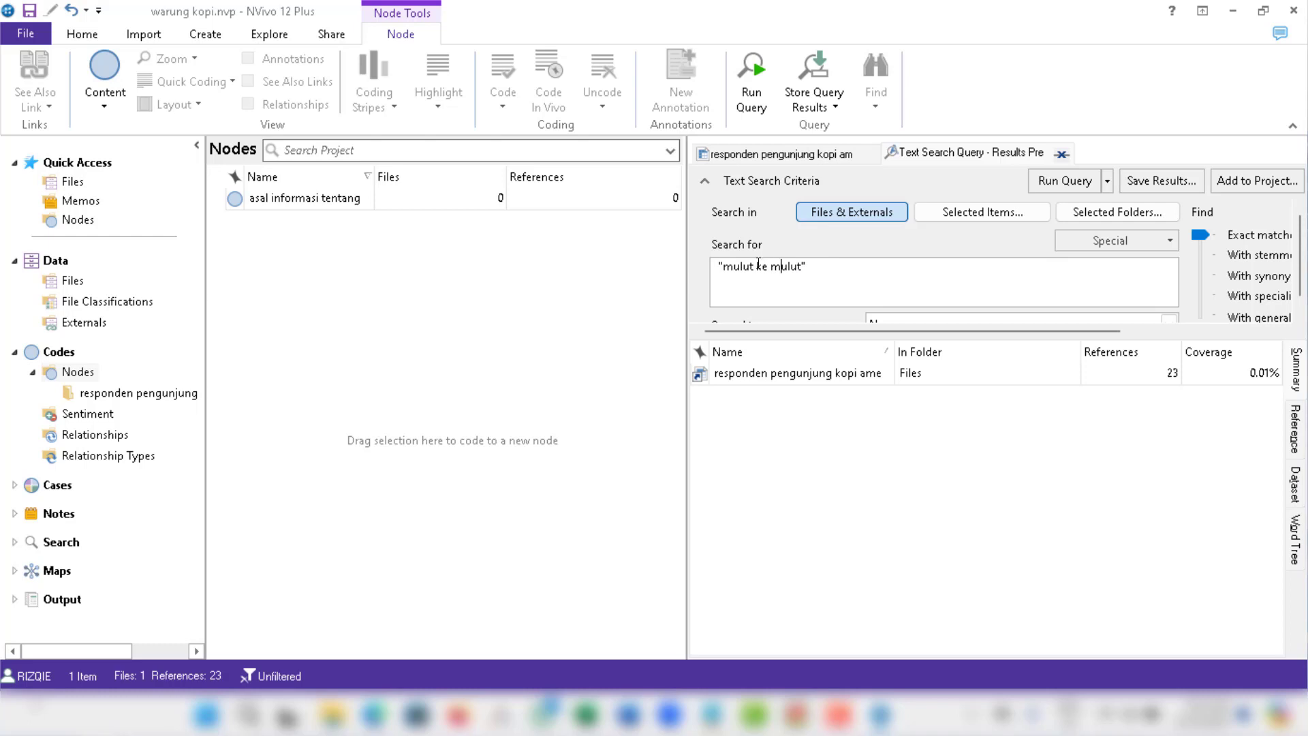
{"action": "left_click", "coordinate": [1128, 376]}
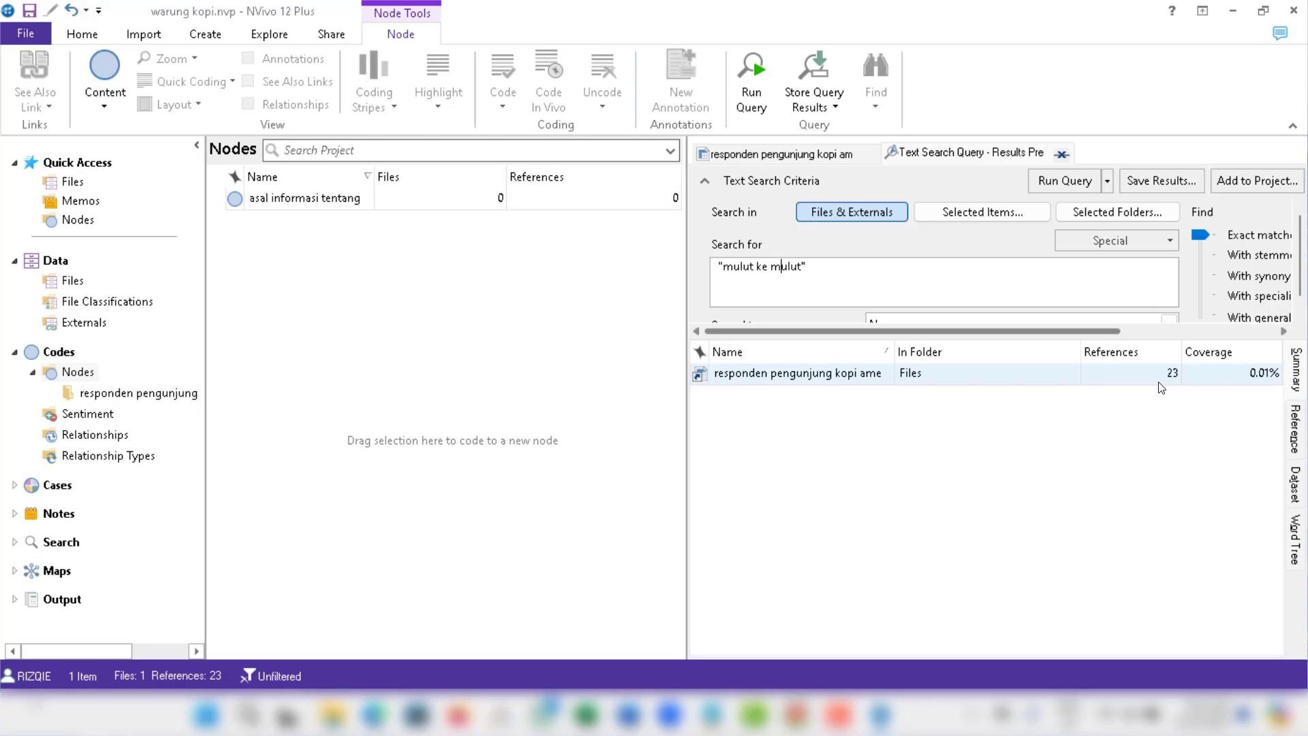
Save the query results as a new node named "mulut ke mulut" under "asal informasi tentang kopi ameng".
{"action": "left_click", "coordinate": [1144, 186]}
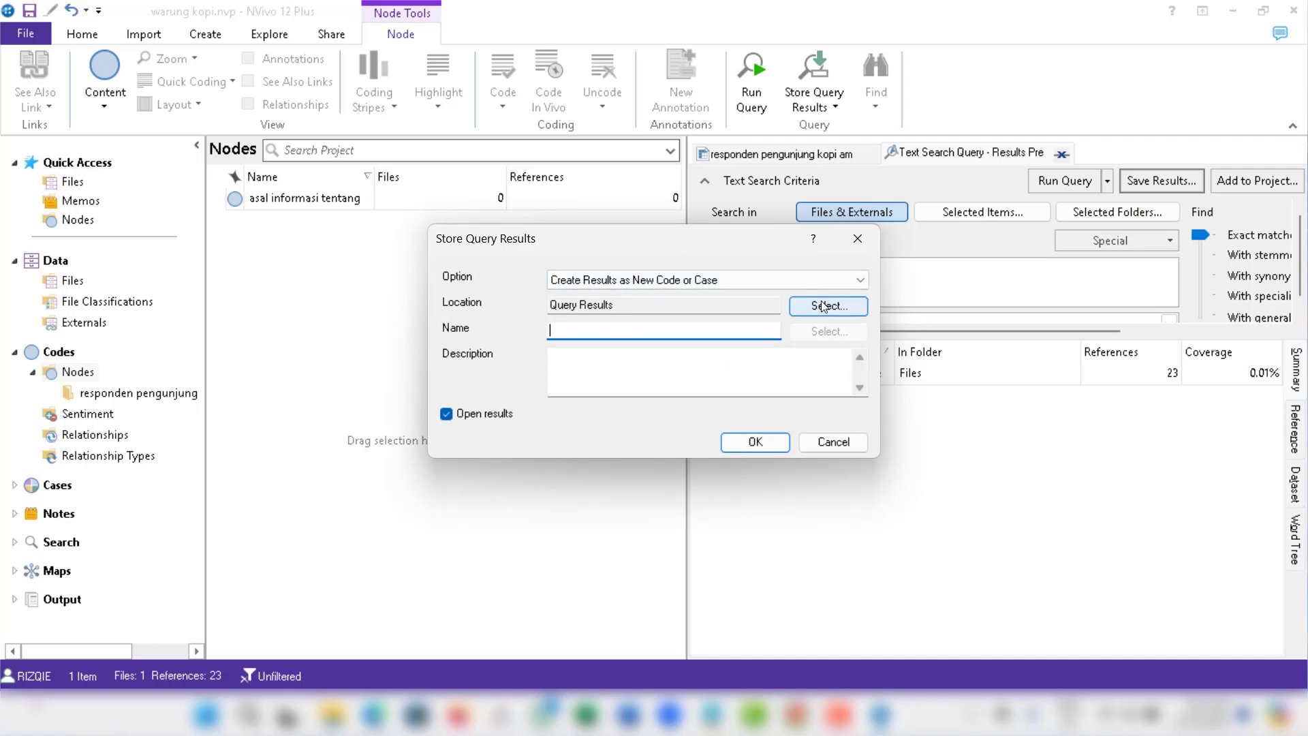
{"action": "left_click", "coordinate": [823, 306]}
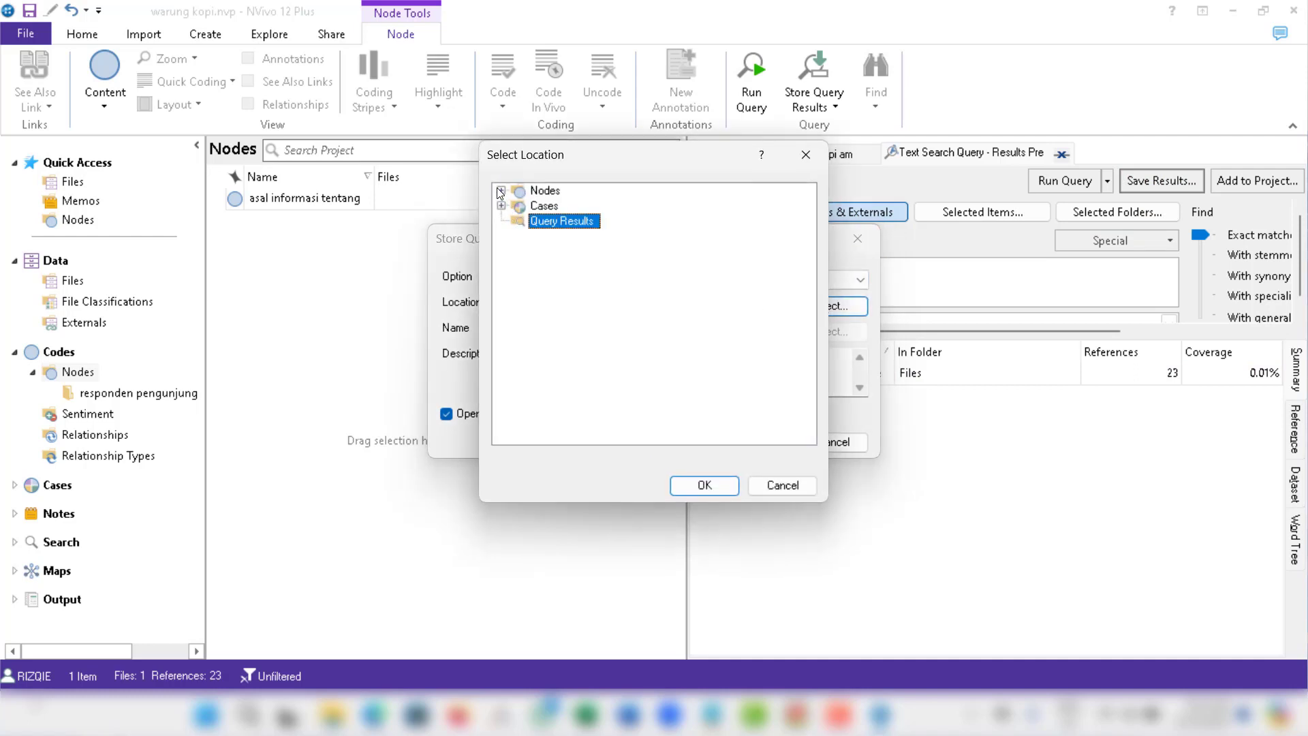
{"action": "left_click", "coordinate": [500, 191]}
{"action": "left_click", "coordinate": [610, 225]}
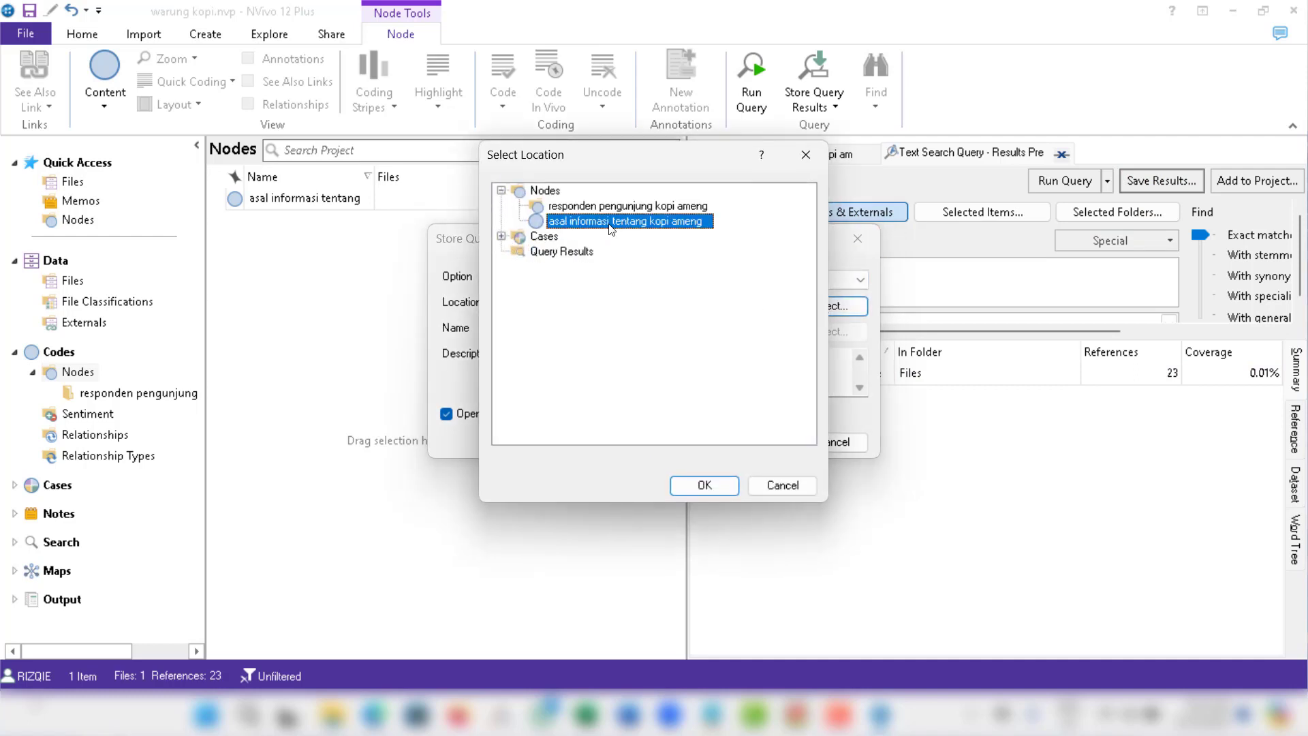
{"action": "left_click", "coordinate": [692, 485]}
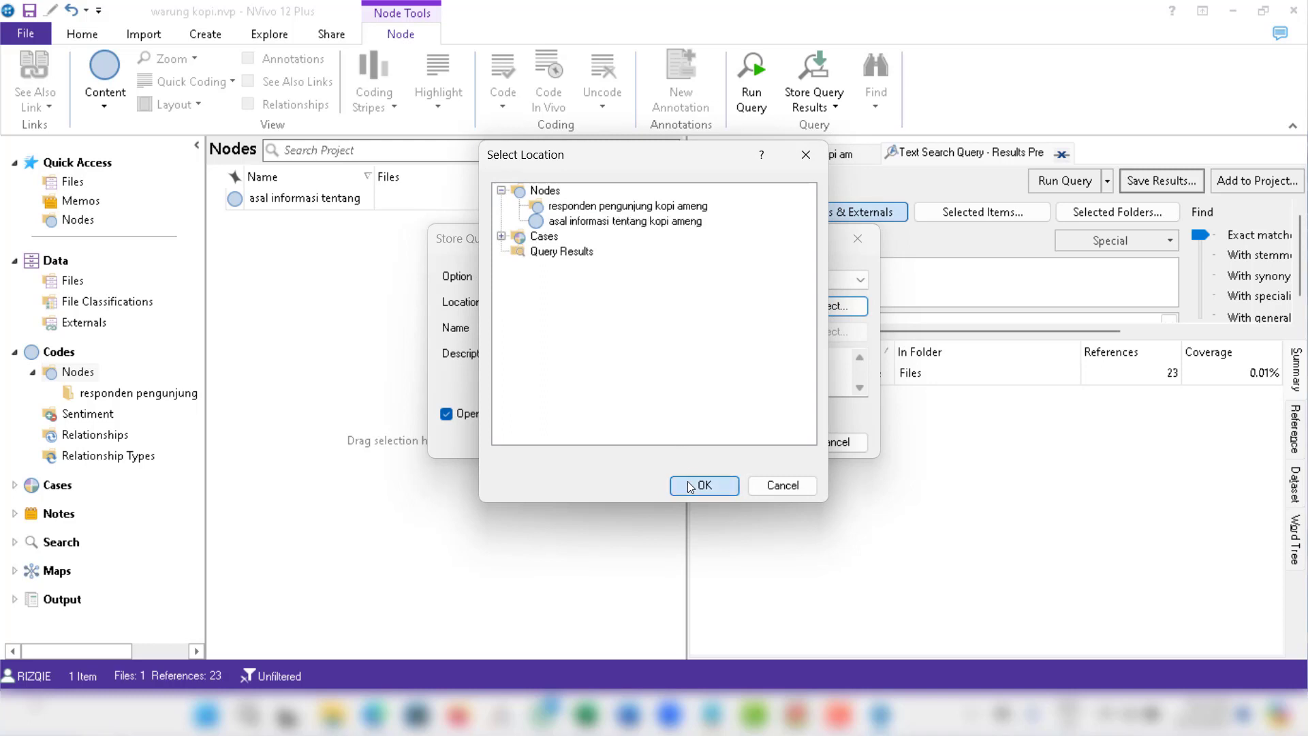
{"action": "left_click", "coordinate": [616, 332]}
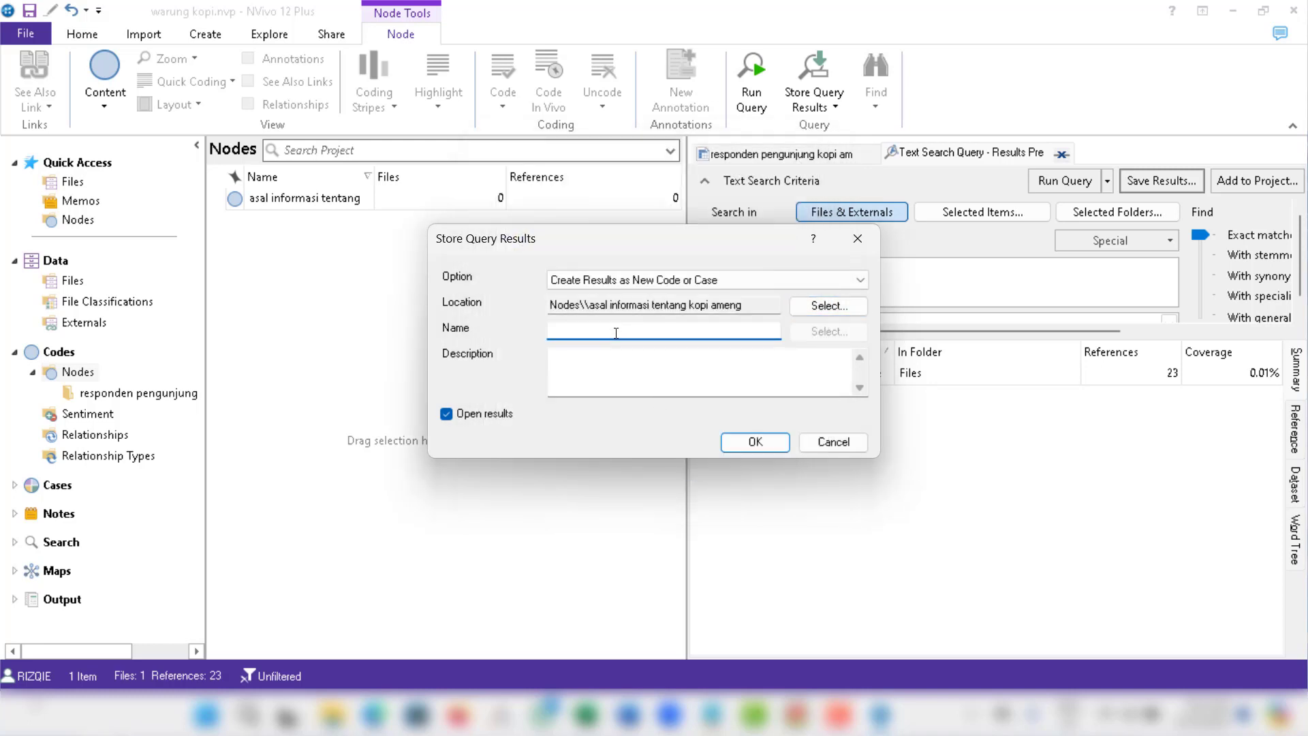
{"action": "type", "text": "mulut ke mulut"}
{"action": "left_click", "coordinate": [750, 442]}
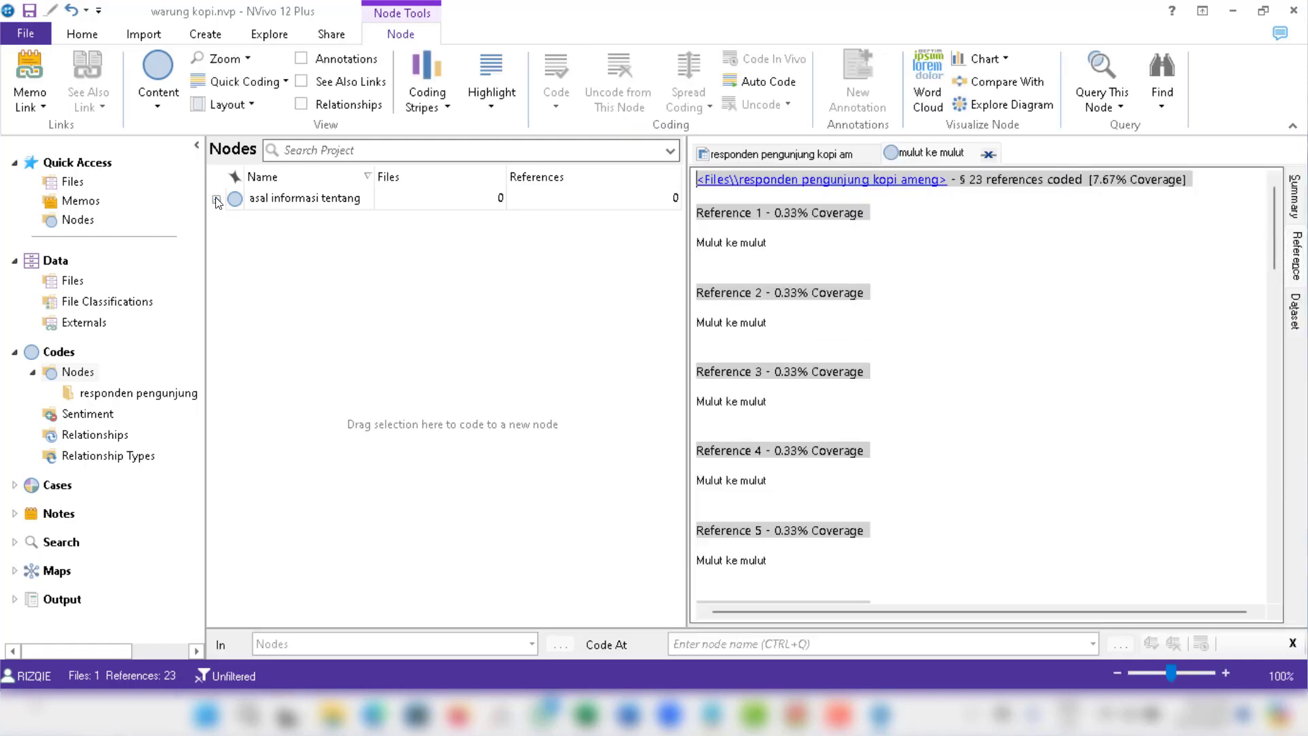
Expand the "asal informasi tentang kopi ameng" node and turn off coding highlighting in the respondent dataset.
{"action": "left_click", "coordinate": [216, 199]}
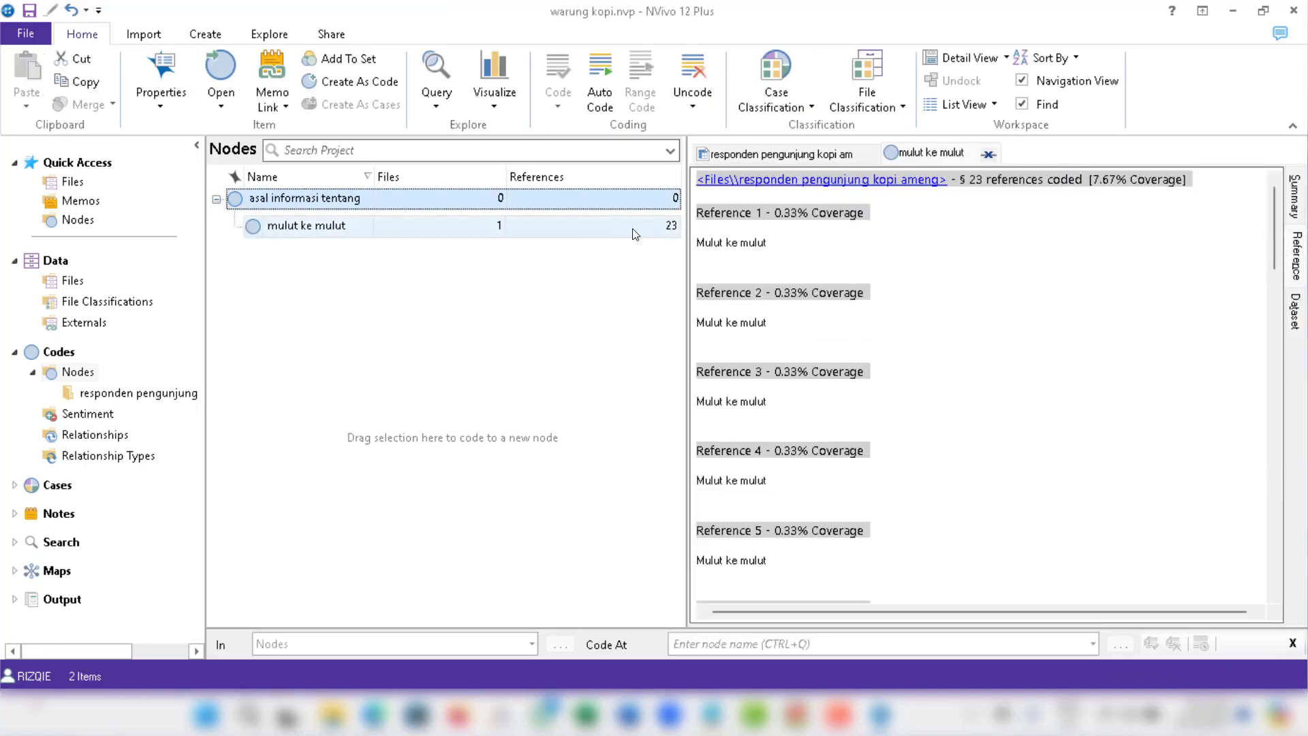
{"action": "left_click", "coordinate": [807, 159]}
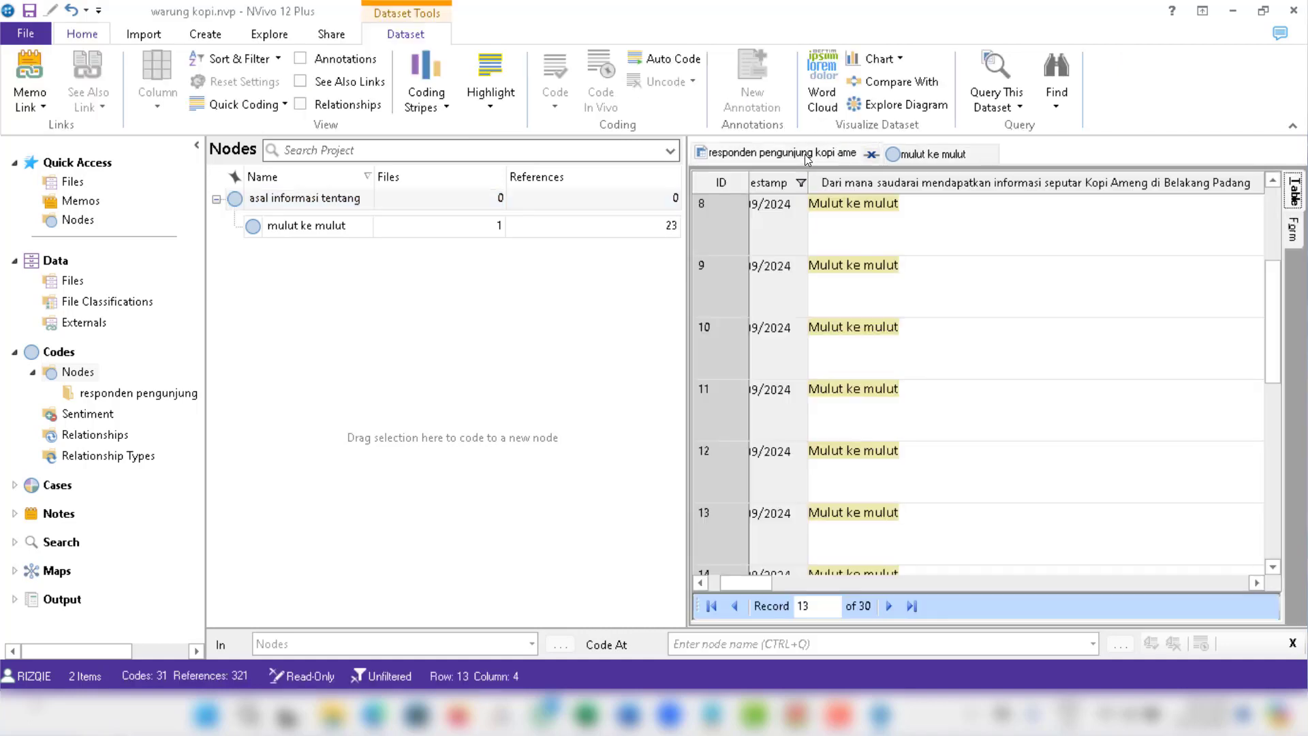
{"action": "left_click", "coordinate": [491, 102]}
{"action": "left_click", "coordinate": [513, 130]}
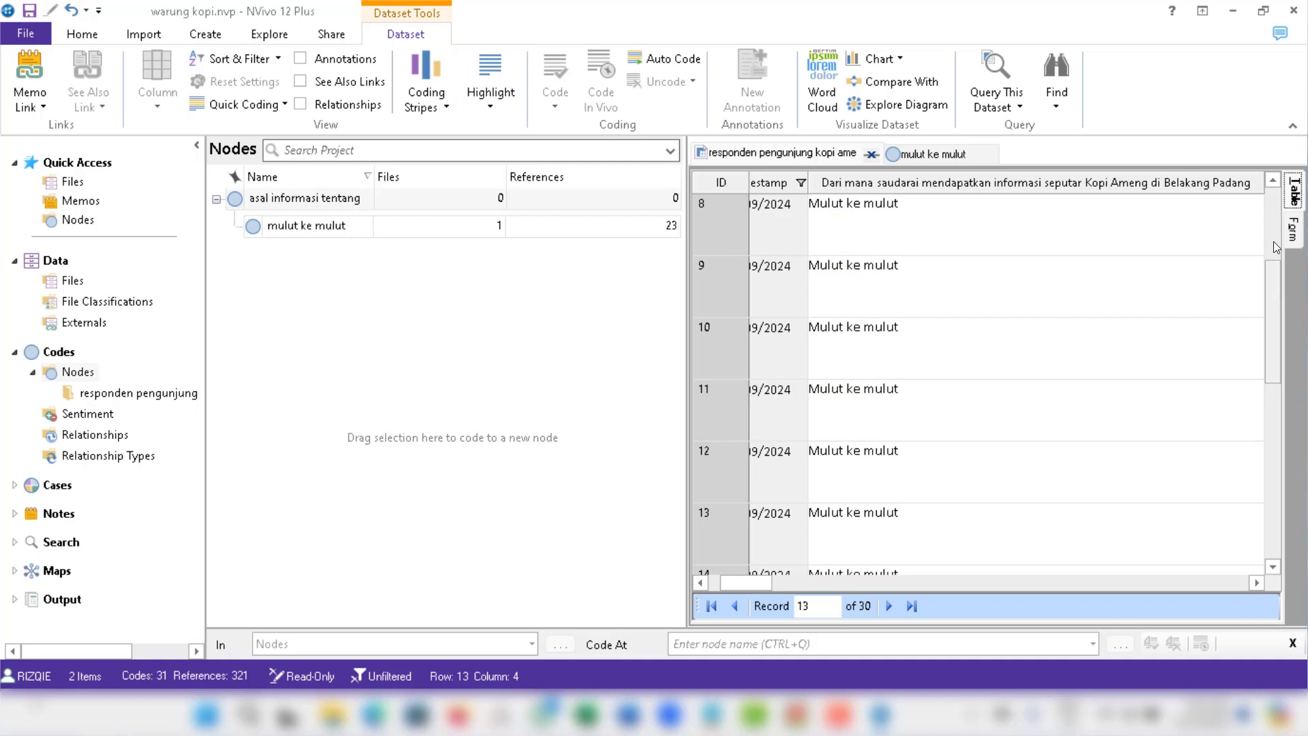
{"action": "scroll", "coordinate": [1274, 241], "scroll_direction": "up", "scroll_amount": 5}
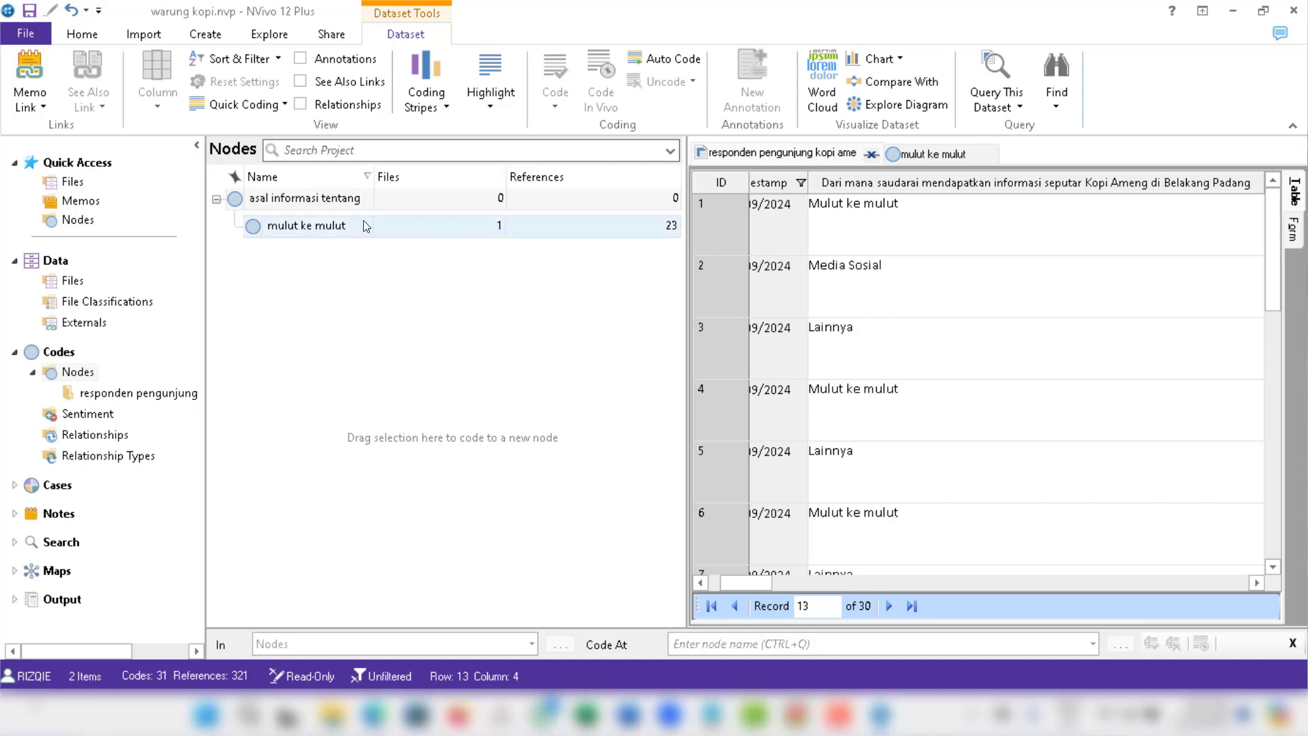
Create a child node "media sosial" under "asal informasi tentang kopi ameng" and code record 2's "Media Sosial" answer to it.
{"action": "right_click", "coordinate": [317, 208]}
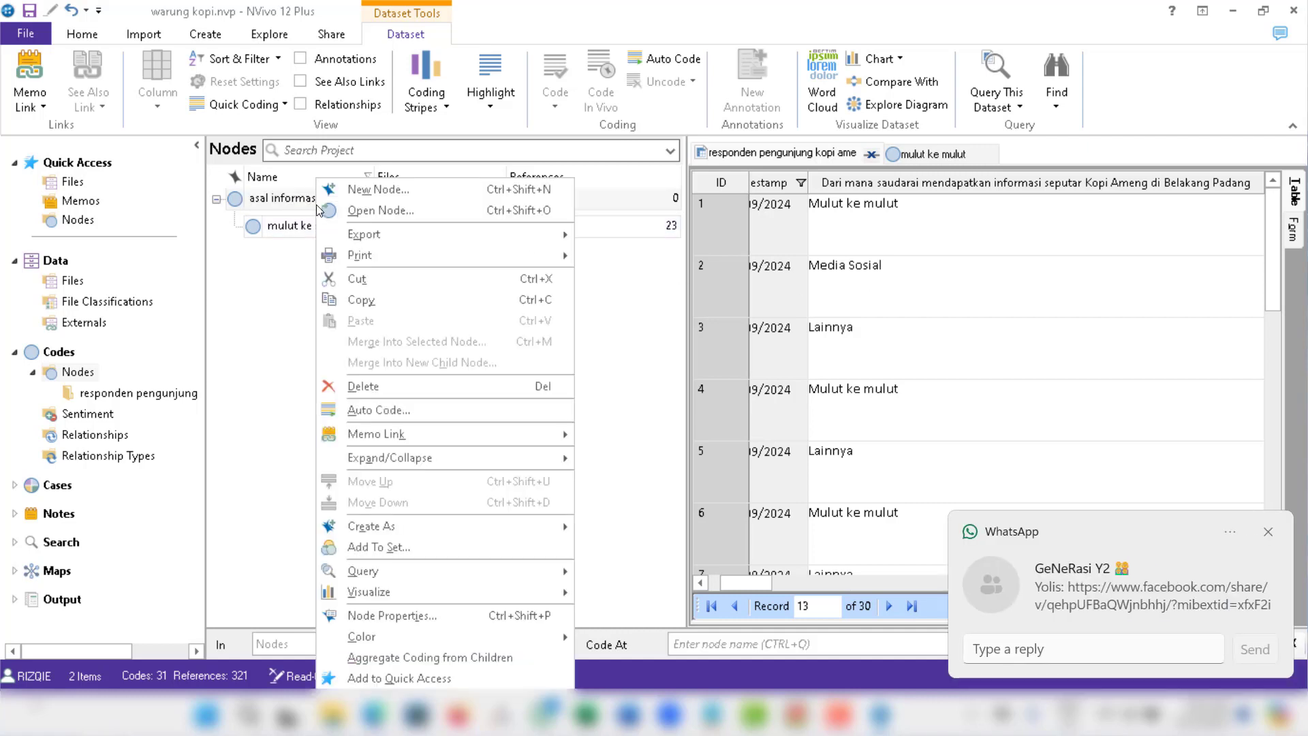
{"action": "left_click", "coordinate": [378, 189]}
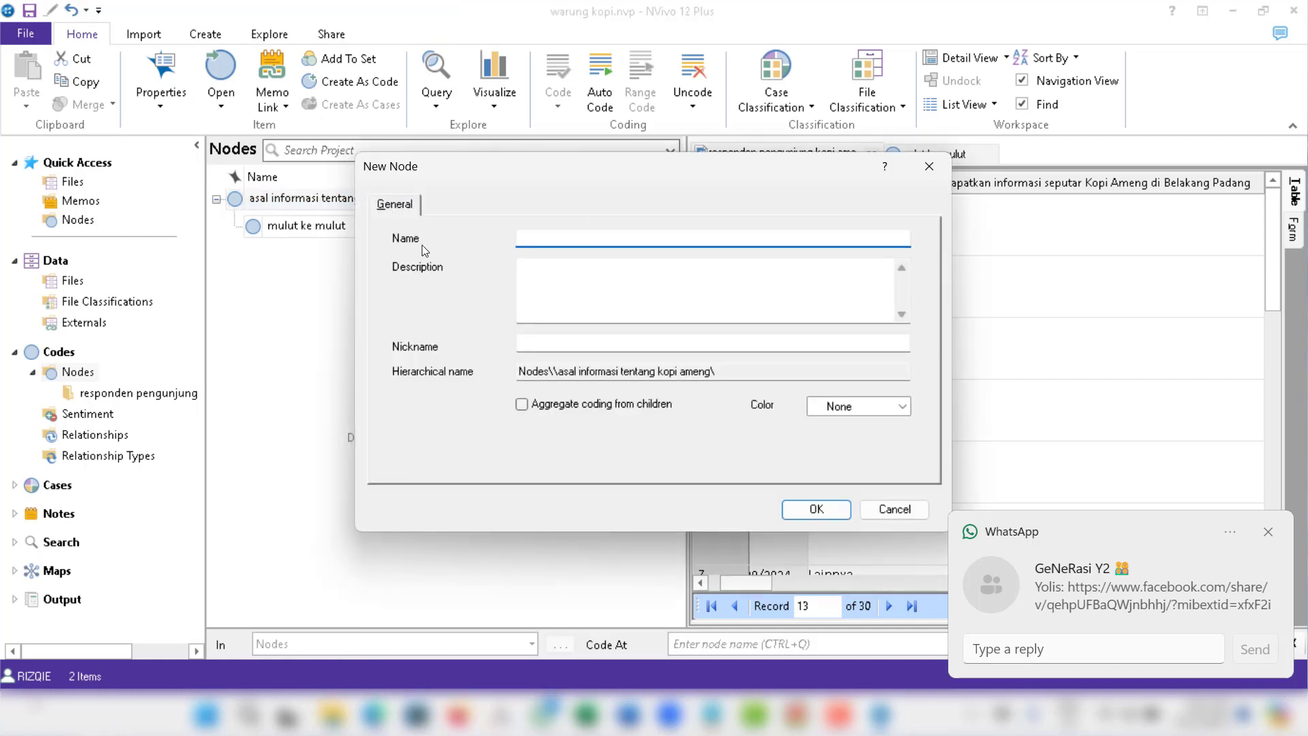
{"action": "left_click_drag", "start_coordinate": [621, 179], "coordinate": [573, 230]}
{"action": "type", "text": "media "}
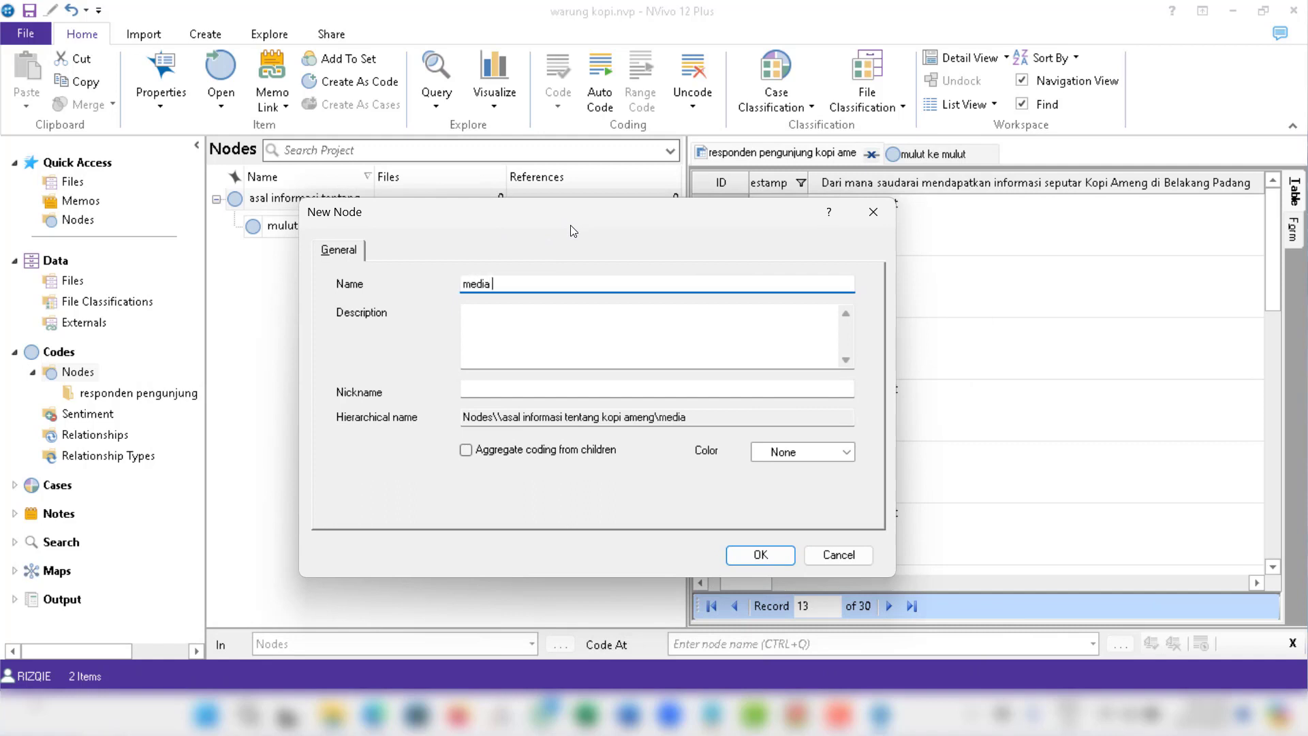
{"action": "type", "text": "sosial"}
{"action": "left_click", "coordinate": [760, 554]}
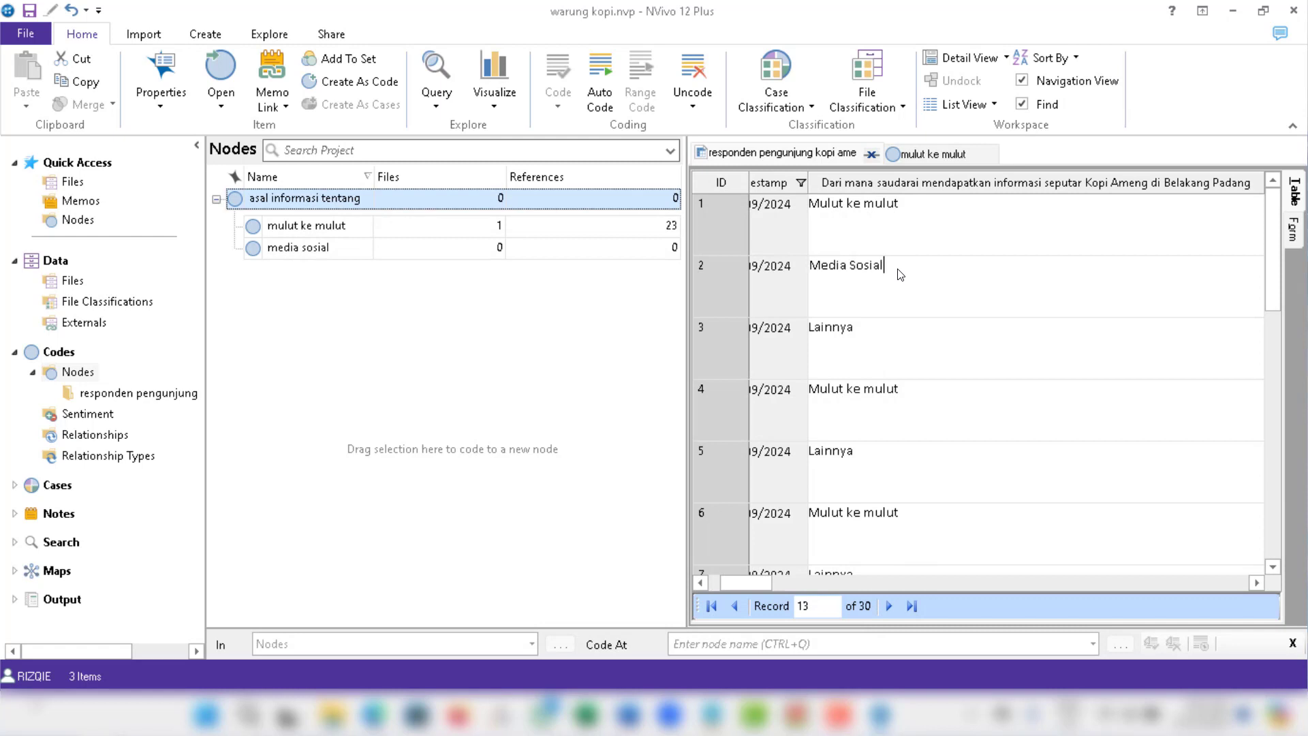
{"action": "left_click", "coordinate": [895, 271]}
{"action": "left_click_drag", "start_coordinate": [897, 269], "coordinate": [324, 252]}
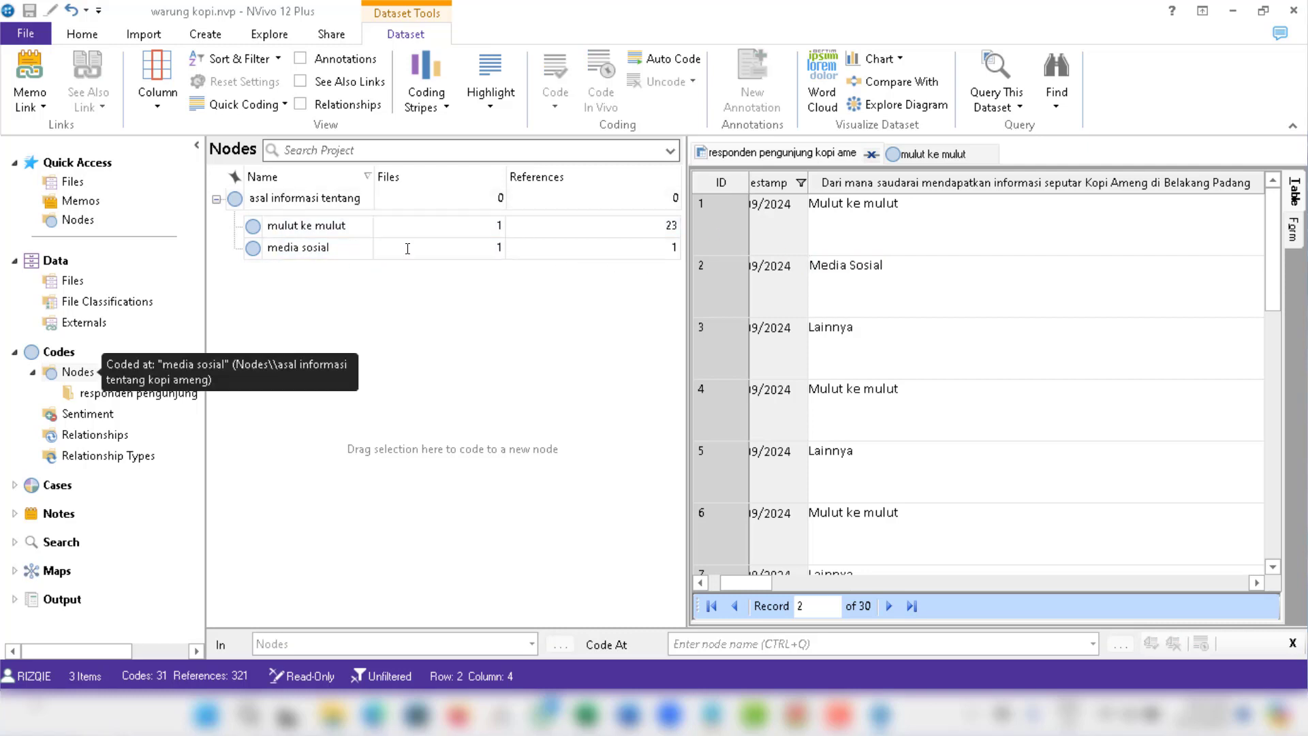
Create a child node "lainnya" under "asal informasi tentang kopi ameng".
{"action": "left_click", "coordinate": [286, 201]}
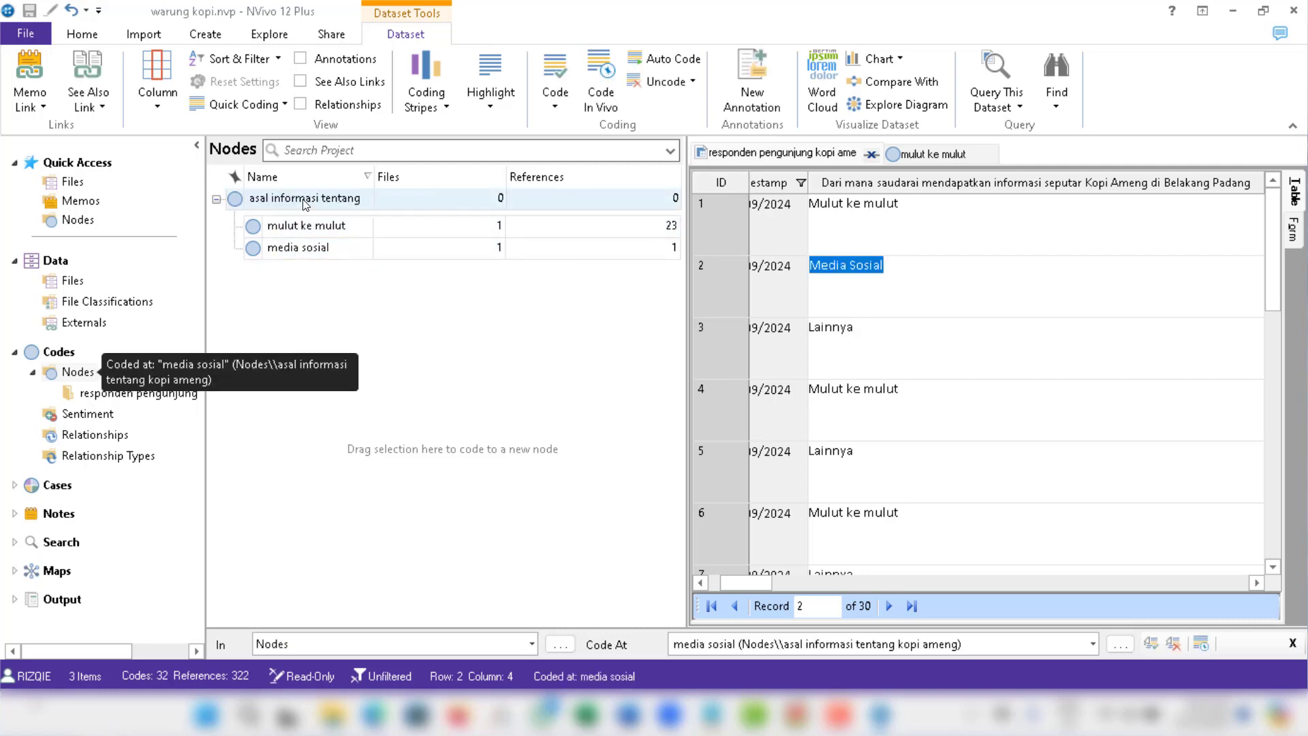
{"action": "right_click", "coordinate": [304, 204]}
{"action": "left_click", "coordinate": [356, 190]}
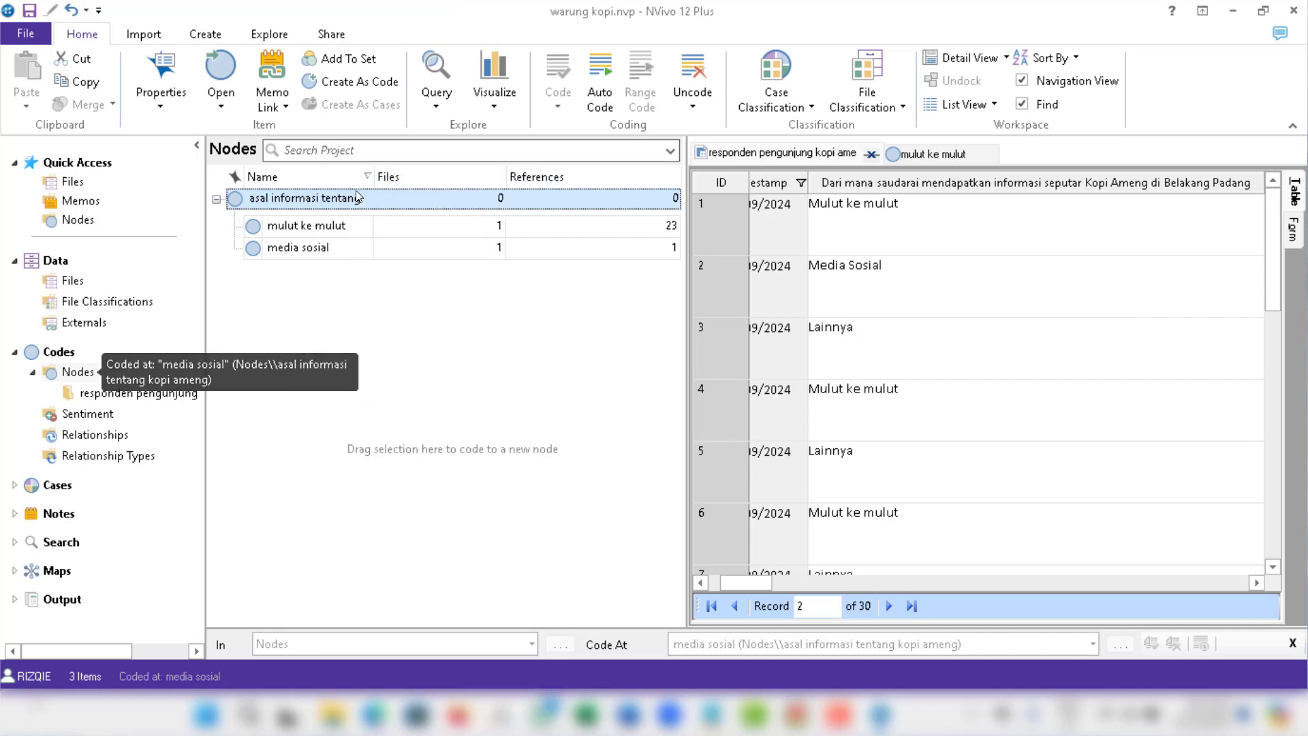
{"action": "type", "text": "lain"}
{"action": "type", "text": "nya"}
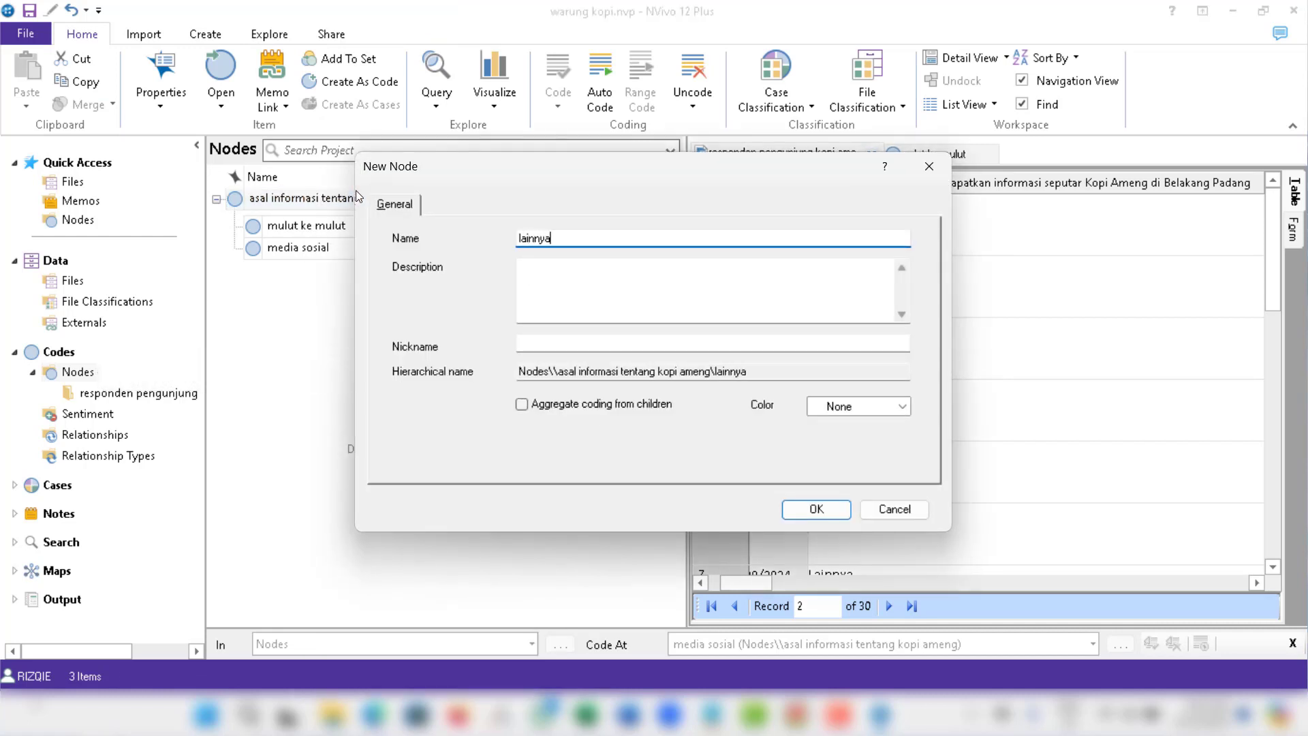
{"action": "left_click", "coordinate": [815, 510]}
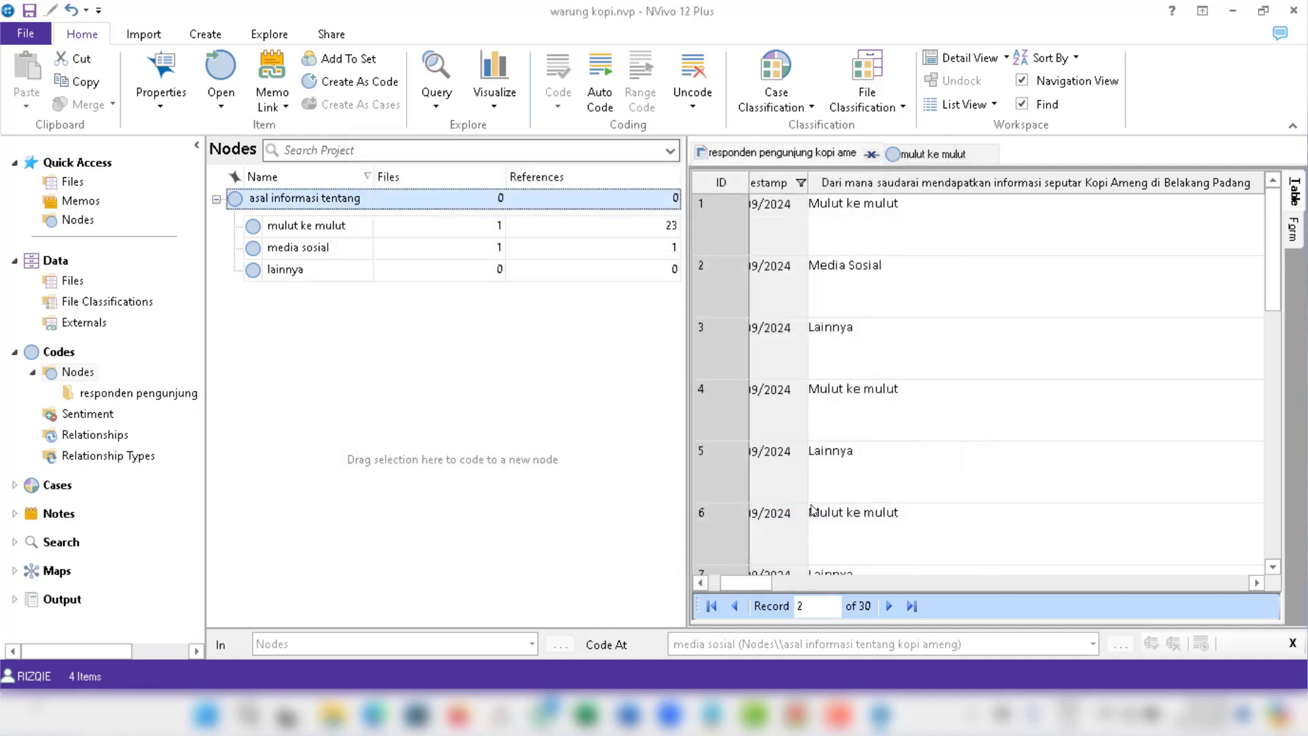
Code the "Lainnya" answers of records 3, 5 and 7 in the information source column to the "lainnya" node.
{"action": "left_click", "coordinate": [875, 338]}
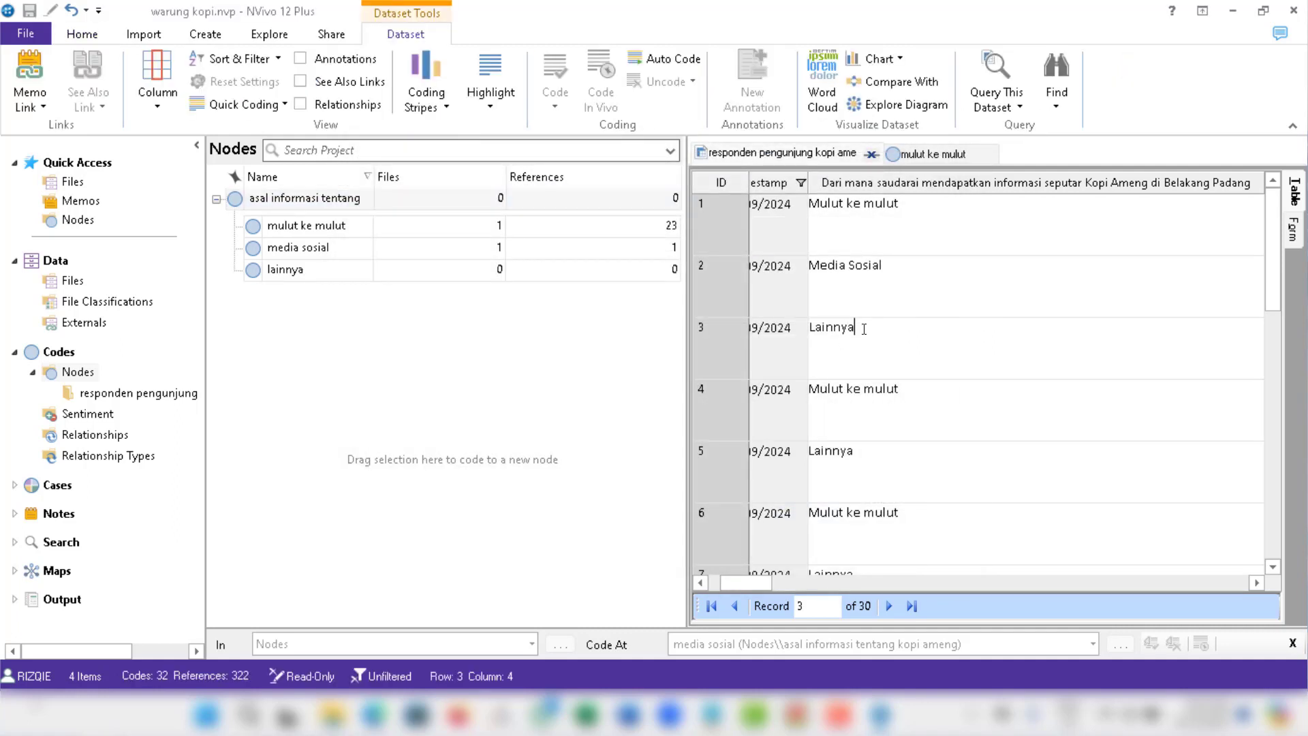
{"action": "double_click", "coordinate": [835, 327]}
{"action": "left_click_drag", "start_coordinate": [835, 327], "coordinate": [304, 276]}
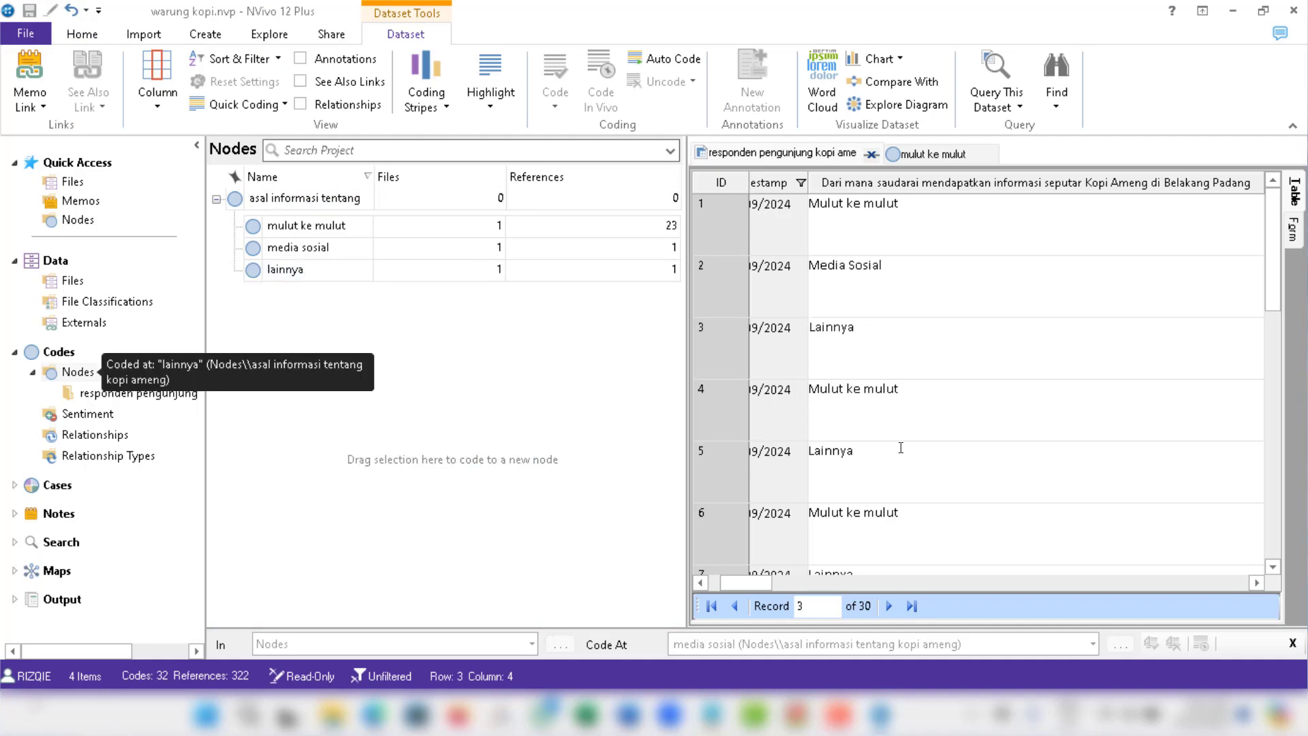
{"action": "left_click", "coordinate": [866, 452]}
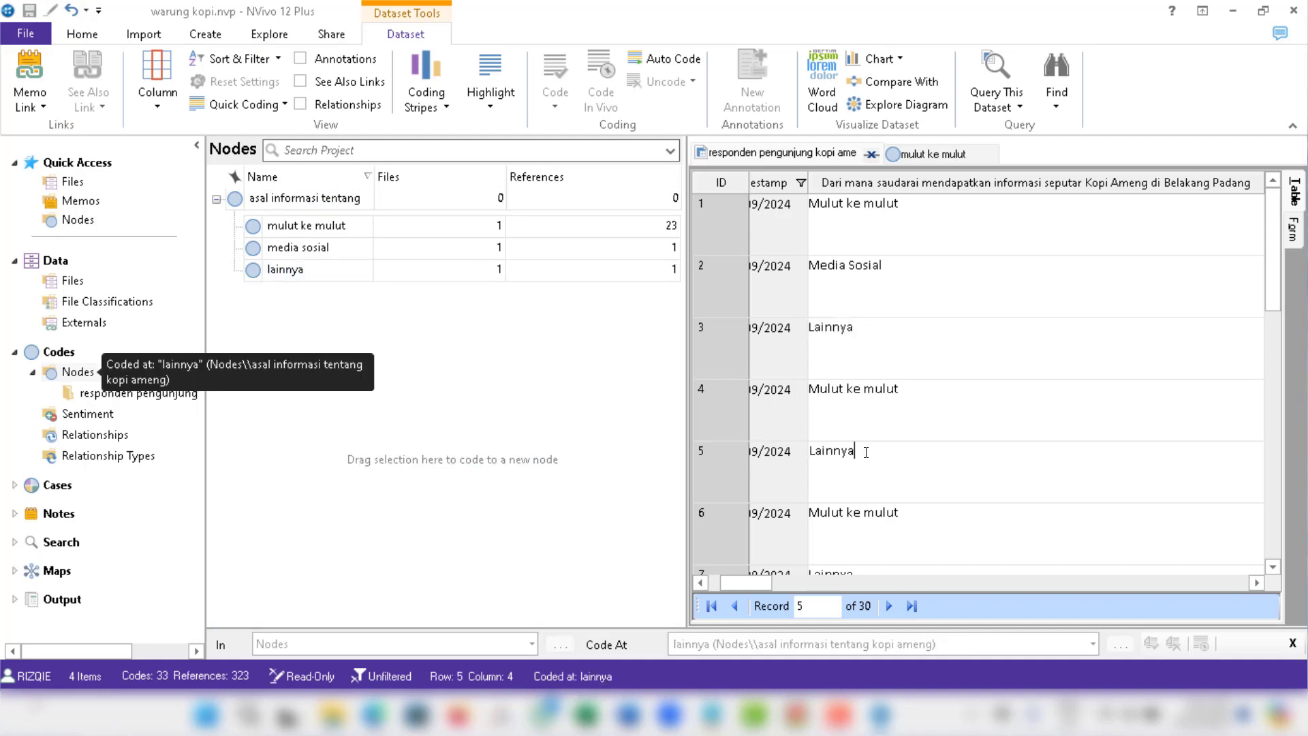
{"action": "mouse_move", "coordinate": [866, 452]}
{"action": "left_mouse_down"}
{"action": "mouse_move", "coordinate": [815, 451]}
{"action": "mouse_move", "coordinate": [357, 315]}
{"action": "mouse_move", "coordinate": [285, 271]}
{"action": "left_mouse_up"}
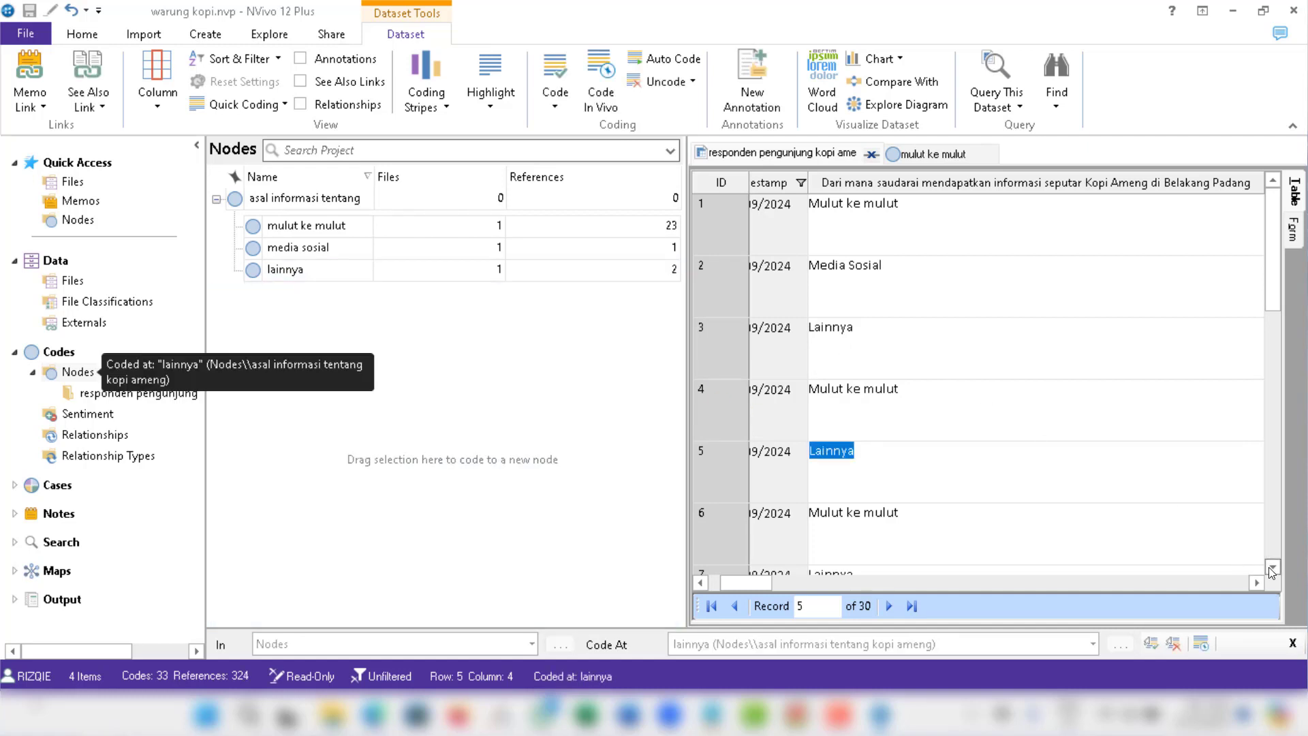
{"action": "scroll", "coordinate": [1271, 567], "scroll_direction": "down", "scroll_amount": 1}
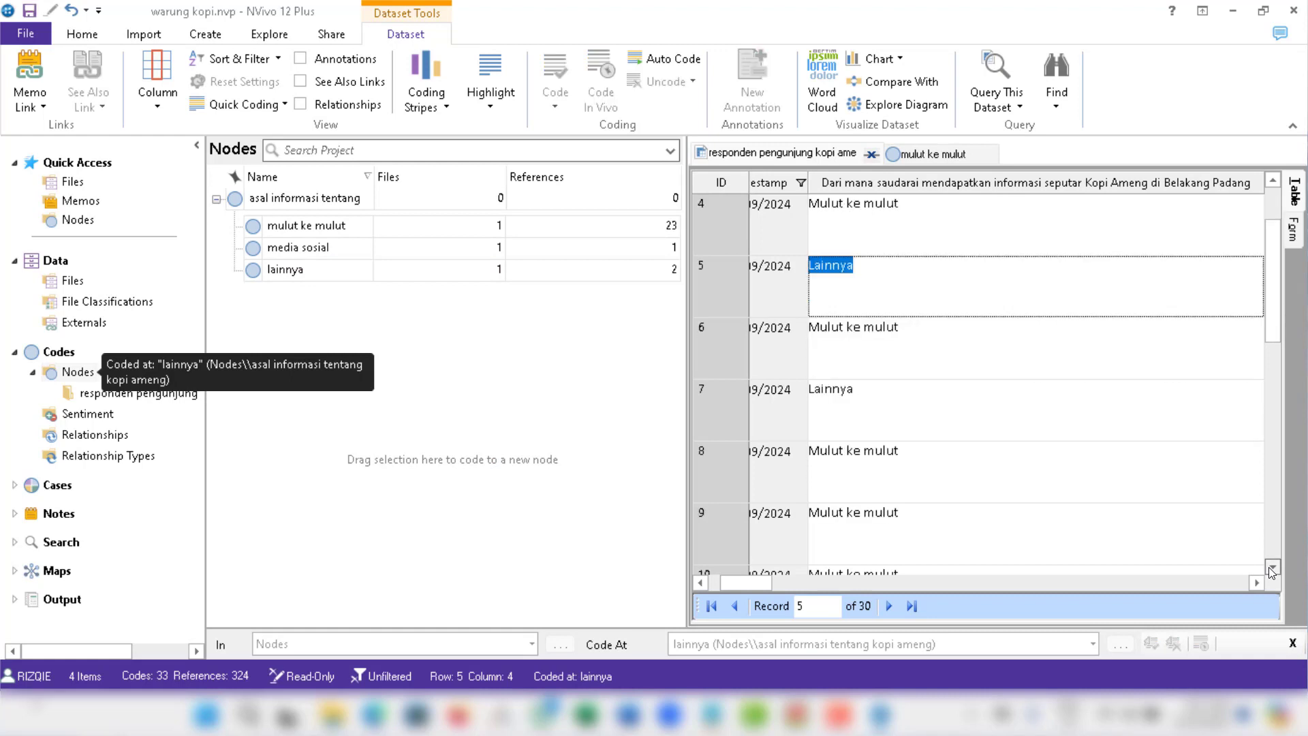
{"action": "left_click", "coordinate": [884, 395]}
{"action": "double_click", "coordinate": [849, 389]}
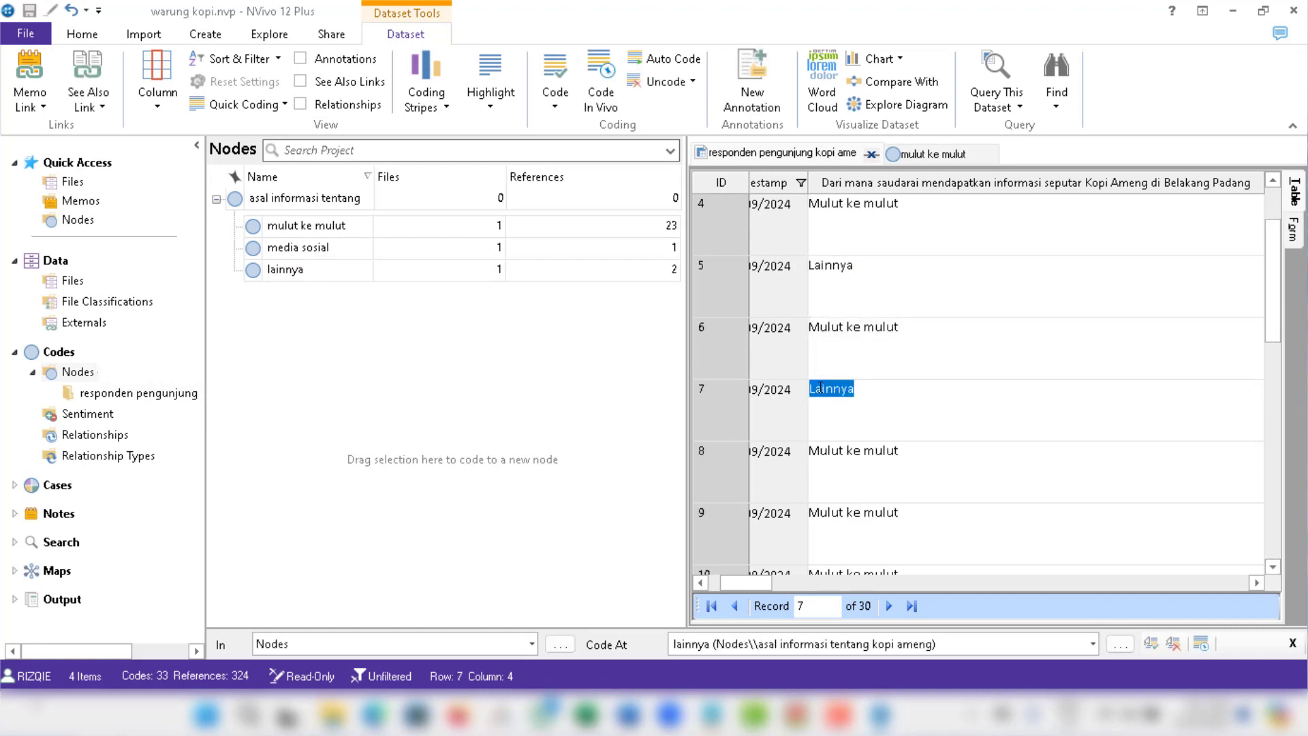
{"action": "left_click_drag", "start_coordinate": [849, 389], "coordinate": [300, 279]}
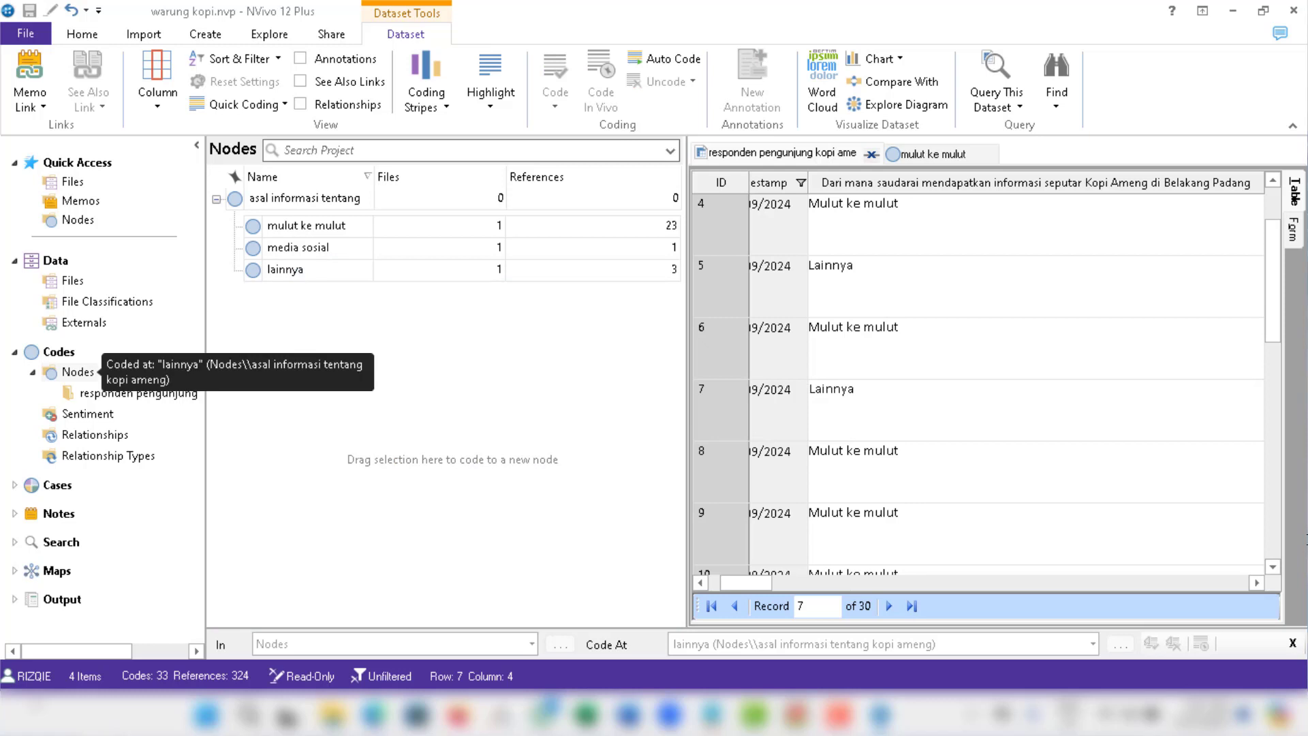
Code record 26's "Media Sosial" answer to the "media sosial" node.
{"action": "scroll", "coordinate": [1274, 569], "scroll_direction": "down", "scroll_amount": 1}
{"action": "left_click", "coordinate": [1274, 569]}
{"action": "left_click_drag", "start_coordinate": [1273, 569], "coordinate": [1273, 569]}
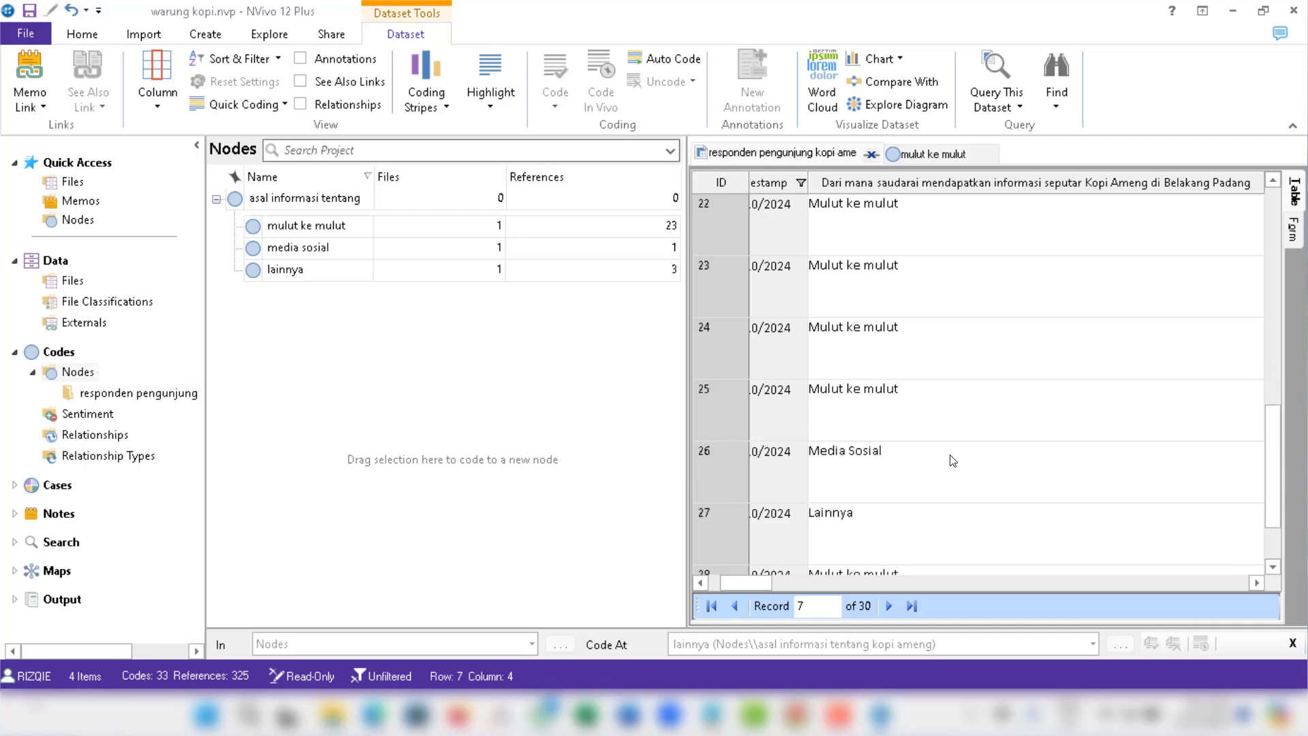
{"action": "left_click", "coordinate": [895, 452]}
{"action": "left_click_drag", "start_coordinate": [895, 453], "coordinate": [814, 444]}
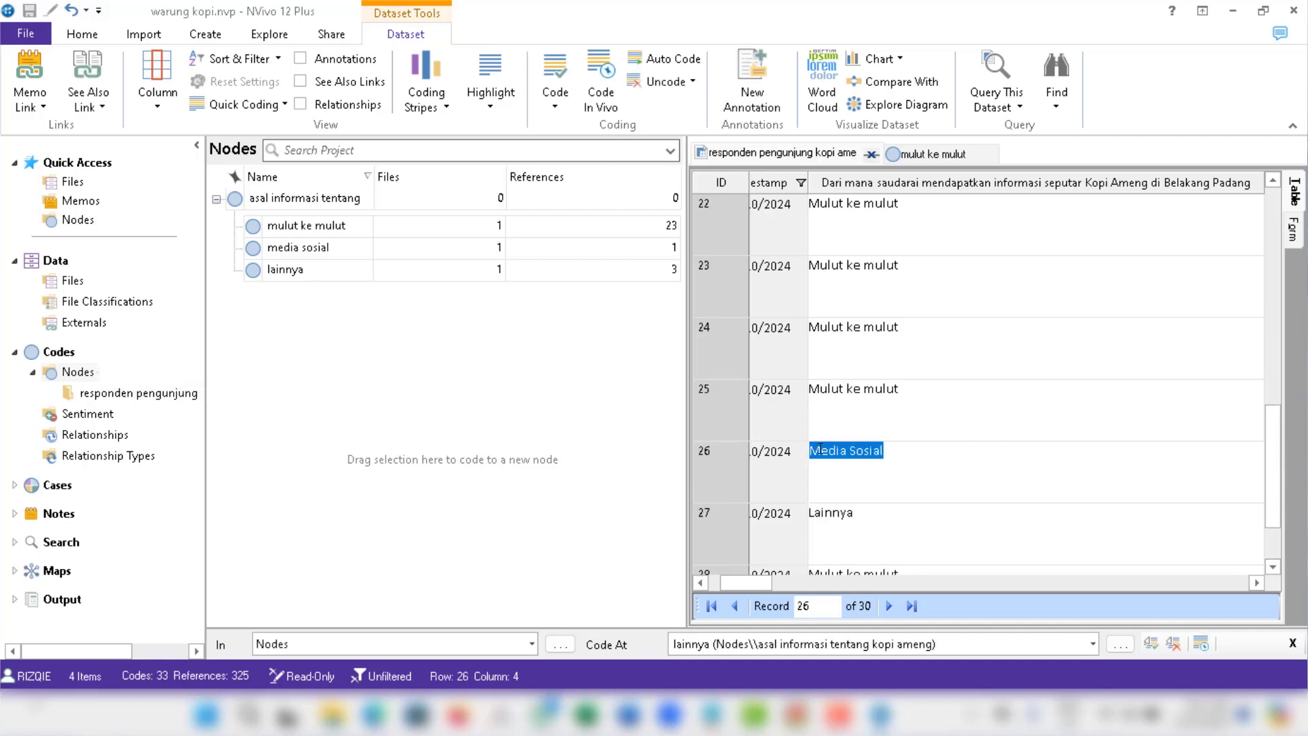
{"action": "left_click_drag", "start_coordinate": [656, 399], "coordinate": [295, 251]}
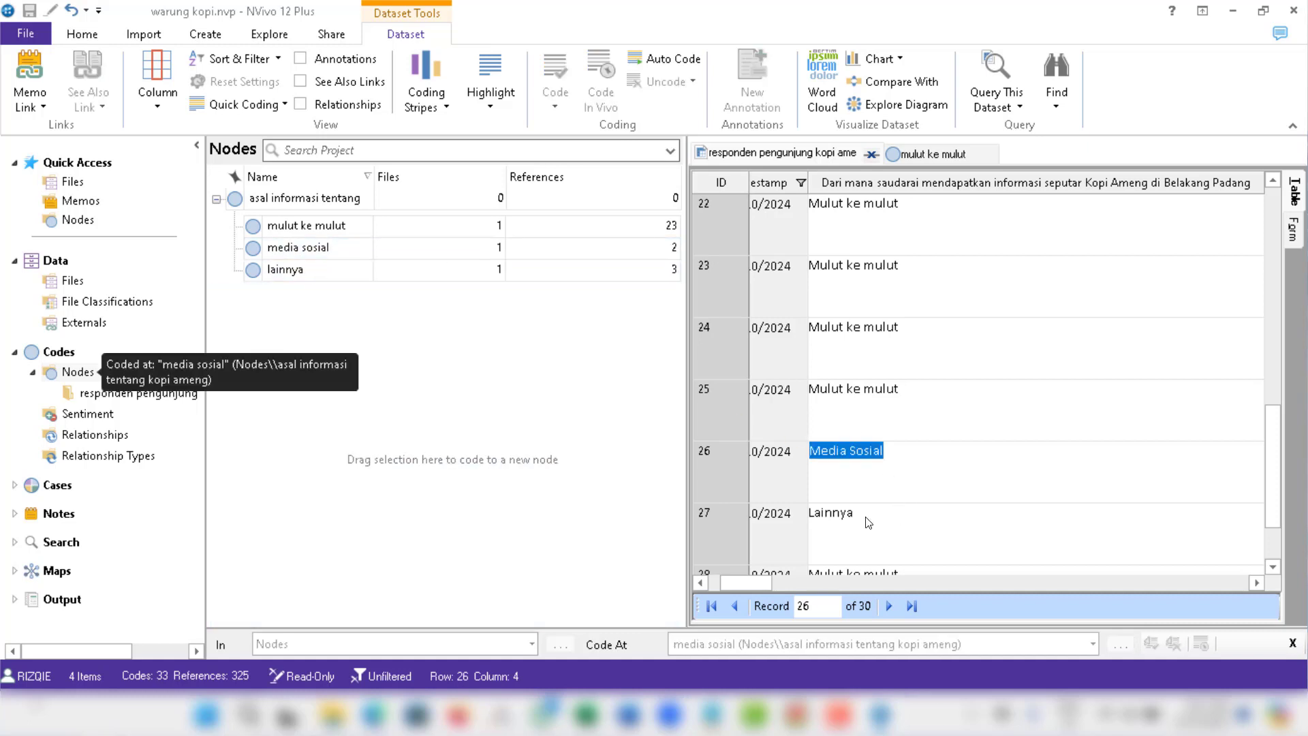
Code the "Lainnya" answers of records 27 and 29 to the "lainnya" node.
{"action": "left_click", "coordinate": [889, 517]}
{"action": "left_click_drag", "start_coordinate": [888, 518], "coordinate": [814, 507]}
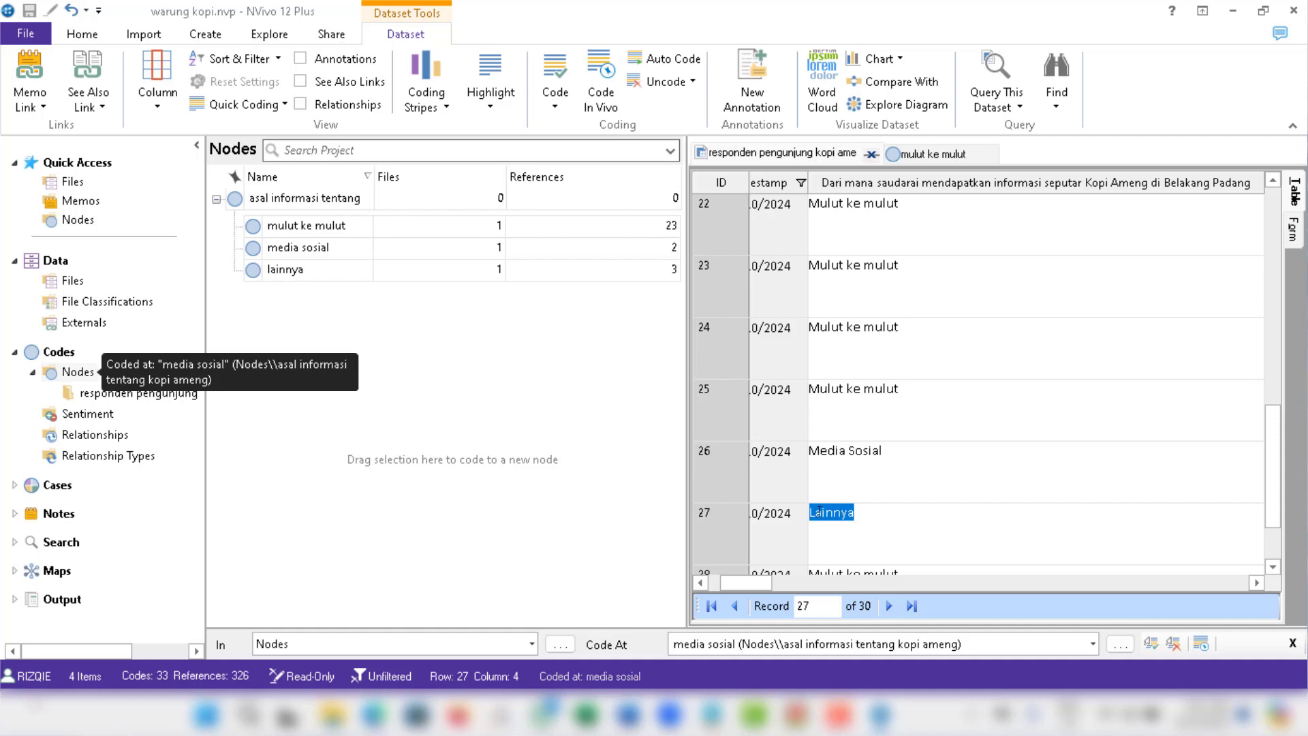
{"action": "left_click", "coordinate": [871, 515]}
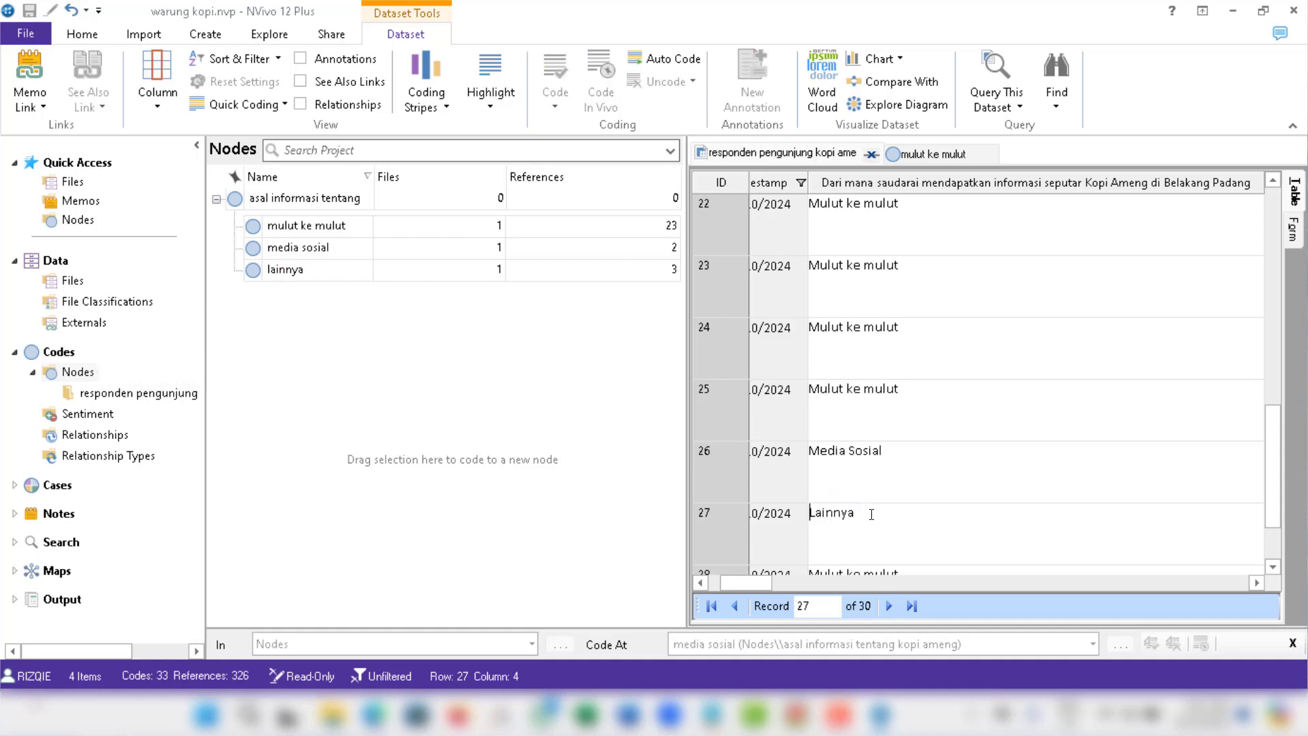
{"action": "mouse_move", "coordinate": [871, 514]}
{"action": "left_mouse_down"}
{"action": "mouse_move", "coordinate": [640, 477]}
{"action": "mouse_move", "coordinate": [299, 304]}
{"action": "mouse_move", "coordinate": [295, 279]}
{"action": "left_mouse_up"}
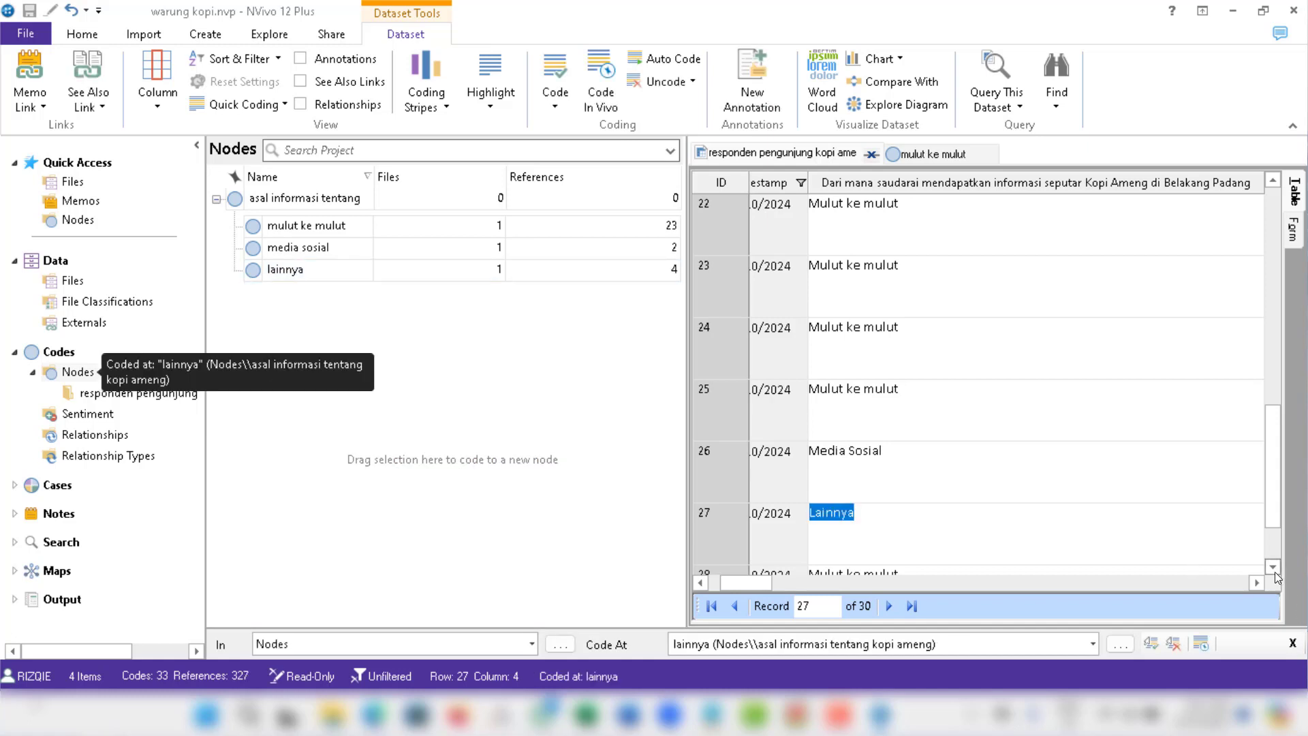
{"action": "scroll", "coordinate": [1274, 571], "scroll_direction": "down", "scroll_amount": 1}
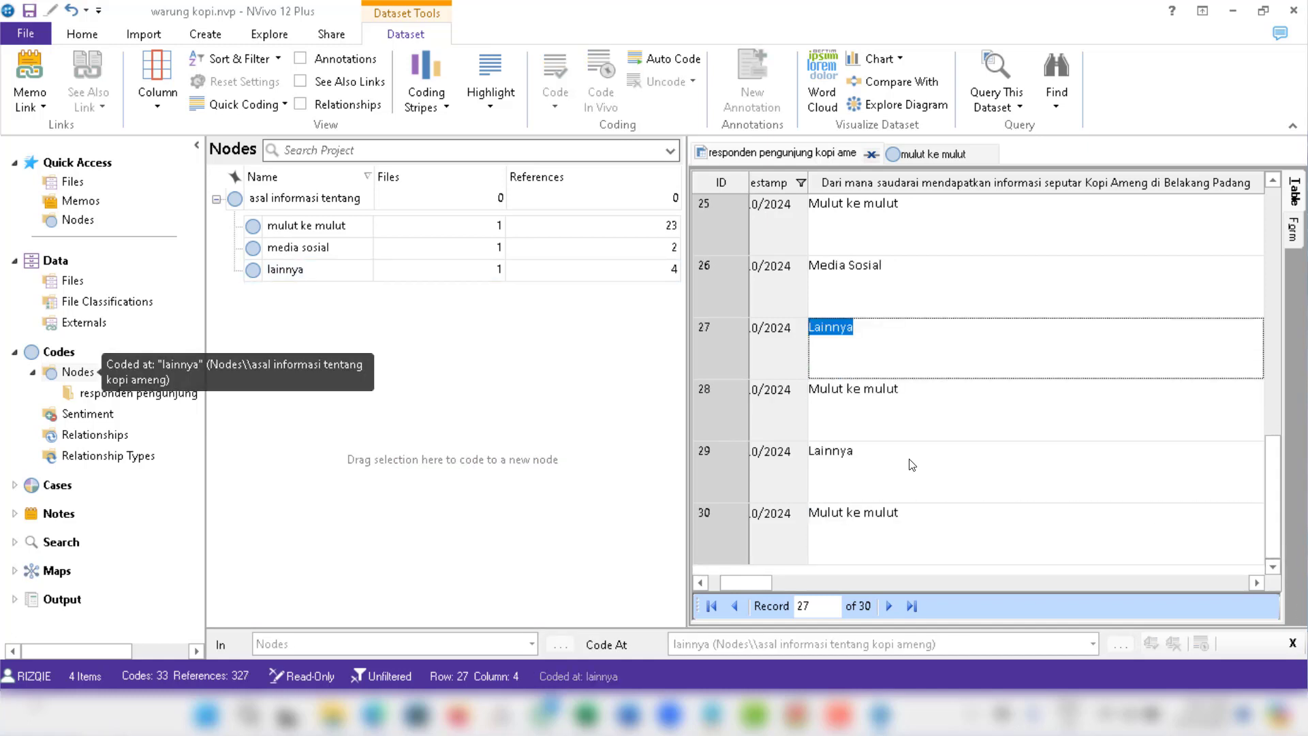
{"action": "left_click", "coordinate": [848, 450]}
{"action": "left_click_drag", "start_coordinate": [853, 450], "coordinate": [794, 447]}
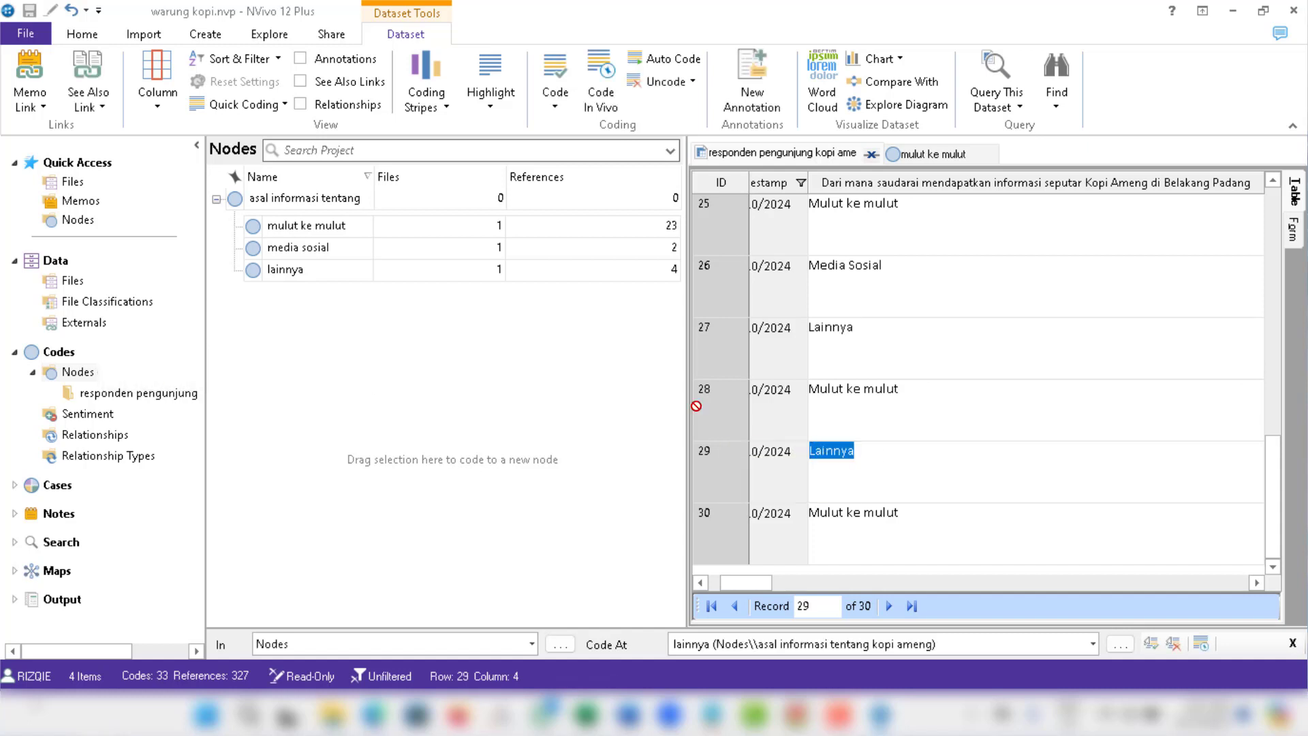
{"action": "left_click_drag", "start_coordinate": [695, 406], "coordinate": [289, 271]}
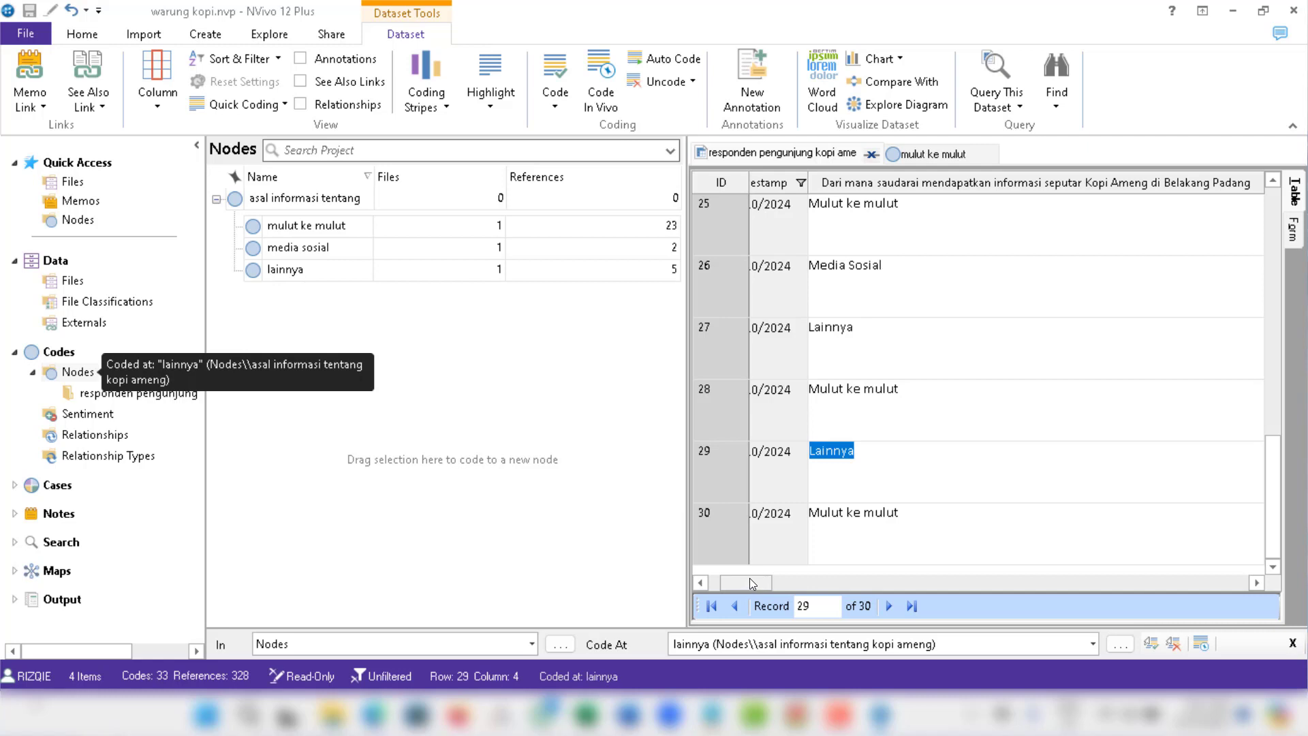
Create a new top-level node named "Tujuan berkunjung ke kopi ameng" for the visit purpose question.
{"action": "left_click_drag", "start_coordinate": [749, 578], "coordinate": [804, 583]}
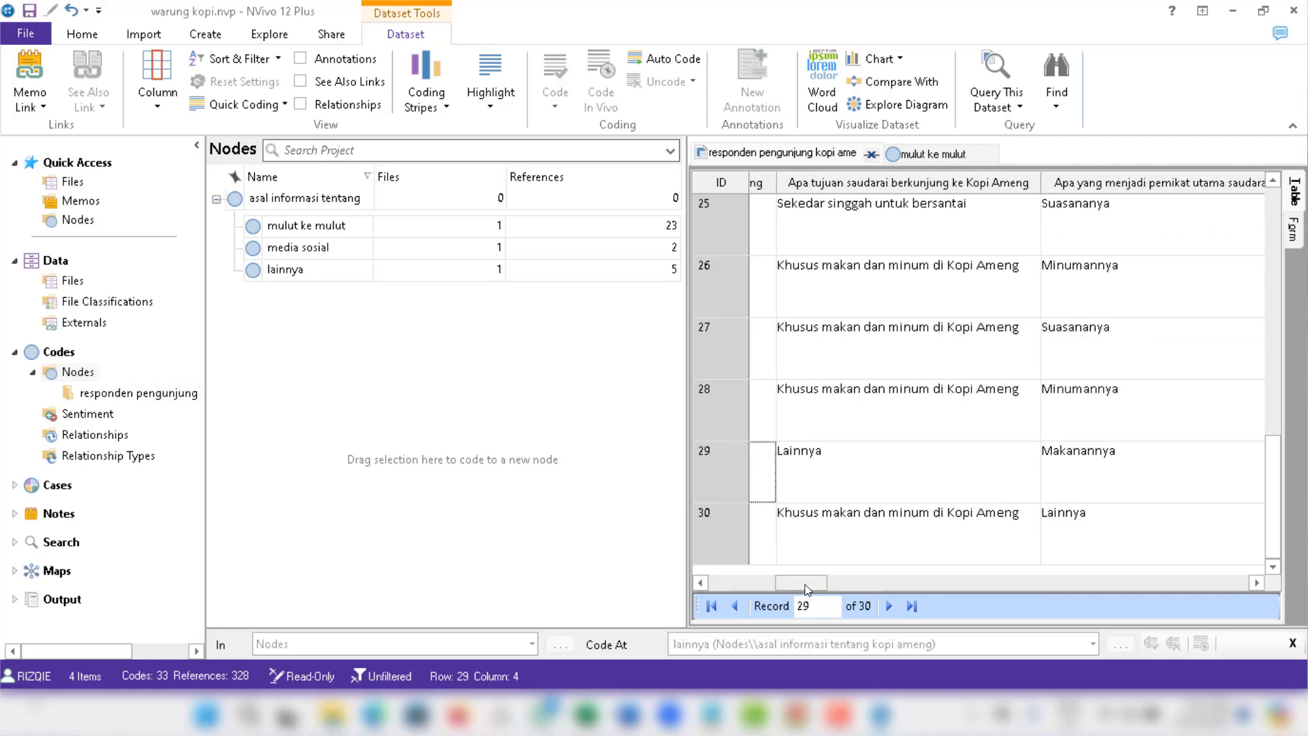
{"action": "right_click", "coordinate": [292, 315]}
{"action": "left_click", "coordinate": [321, 324]}
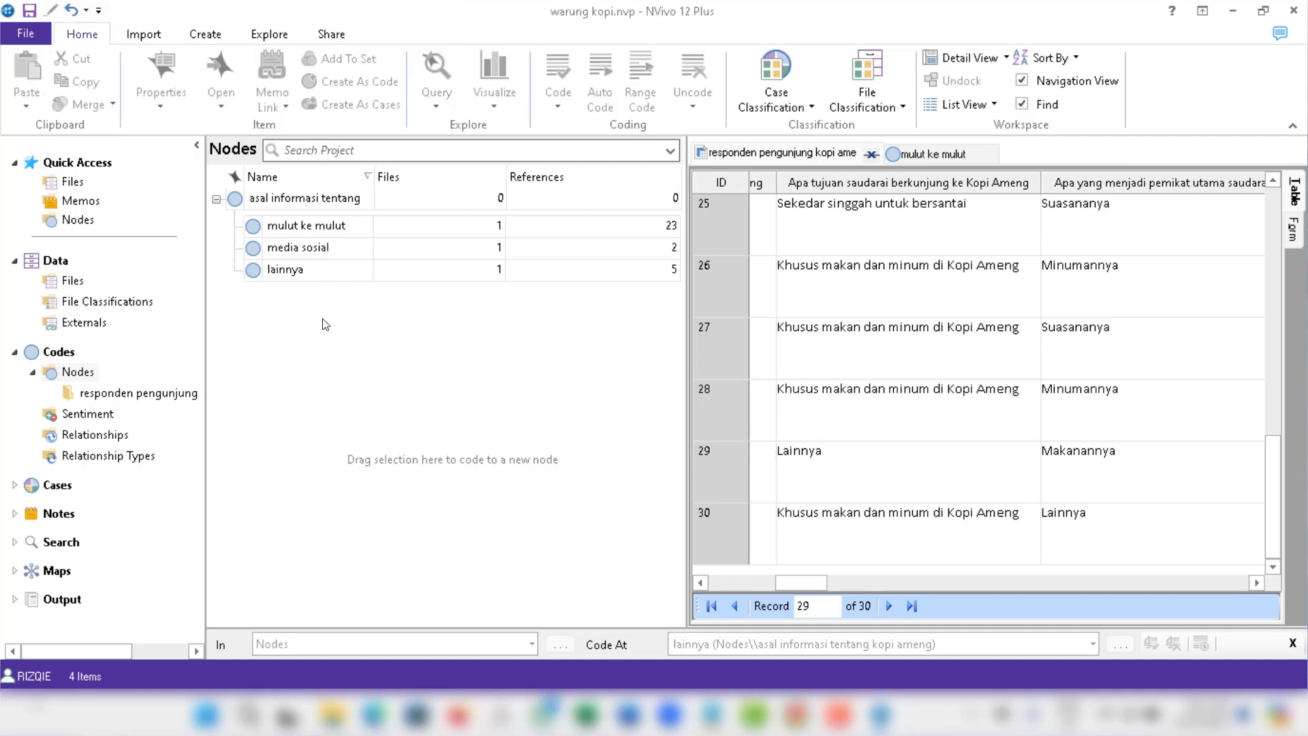
{"action": "type", "text": "Tujuanberkun"}
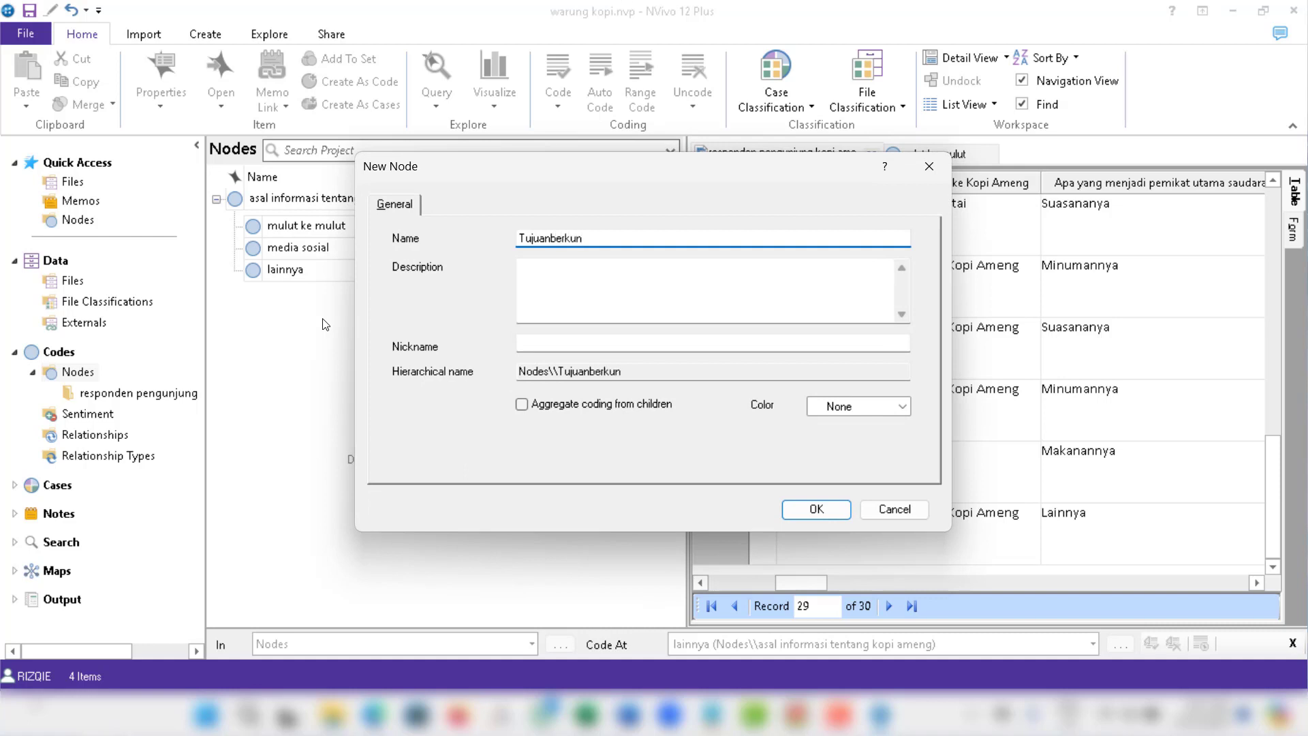
{"action": "key", "text": "BackSpace"}
{"action": "key", "text": "BackSpace"}
{"action": "key", "text": "BackSpace"}
{"action": "key", "text": "BackSpace"}
{"action": "key", "text": "BackSpace"}
{"action": "type", "text": "berkunjung ke kop"}
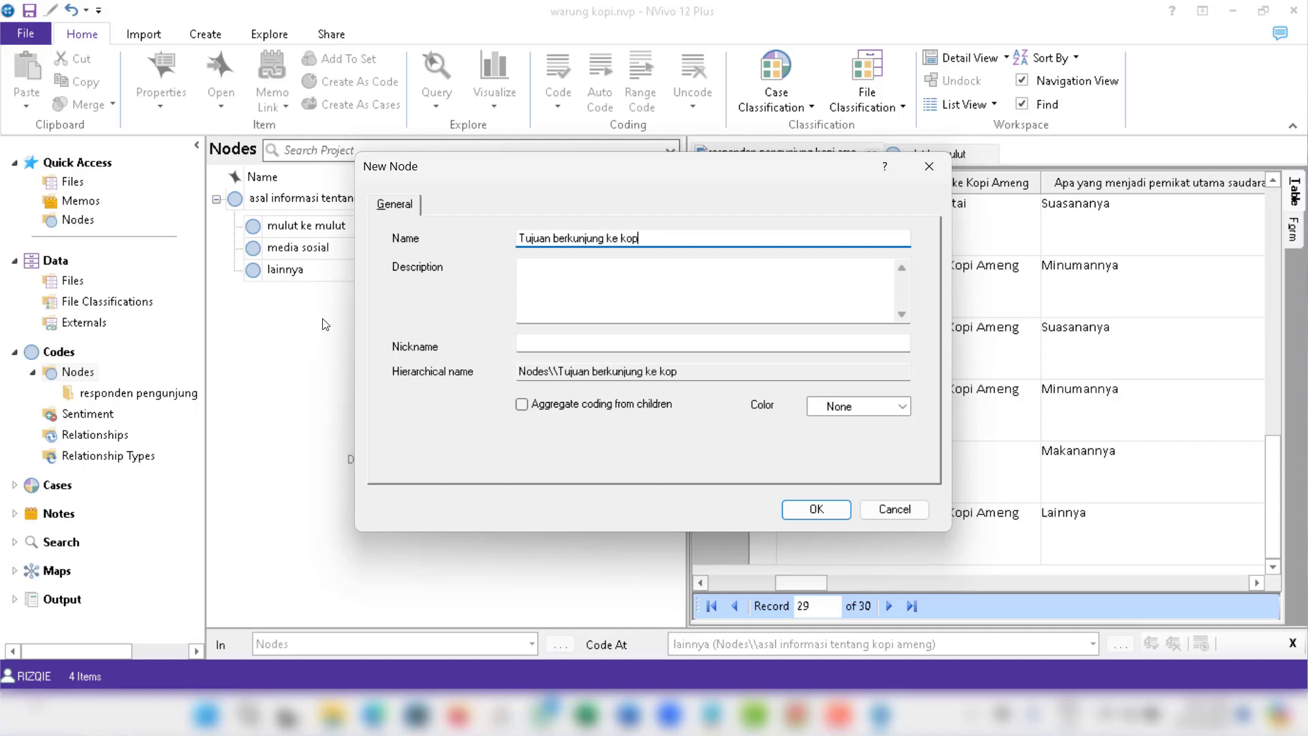
{"action": "type", "text": "i ameng"}
{"action": "left_click", "coordinate": [815, 509]}
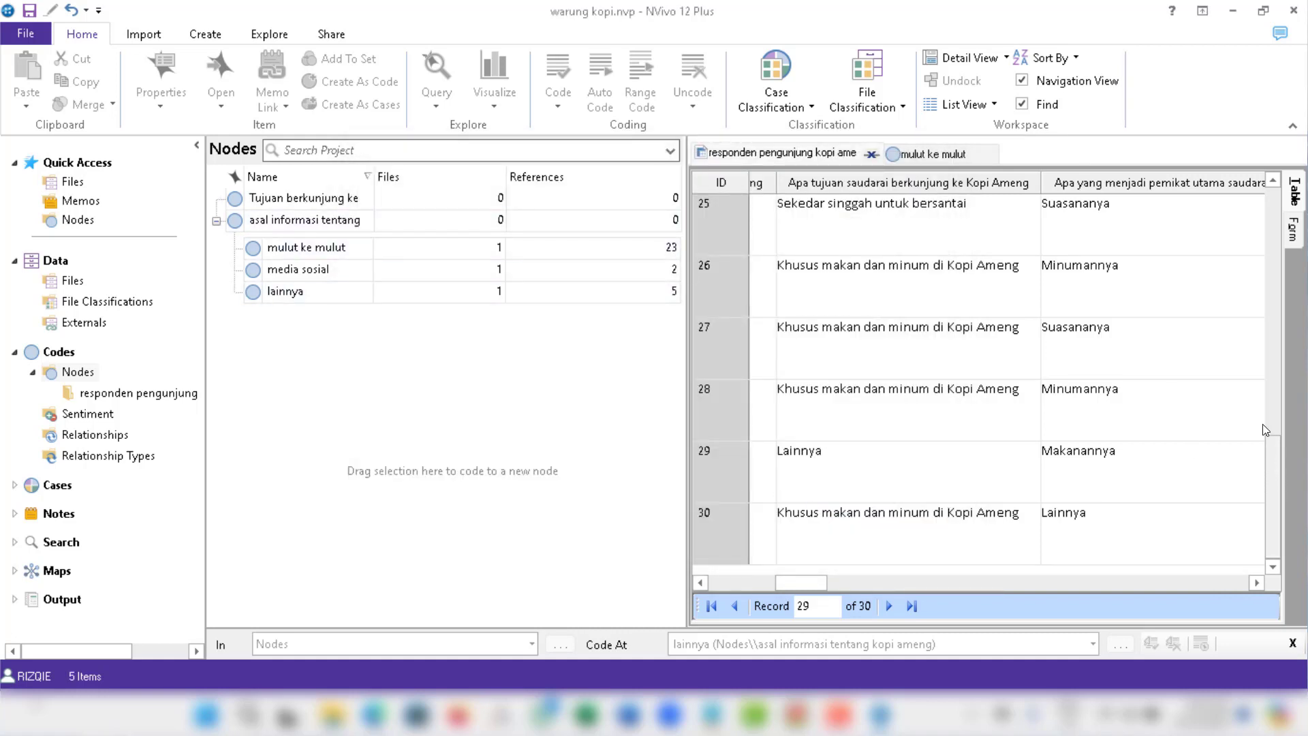
Return to the first records of the visit purpose column and start a new text search query.
{"action": "left_click_drag", "start_coordinate": [1265, 429], "coordinate": [914, 248]}
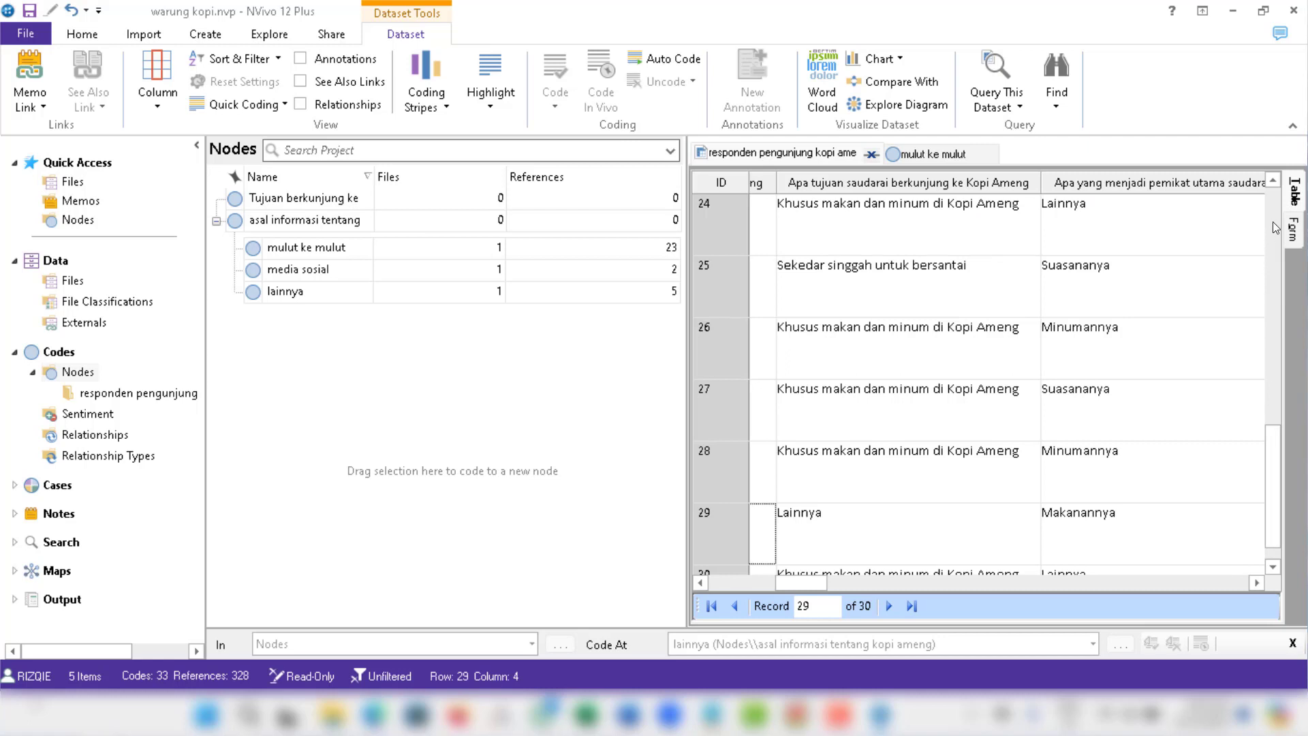
{"action": "scroll", "coordinate": [1272, 222], "scroll_direction": "up", "scroll_amount": 5}
{"action": "scroll", "coordinate": [1273, 222], "scroll_direction": "up", "scroll_amount": 2}
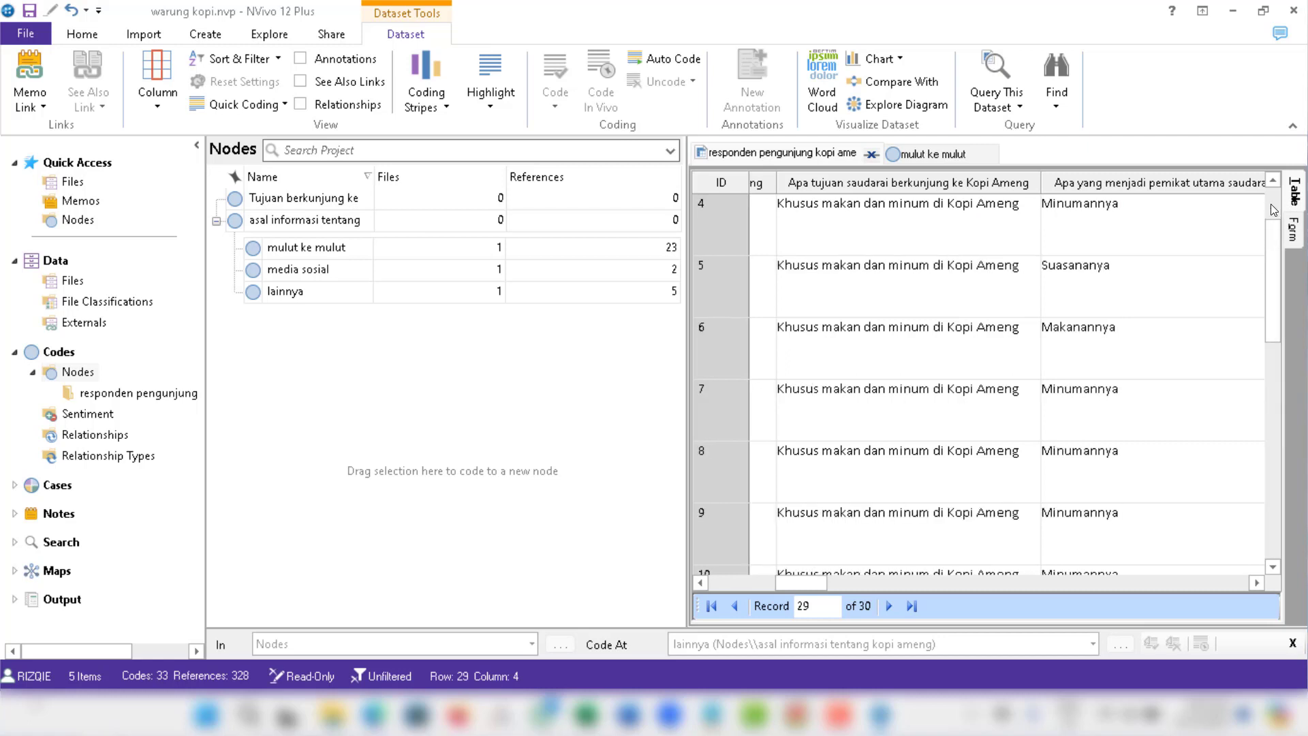
{"action": "scroll", "coordinate": [1270, 203], "scroll_direction": "up", "scroll_amount": 1}
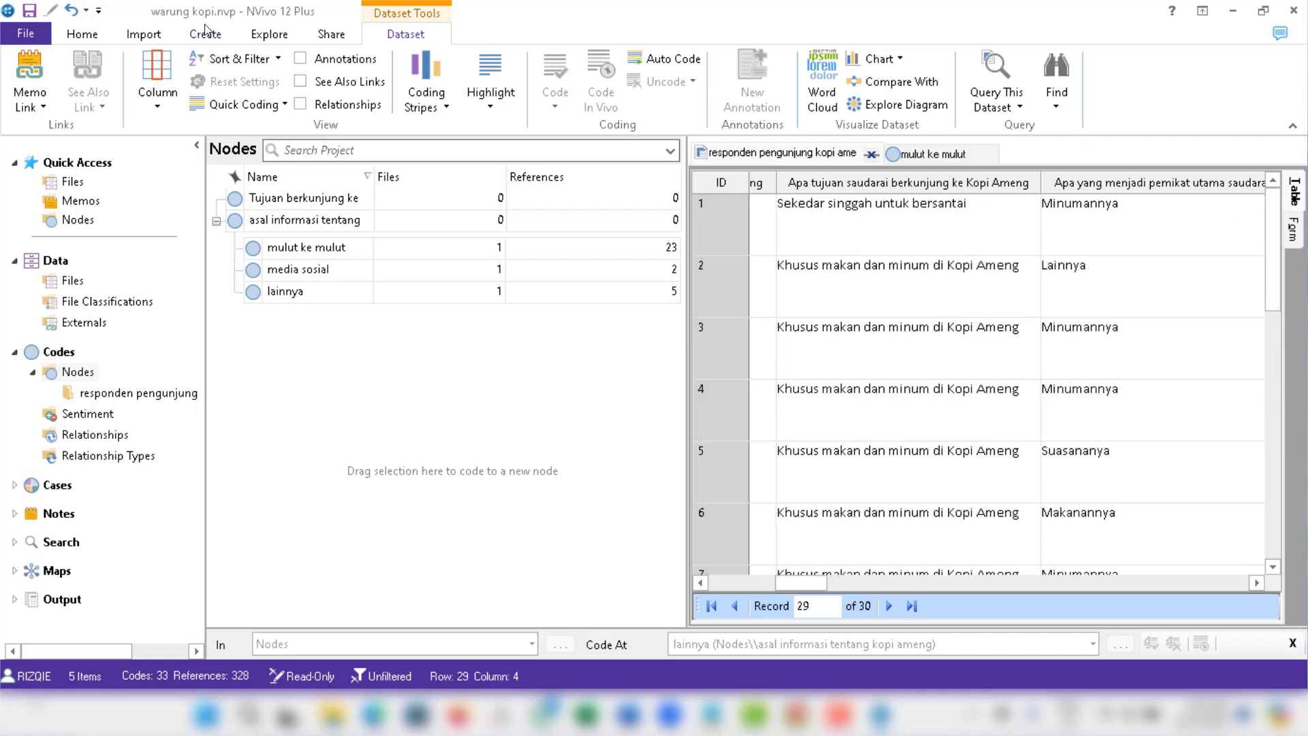
{"action": "left_click", "coordinate": [267, 34]}
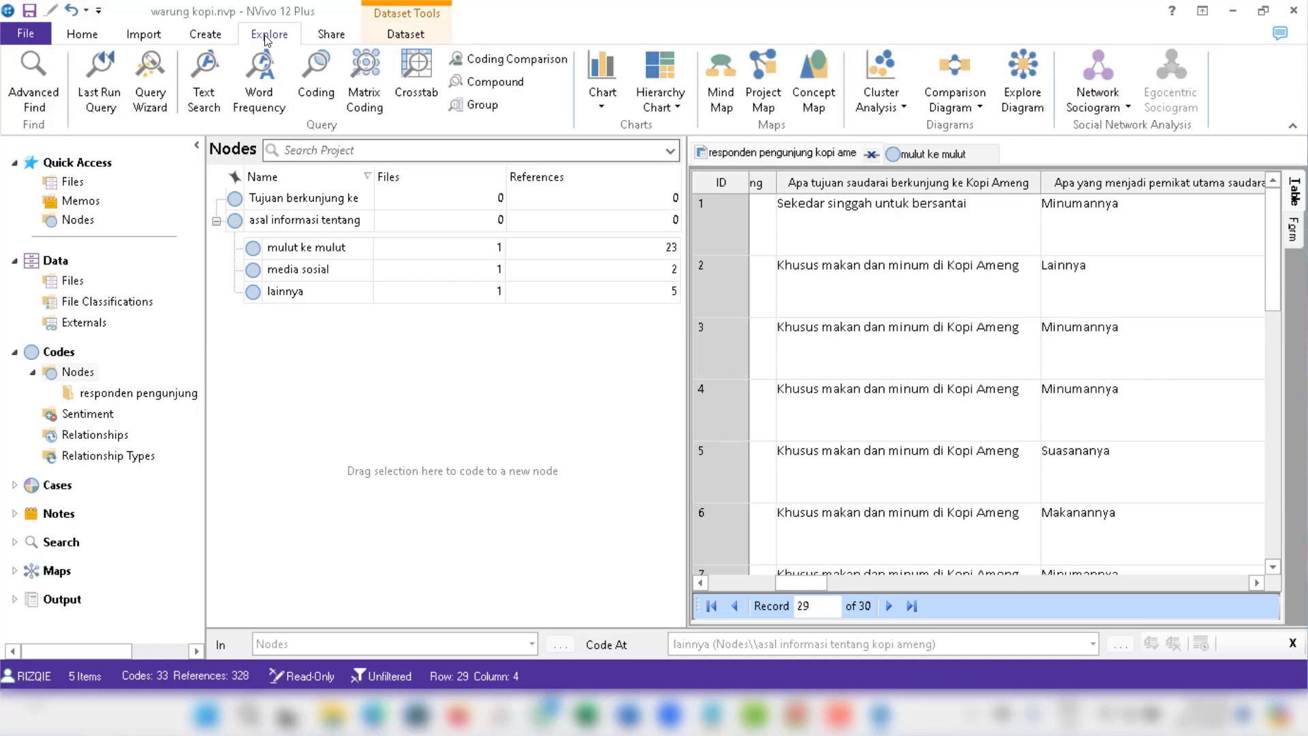
{"action": "left_click", "coordinate": [204, 78]}
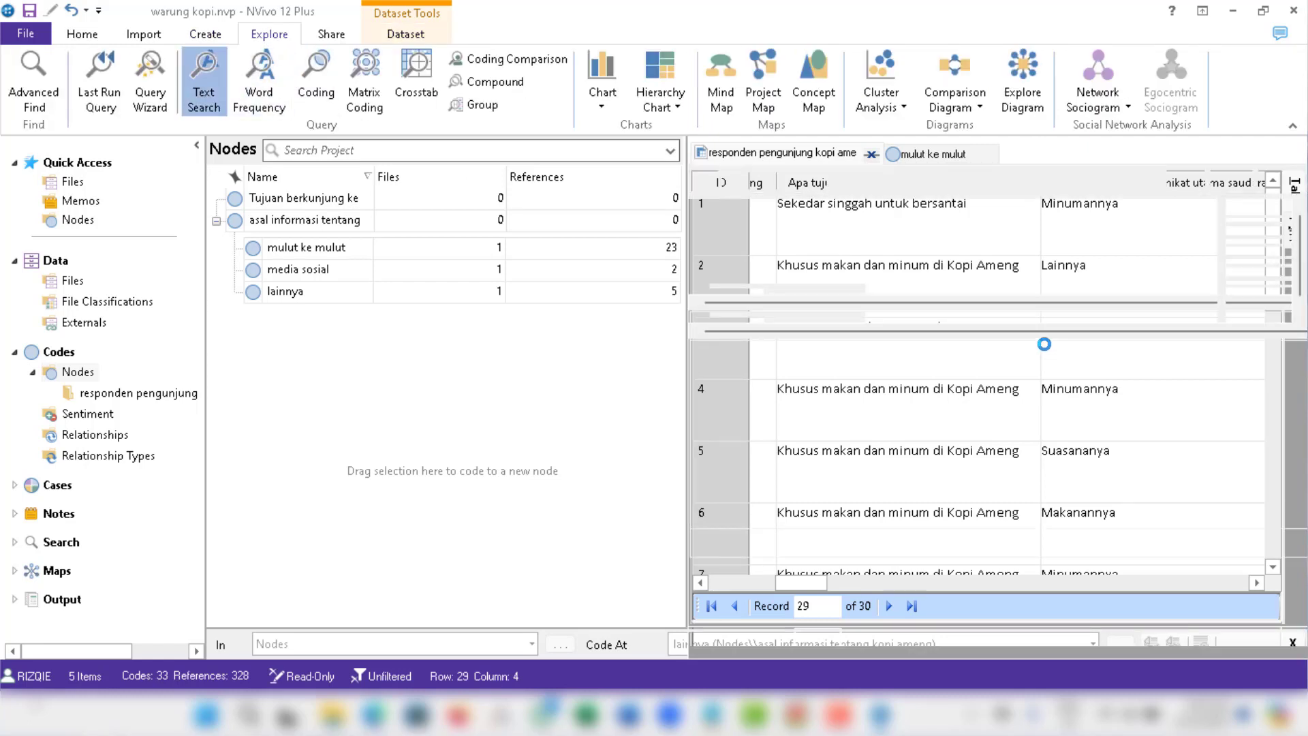
{"action": "left_click", "coordinate": [821, 278]}
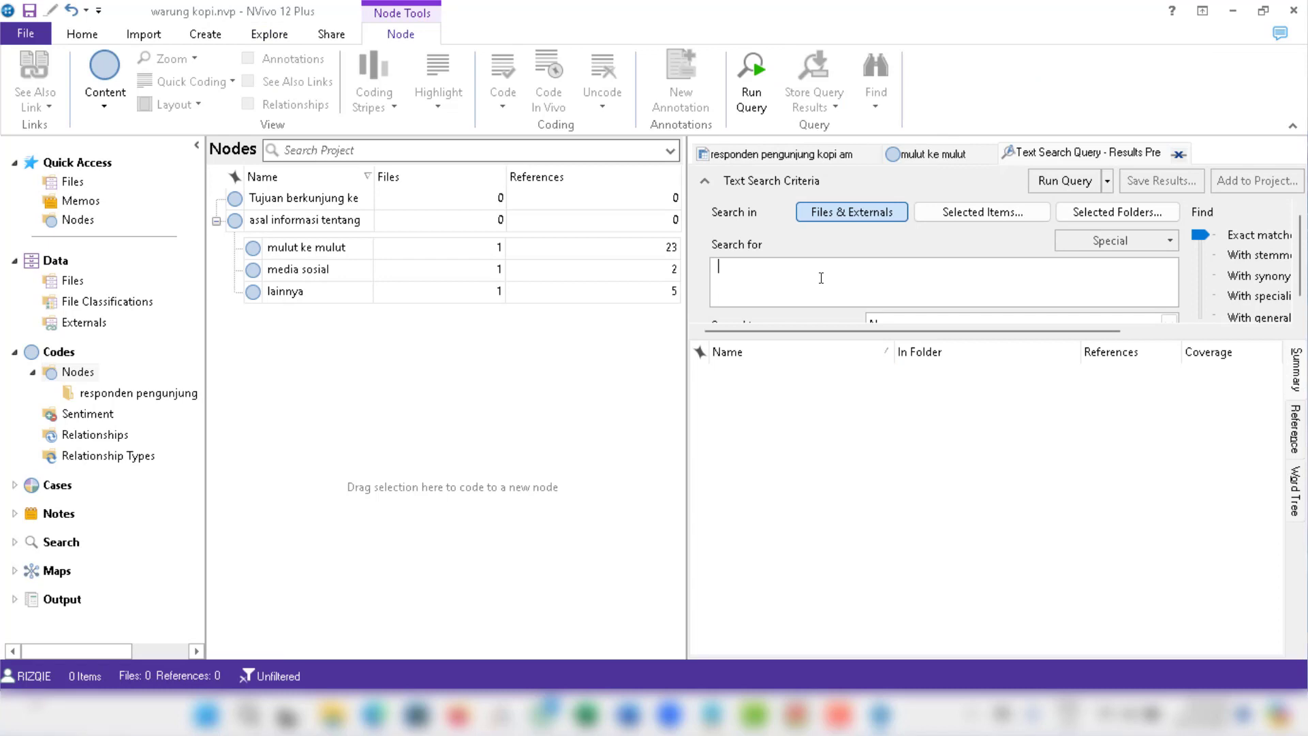
Copy record 2's visit purpose answer "Khusus makan dan minum di Kopi Ameng" from the respondent dataset.
{"action": "left_click", "coordinate": [752, 153]}
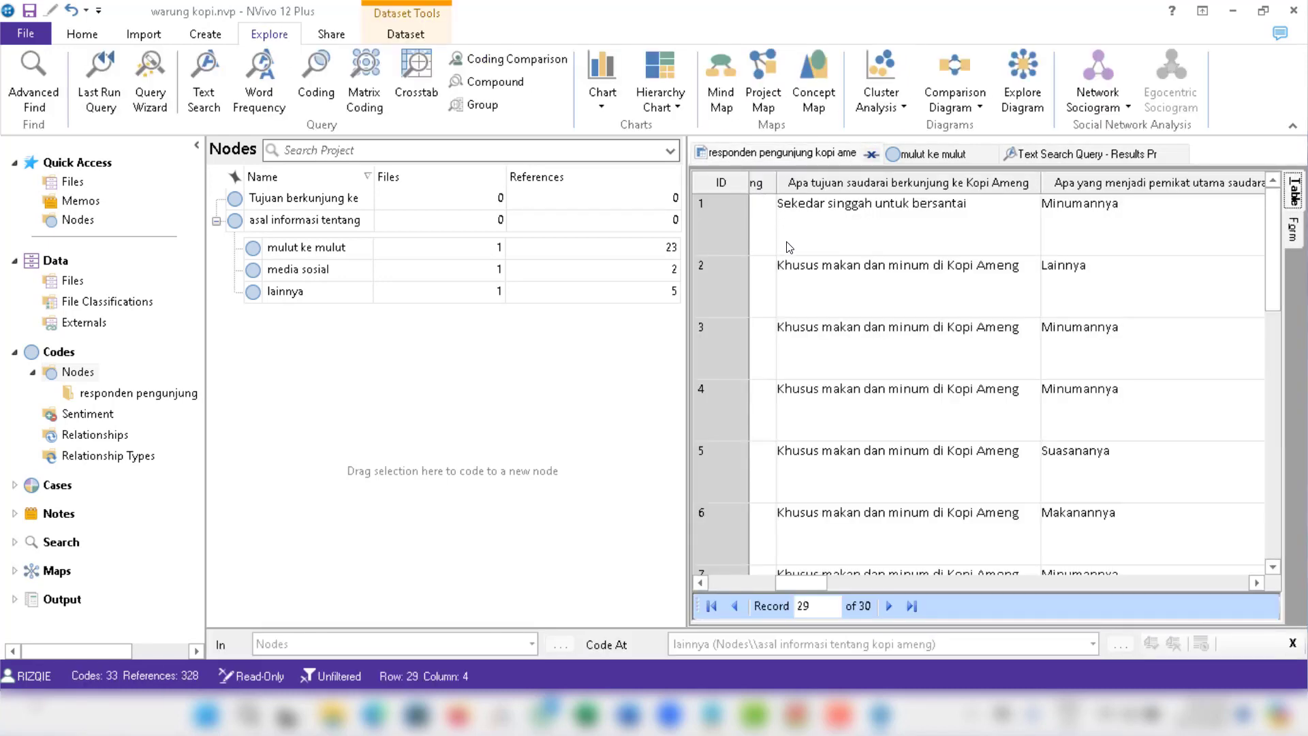
{"action": "left_click", "coordinate": [779, 266]}
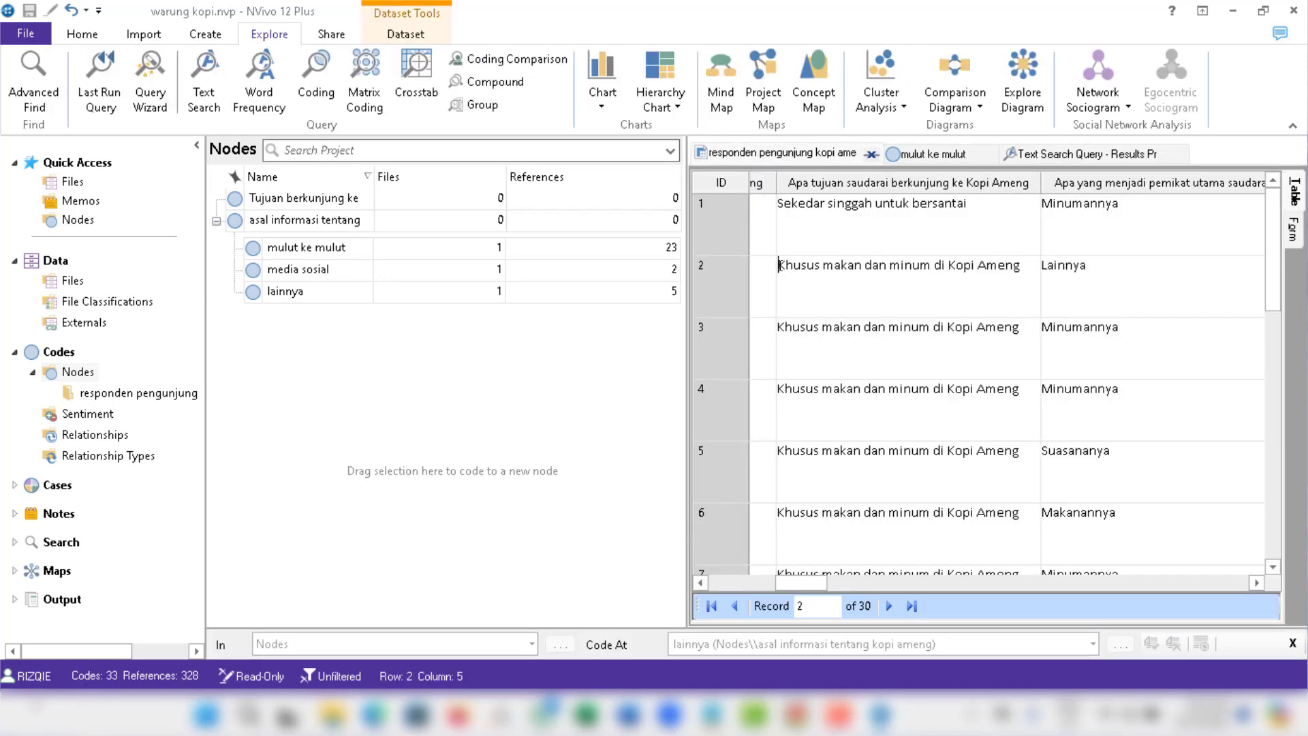
{"action": "left_click_drag", "start_coordinate": [779, 266], "coordinate": [1028, 268]}
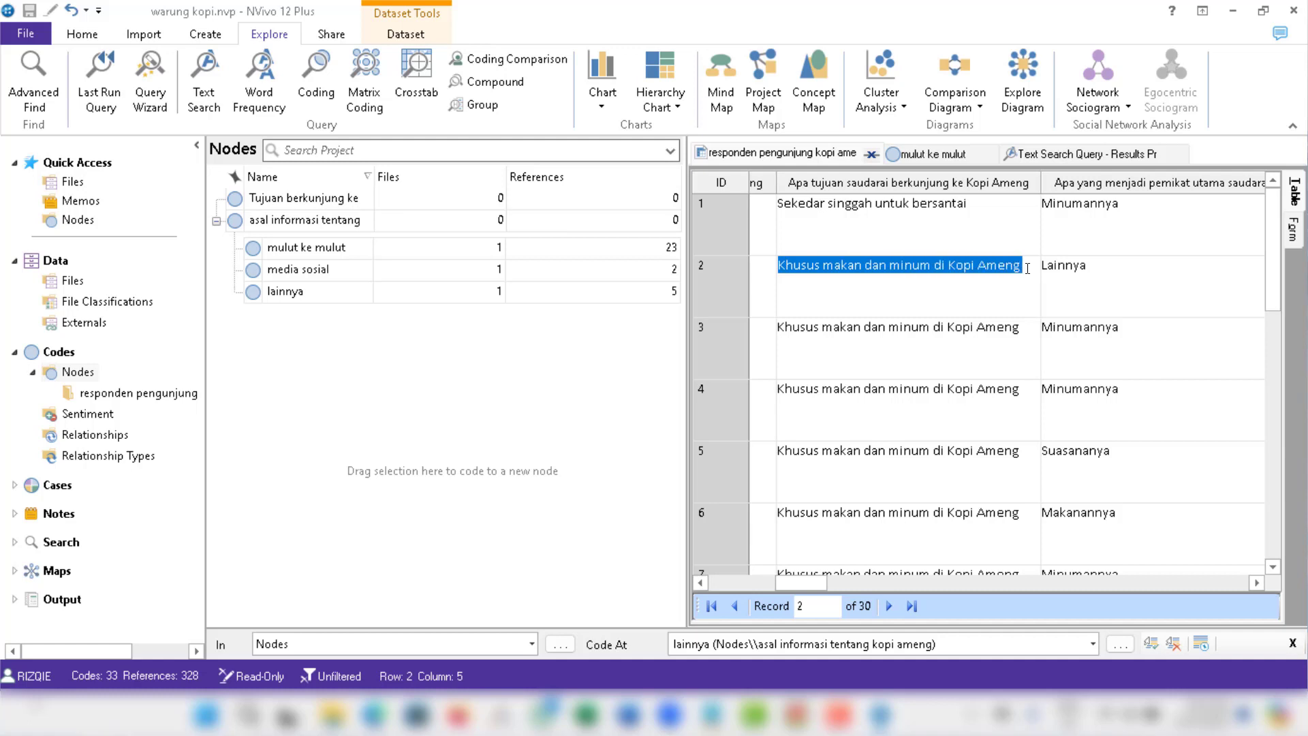
{"action": "right_click", "coordinate": [899, 264]}
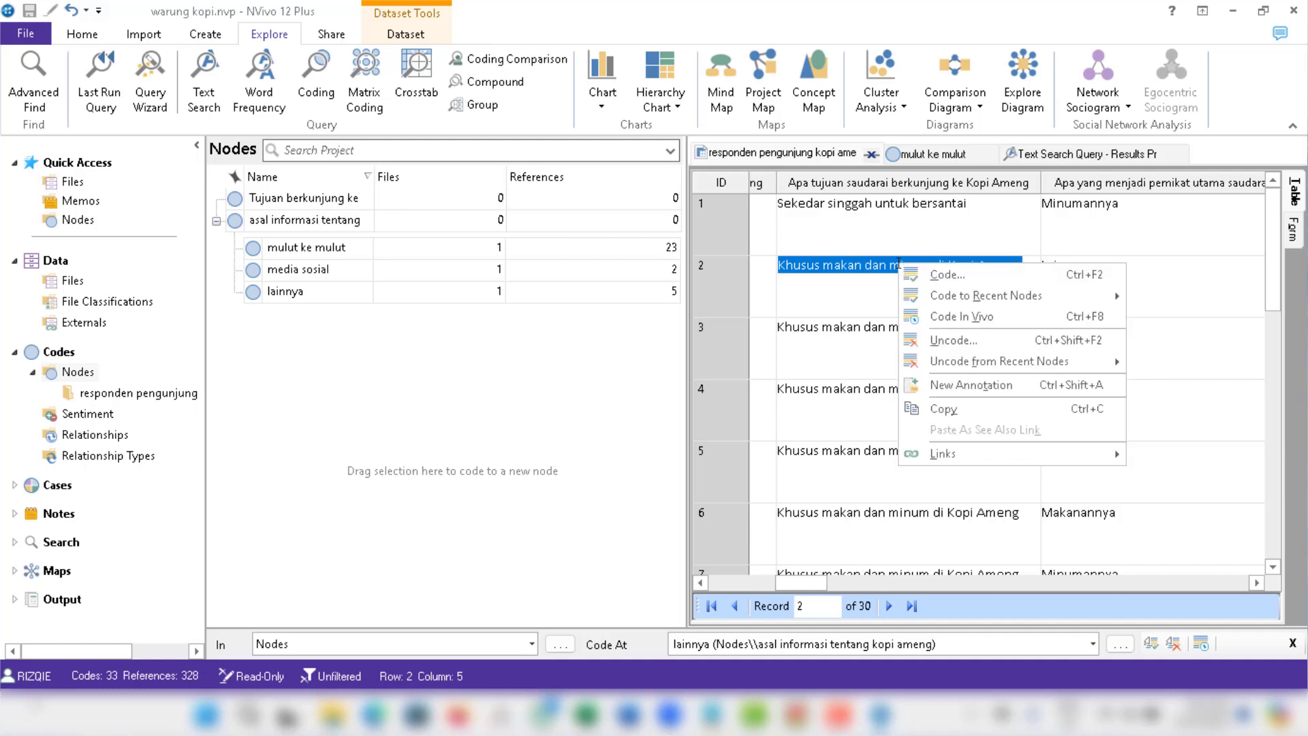
{"action": "left_click", "coordinate": [944, 408]}
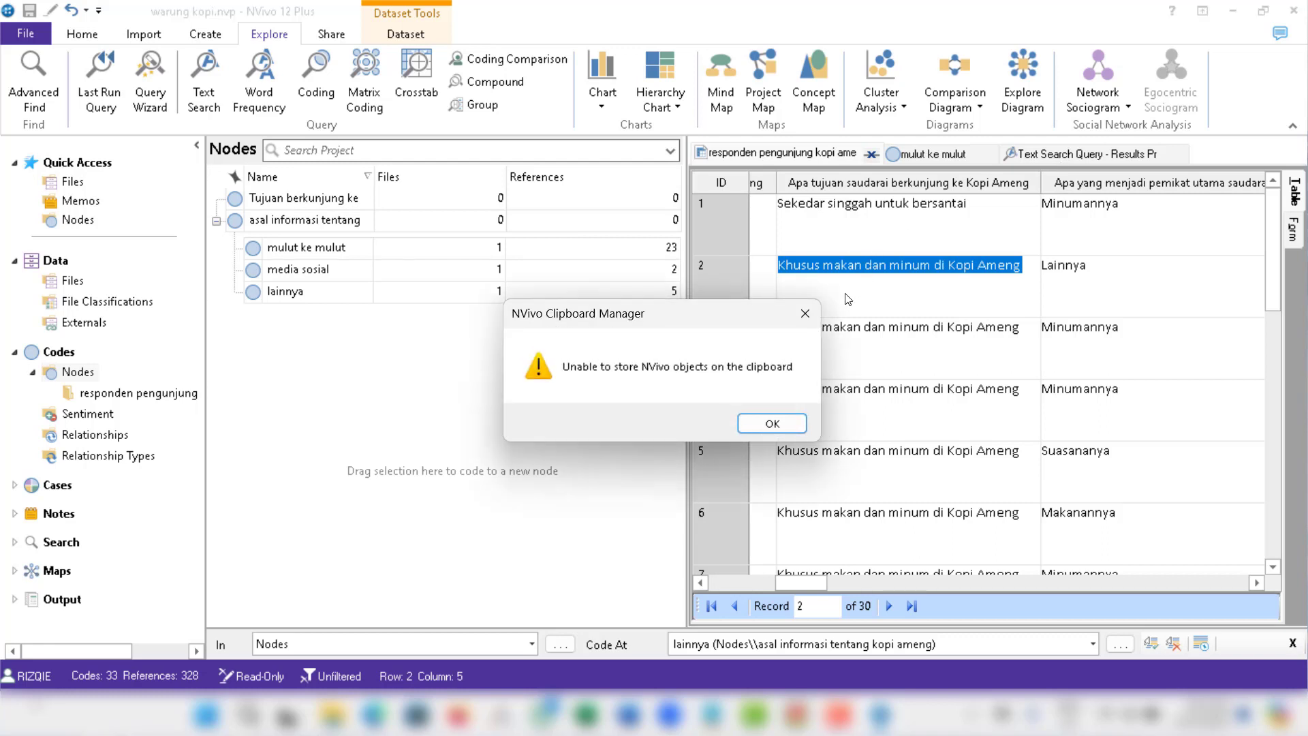
{"action": "left_click", "coordinate": [813, 312]}
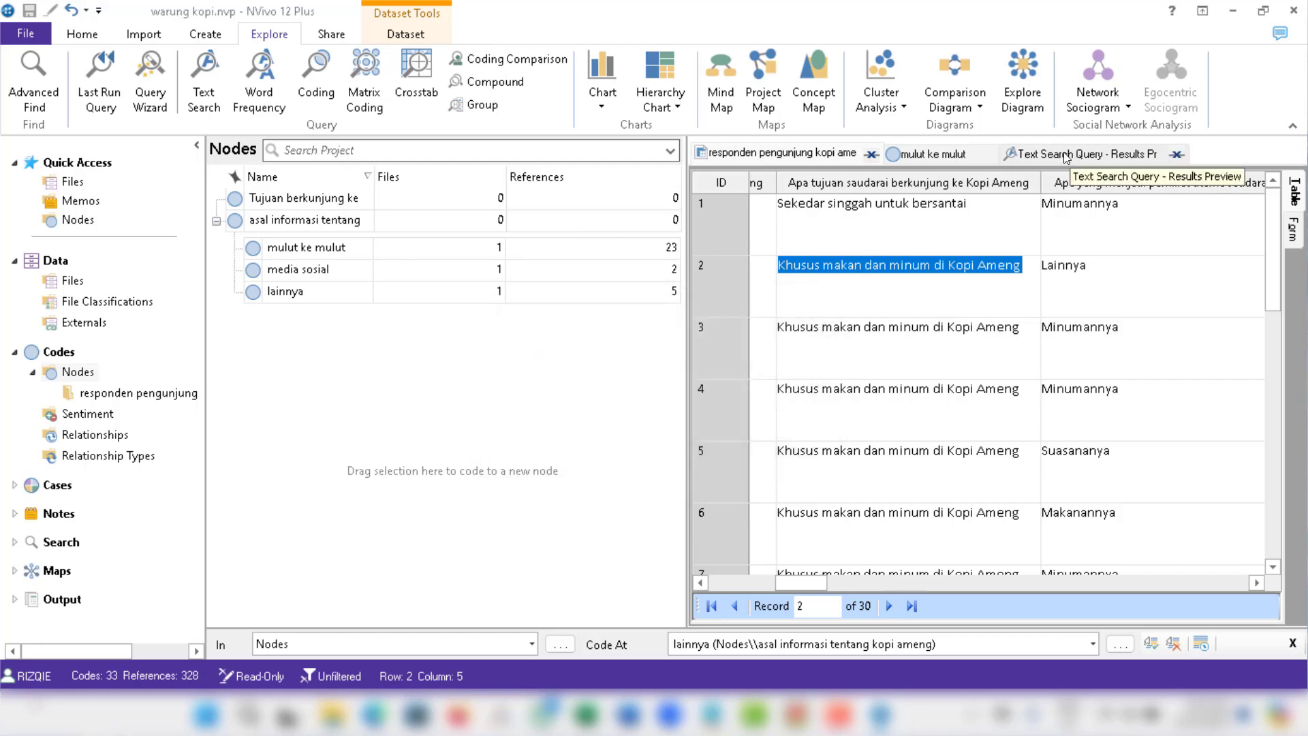
Run the text search query for the exact phrase "Khusus makan dan minum di Kopi Ameng", enclosed in quotation marks.
{"action": "left_click", "coordinate": [1066, 155]}
{"action": "left_click", "coordinate": [755, 264]}
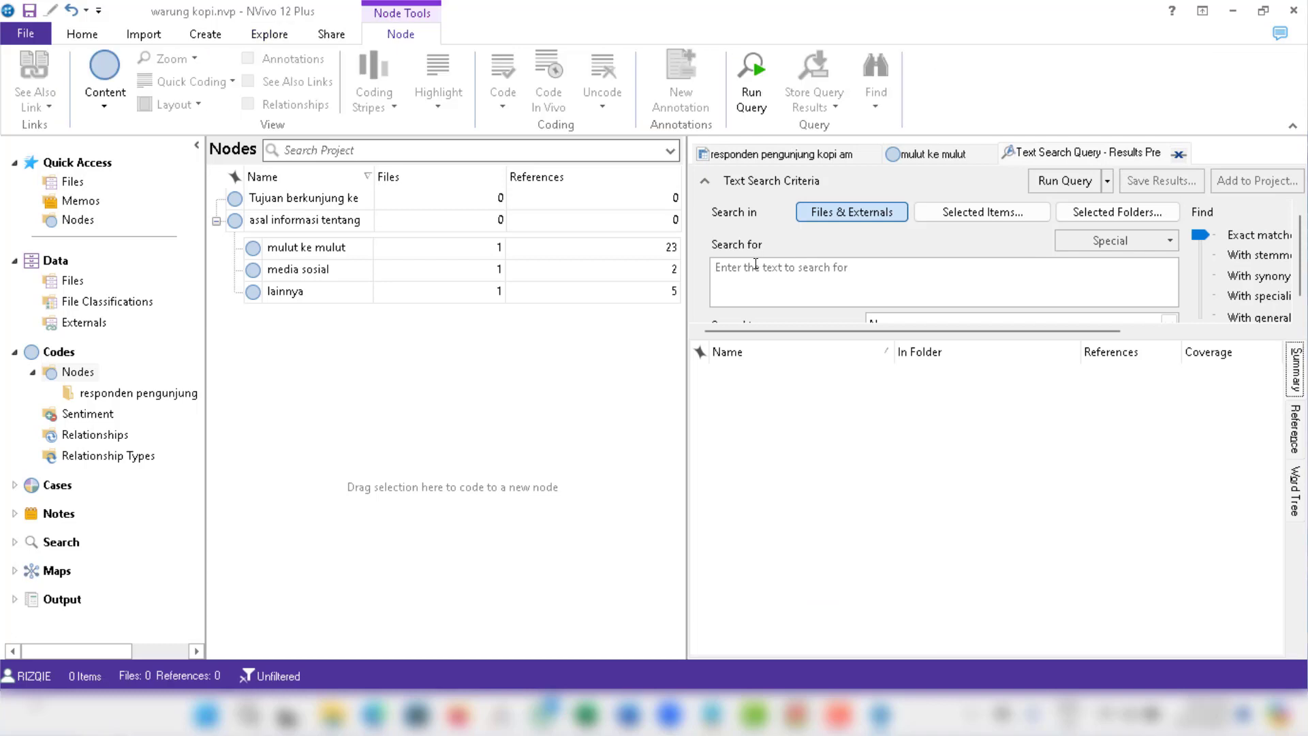
{"action": "right_click", "coordinate": [755, 264]}
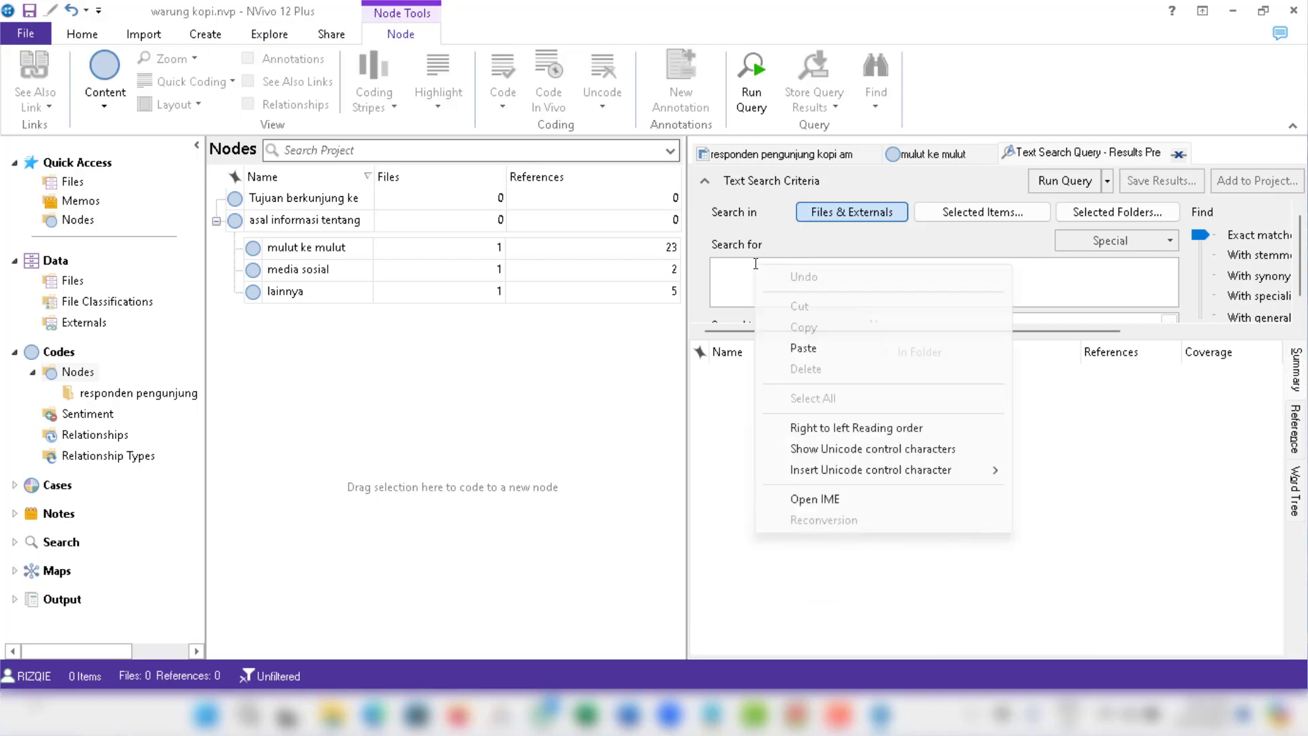
{"action": "left_click", "coordinate": [825, 347]}
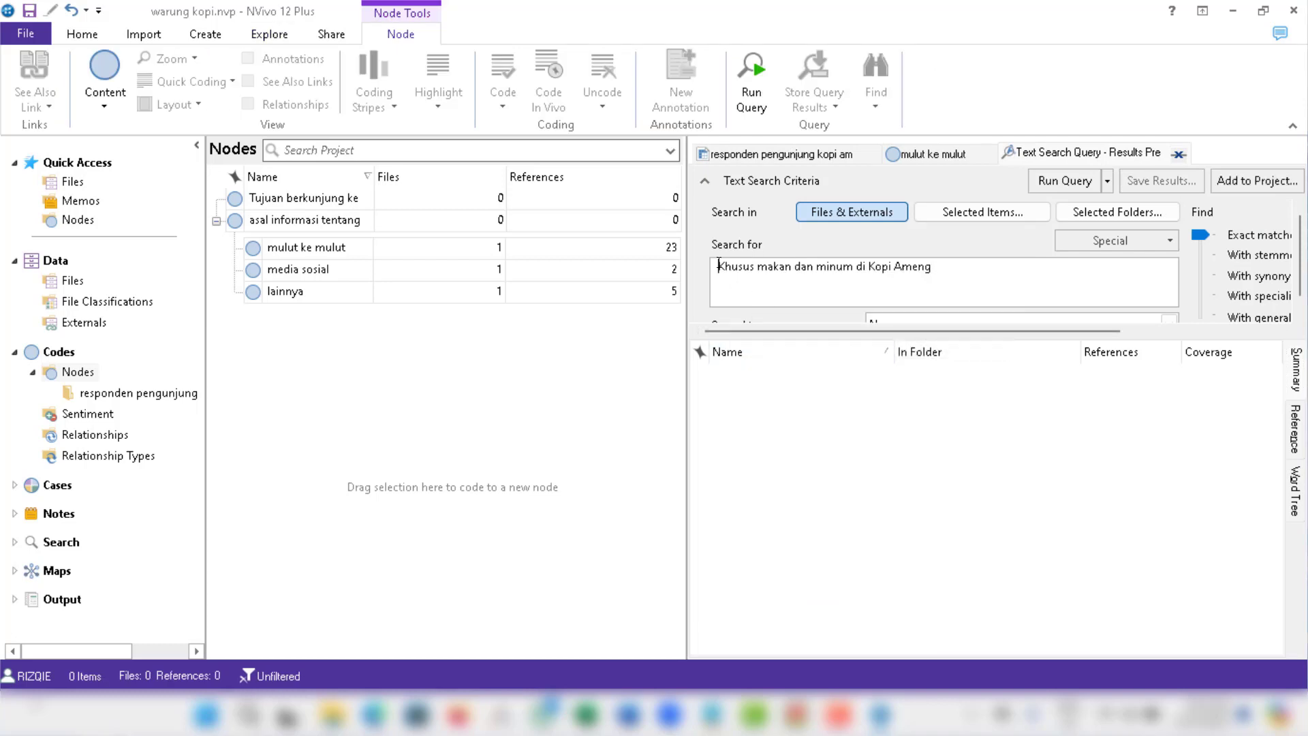
{"action": "left_click", "coordinate": [719, 265]}
{"action": "type", "text": "\""}
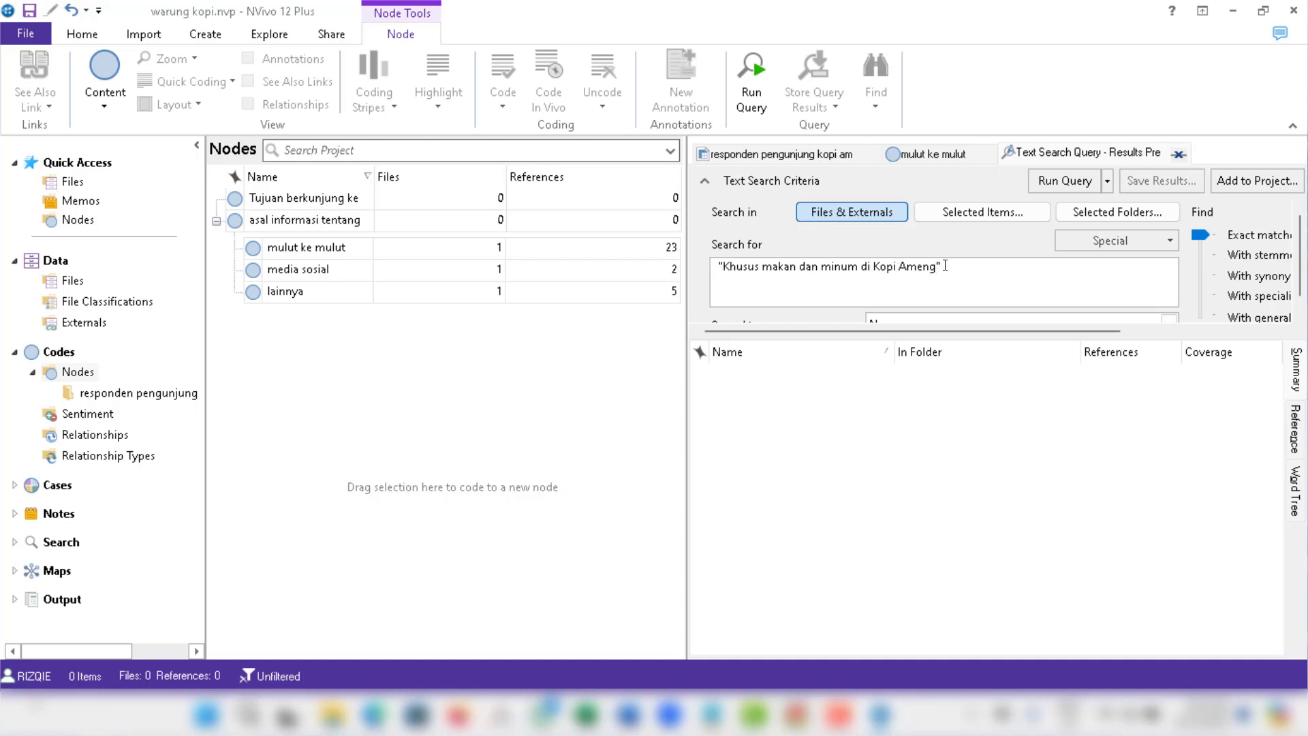
{"action": "left_click", "coordinate": [1049, 186]}
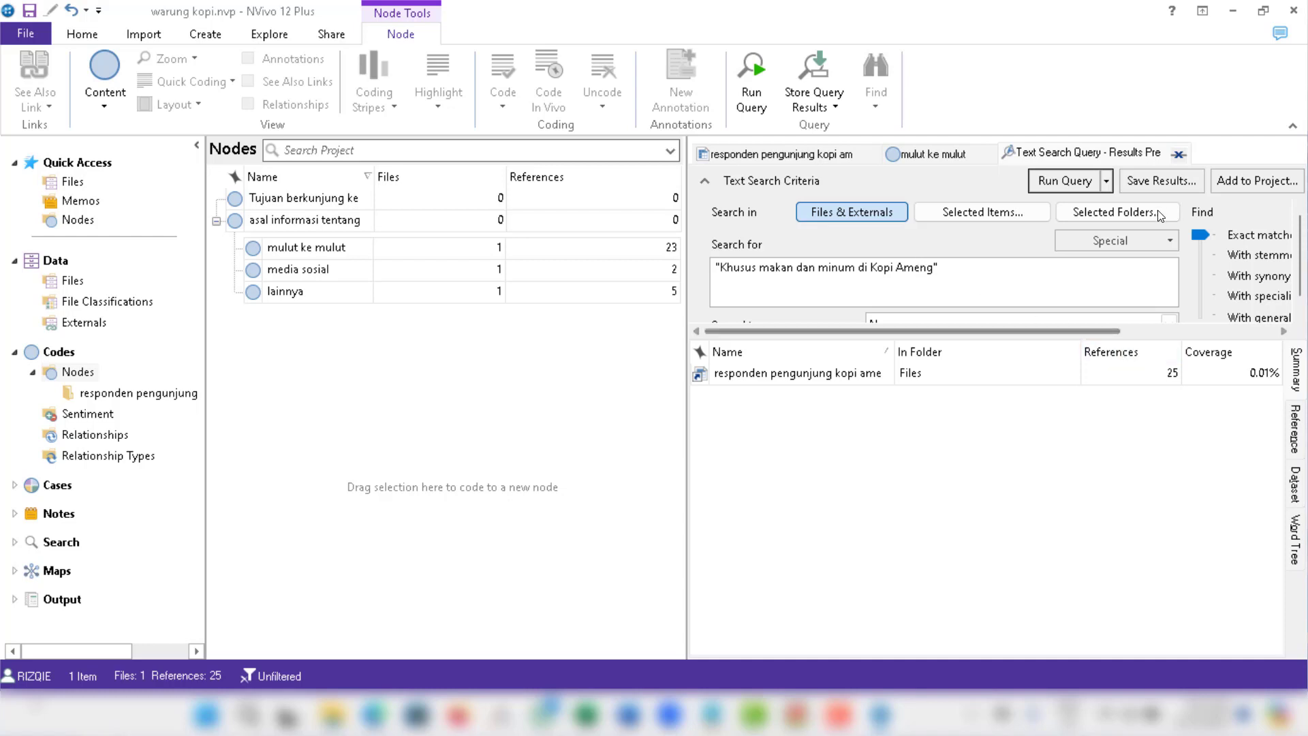
Save the query results as a new node named "makan dan minum" under "Tujuan berkunjung ke kopi ameng" and expand that parent node.
{"action": "left_click", "coordinate": [1156, 183]}
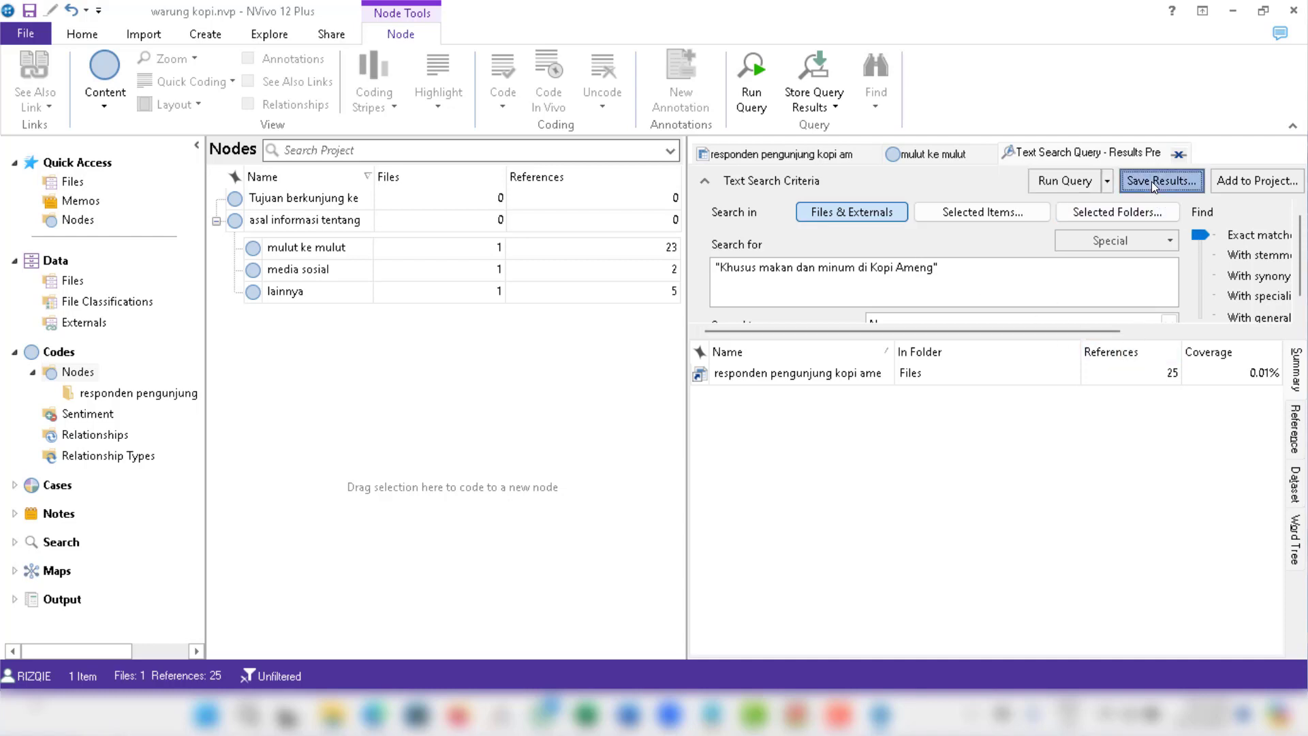
{"action": "left_click", "coordinate": [820, 305]}
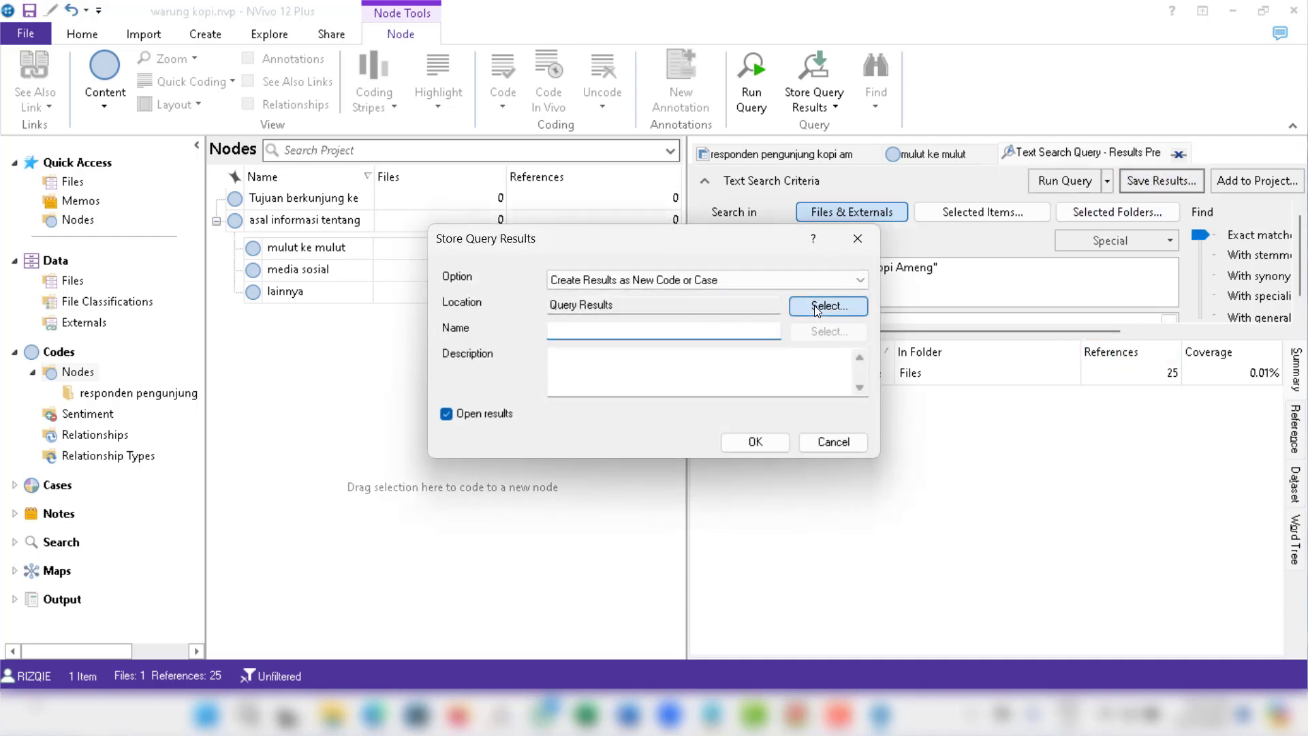
{"action": "left_click", "coordinate": [501, 190]}
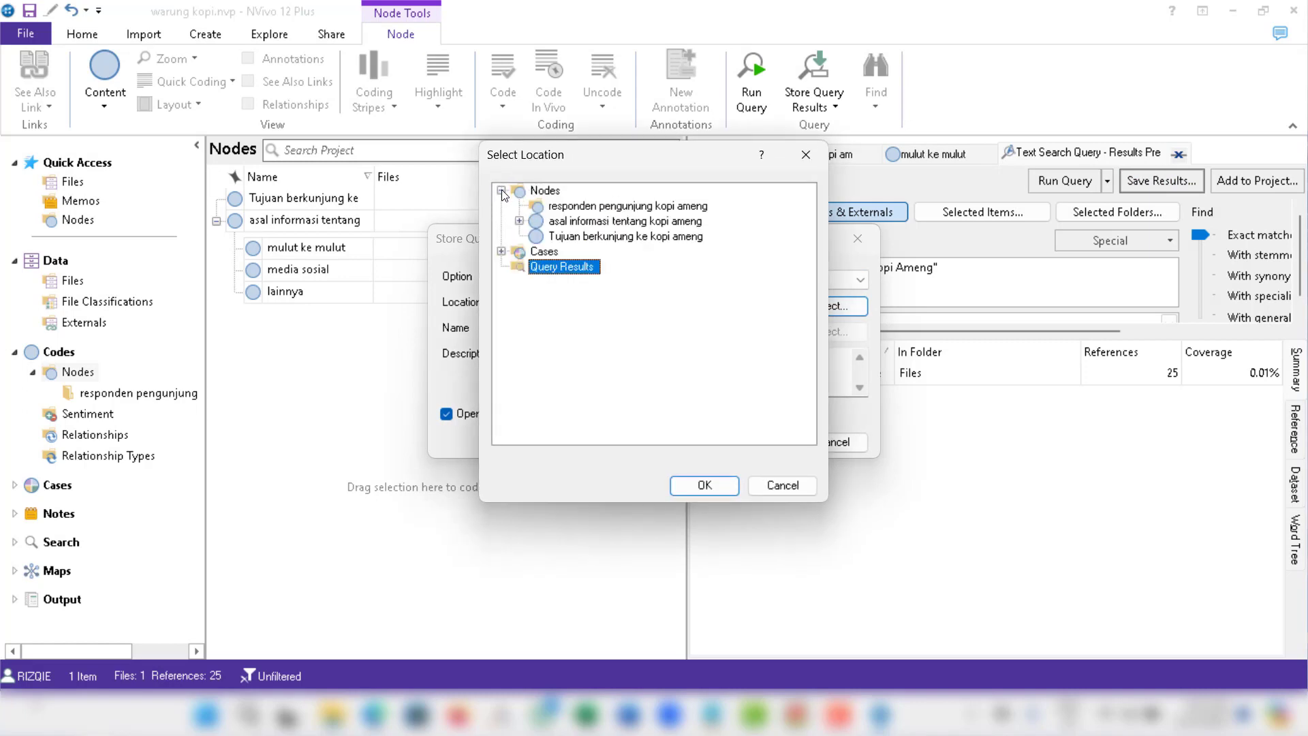
{"action": "left_click", "coordinate": [620, 239]}
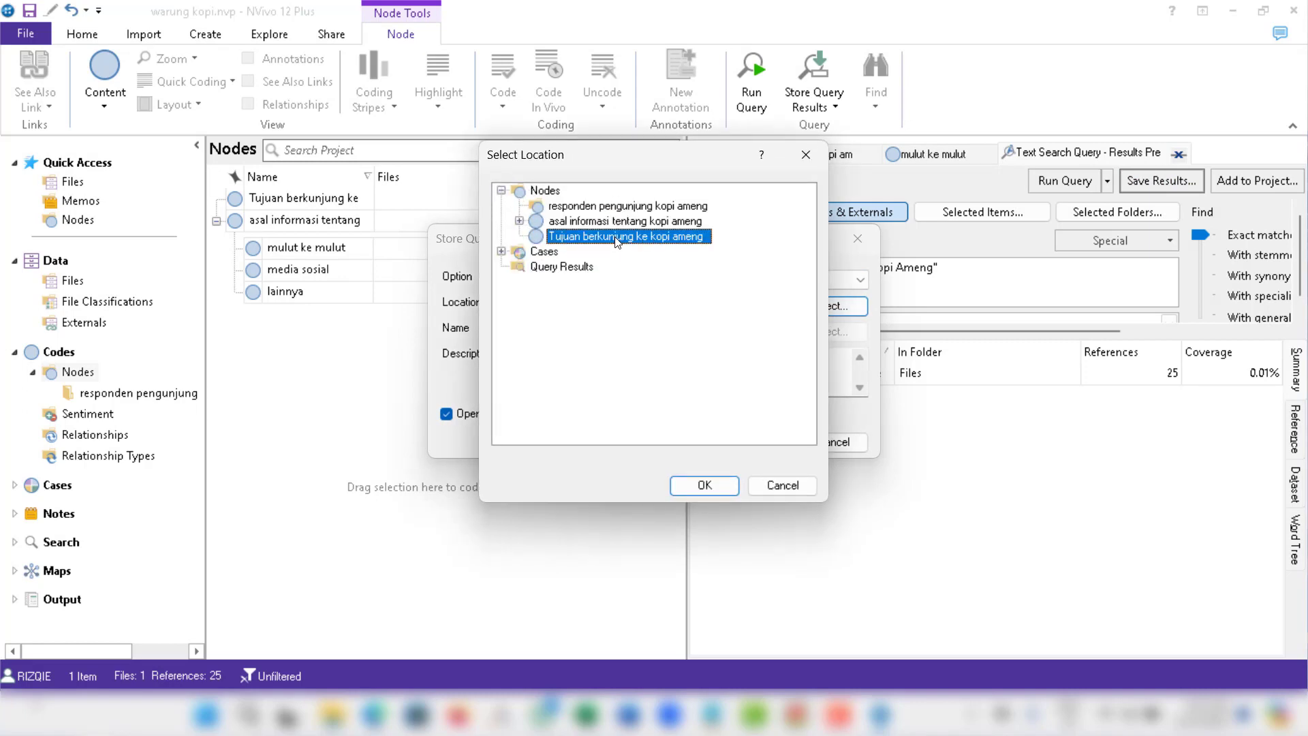
{"action": "left_click", "coordinate": [705, 485]}
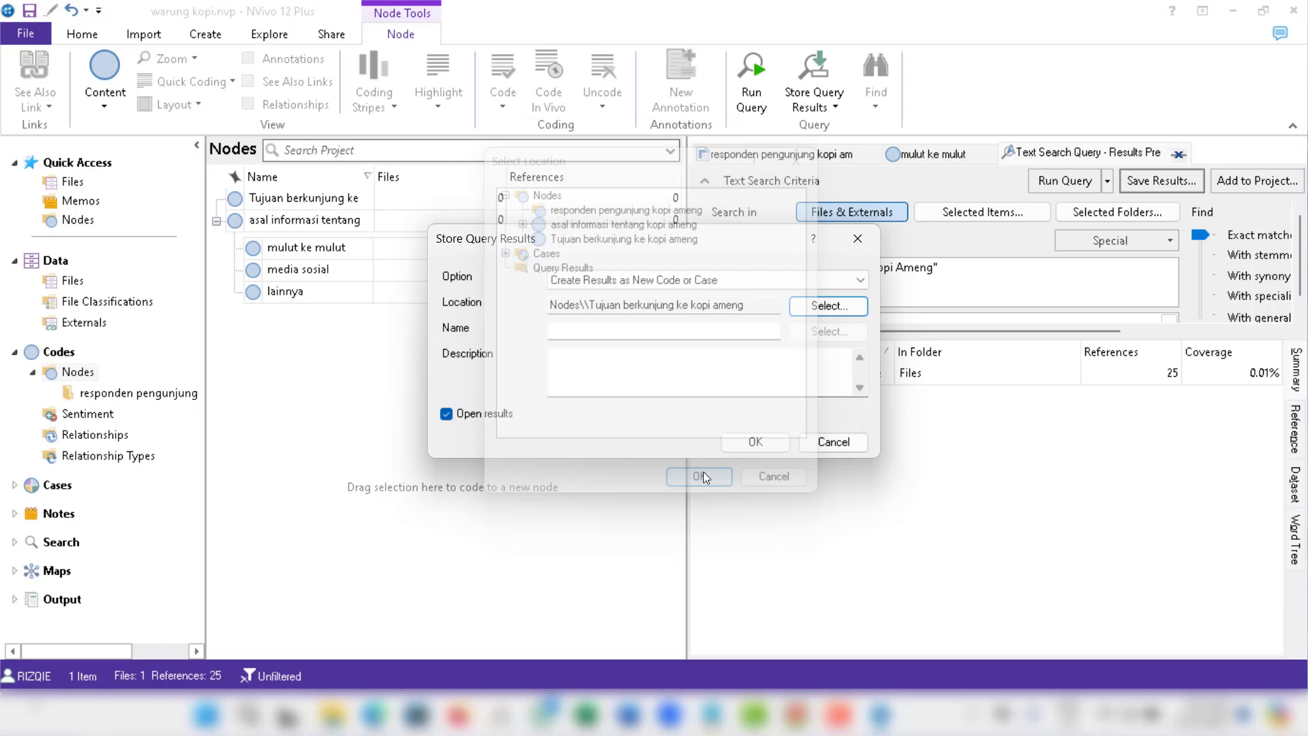
{"action": "left_click", "coordinate": [604, 330]}
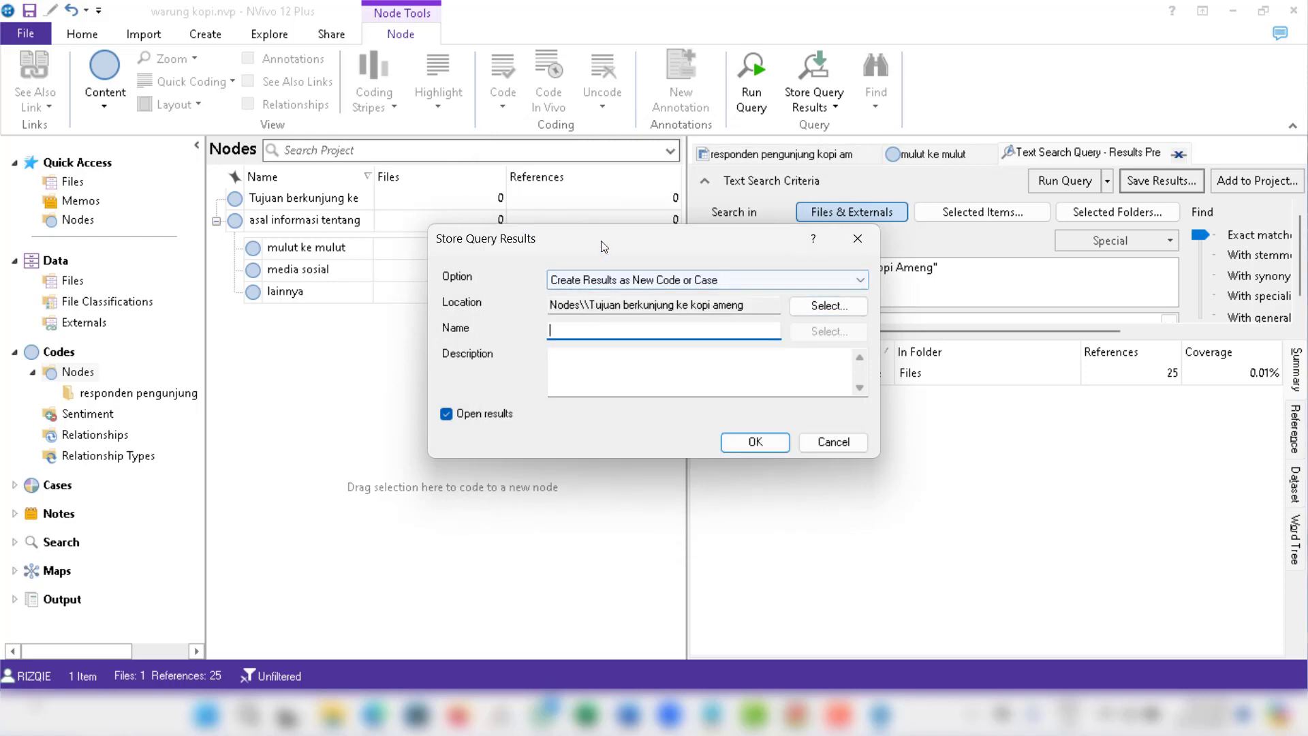
{"action": "left_click_drag", "start_coordinate": [598, 240], "coordinate": [481, 295]}
{"action": "type", "text": "m"}
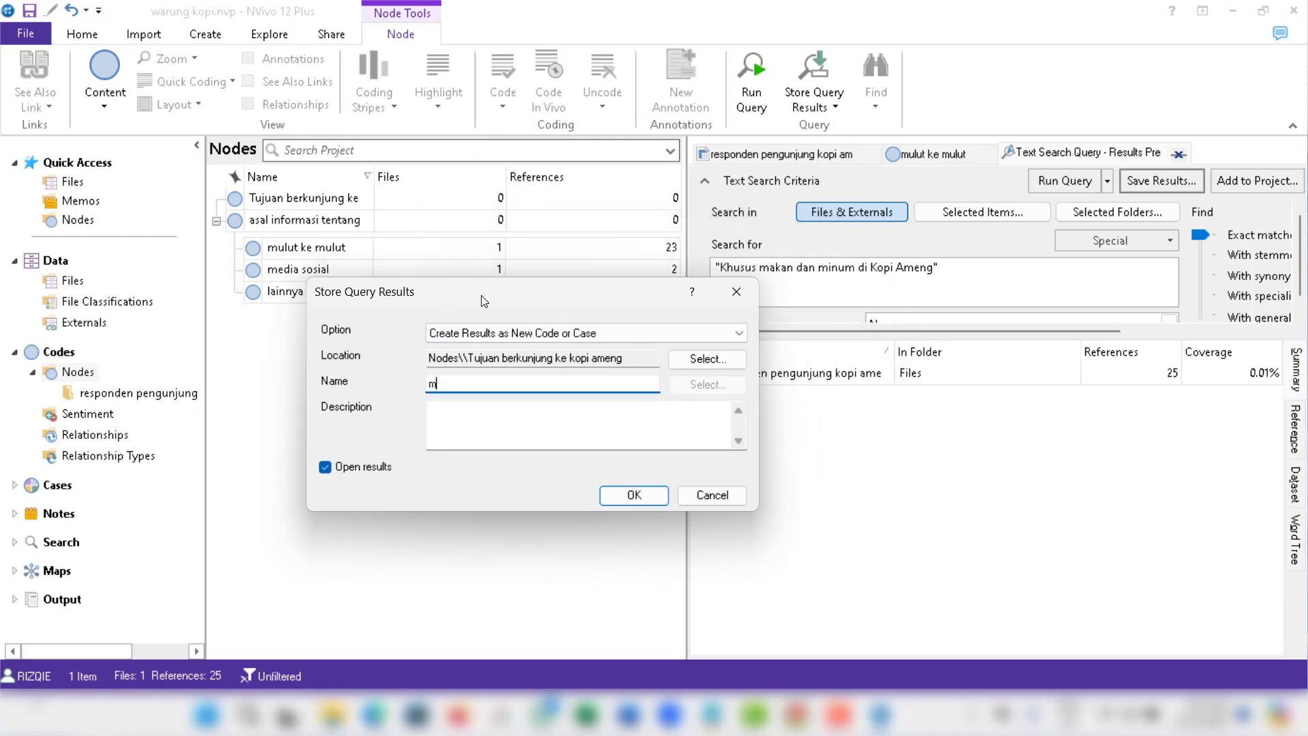
{"action": "type", "text": "akan dan minum"}
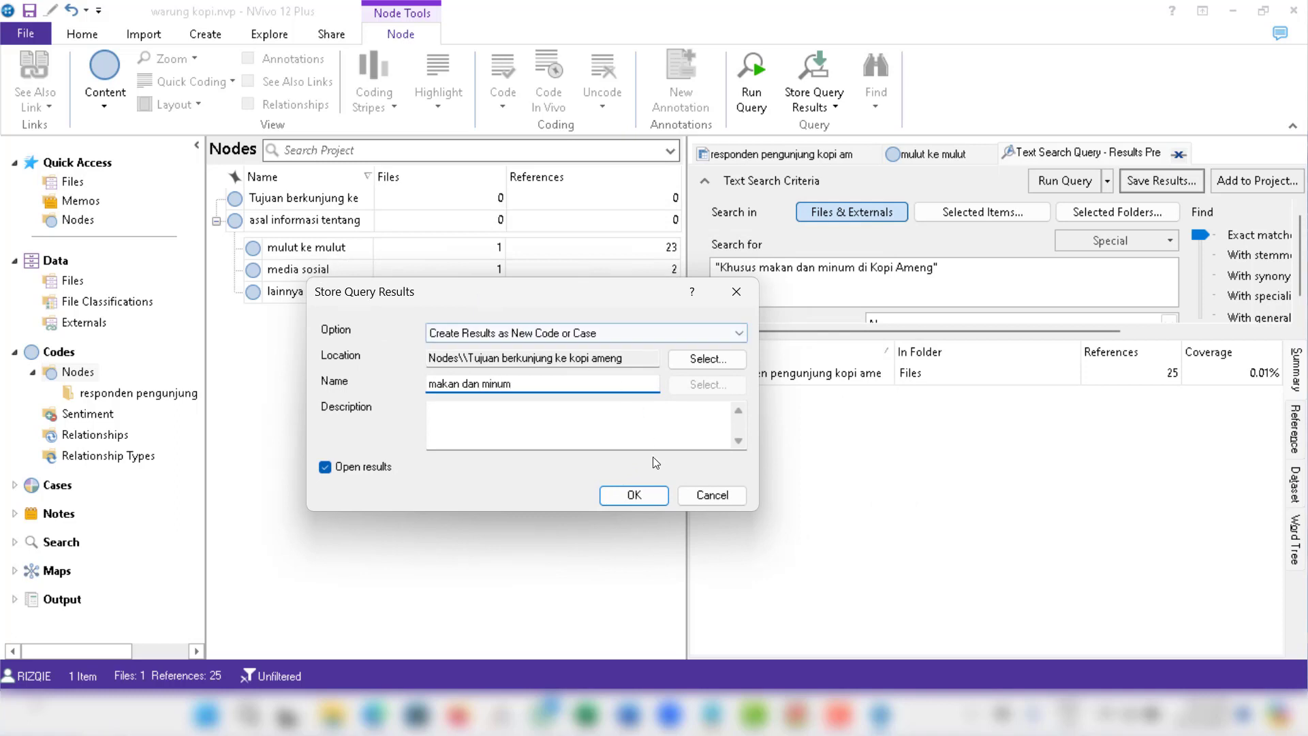
{"action": "left_click", "coordinate": [655, 495]}
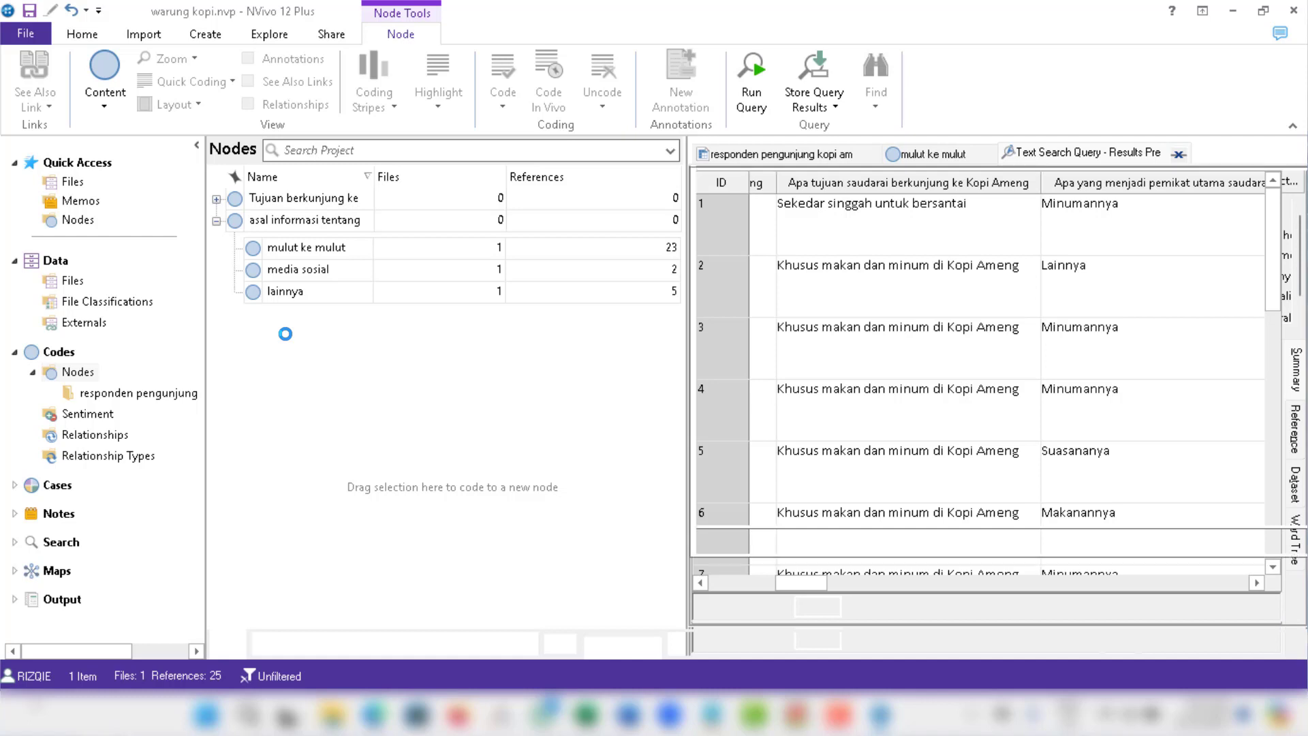
{"action": "left_click", "coordinate": [217, 200]}
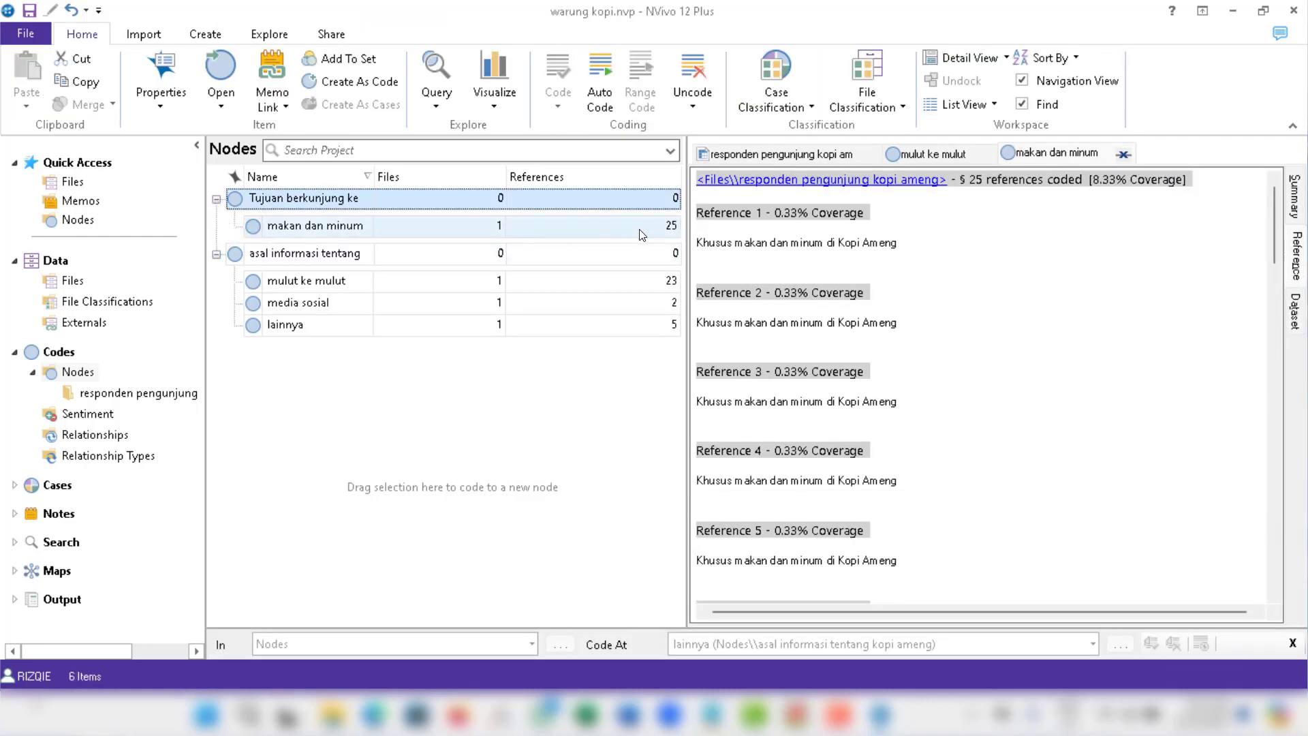
Create the child node "sekedar singgah dan bersantai" under "Tujuan berkunjung ke kopi ameng" and code record 1's visit purpose answer to it.
{"action": "left_click", "coordinate": [786, 154]}
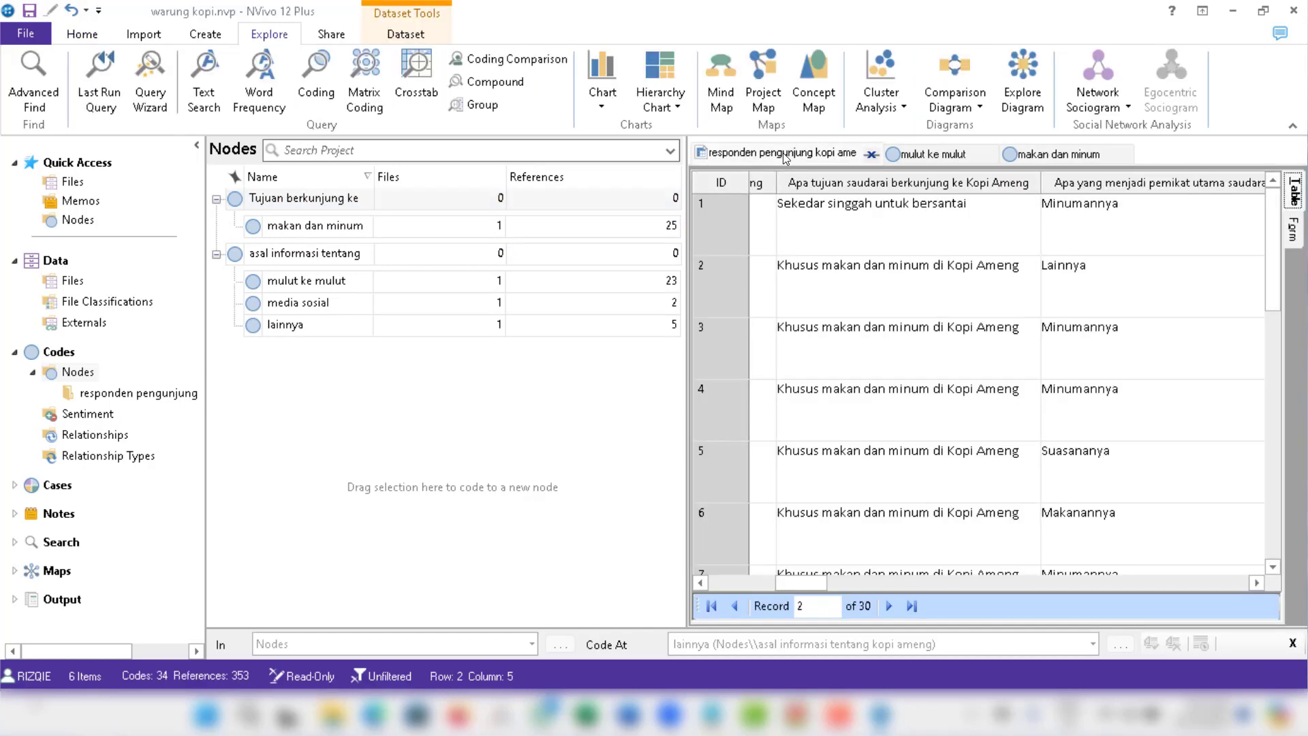
{"action": "right_click", "coordinate": [303, 199]}
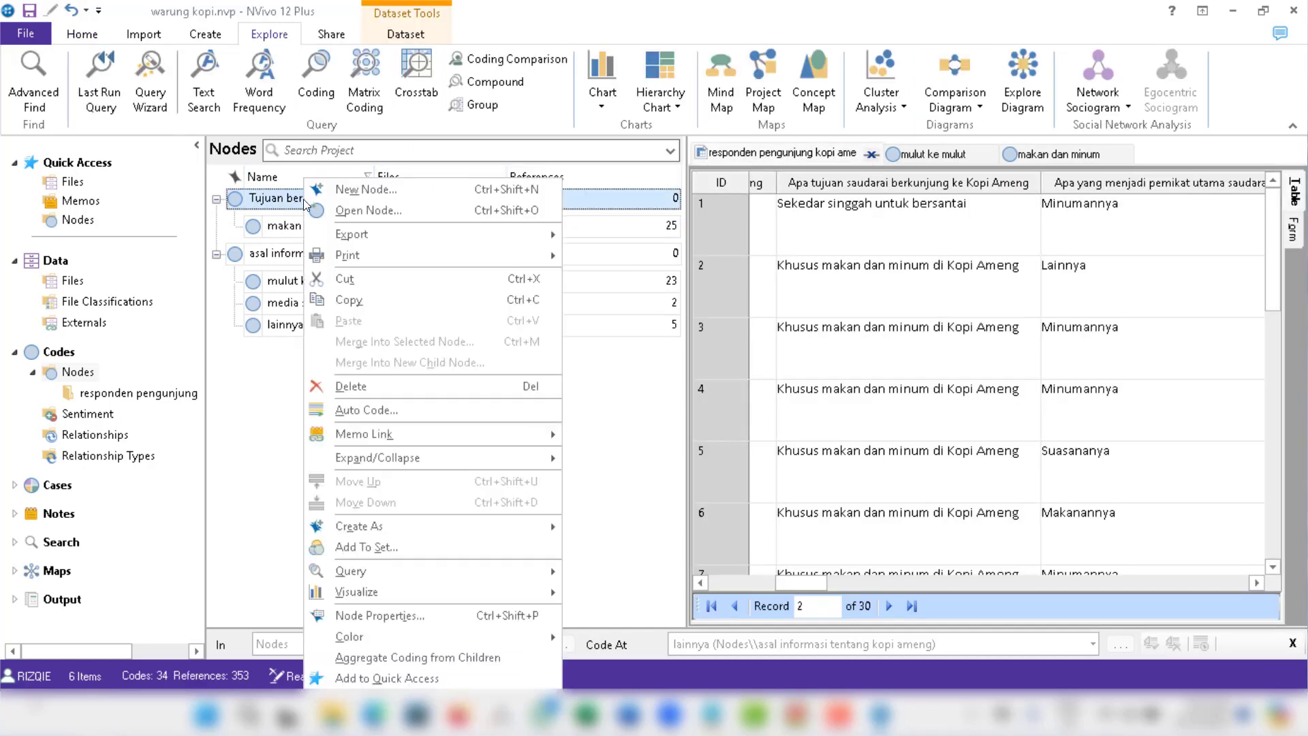
{"action": "left_click", "coordinate": [402, 190]}
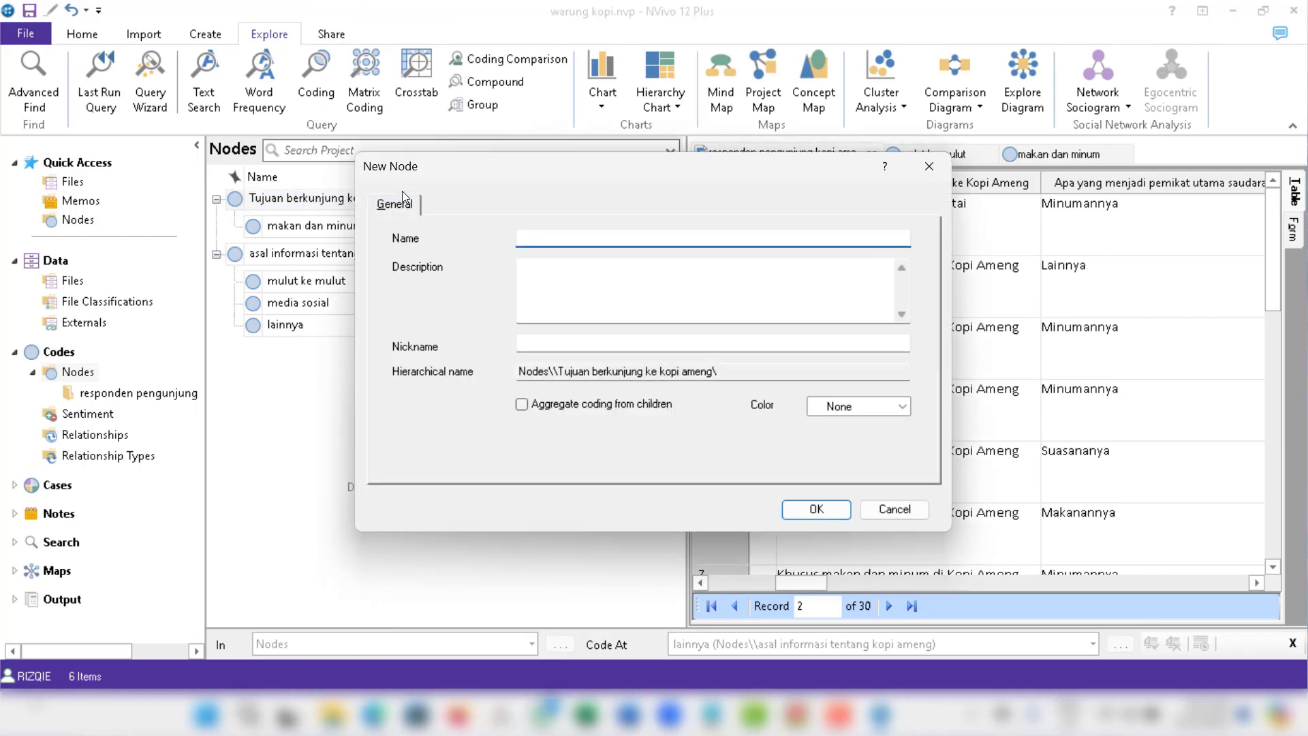
{"action": "type", "text": "sekedar singga"}
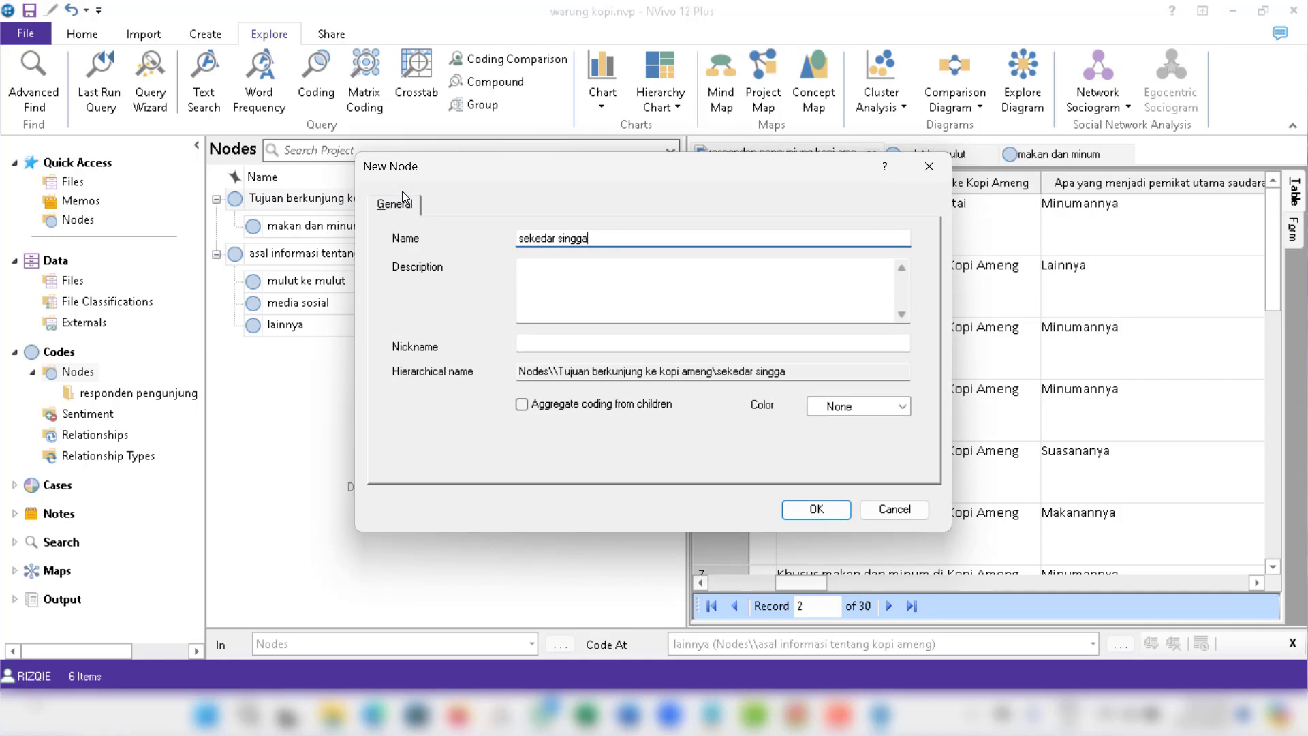
{"action": "type", "text": "h dan bersantai"}
{"action": "left_click", "coordinate": [823, 508]}
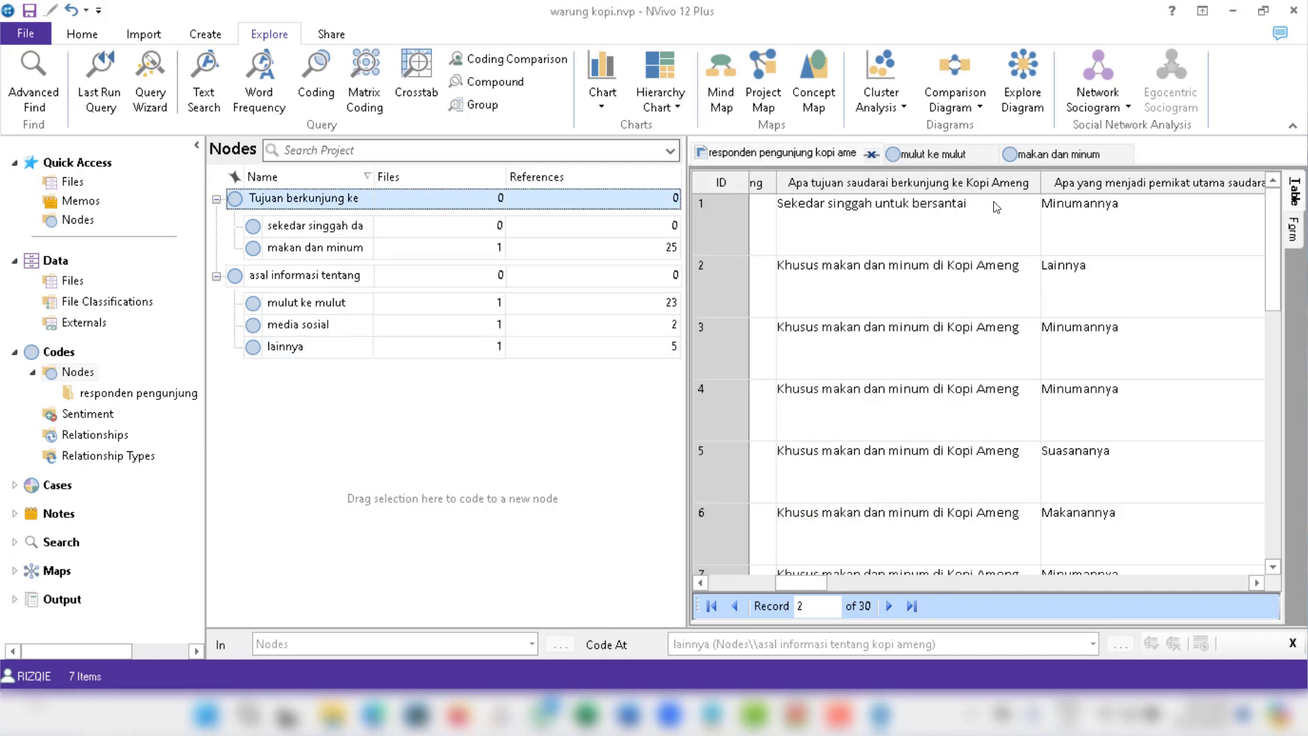
{"action": "left_click_drag", "start_coordinate": [987, 209], "coordinate": [798, 202]}
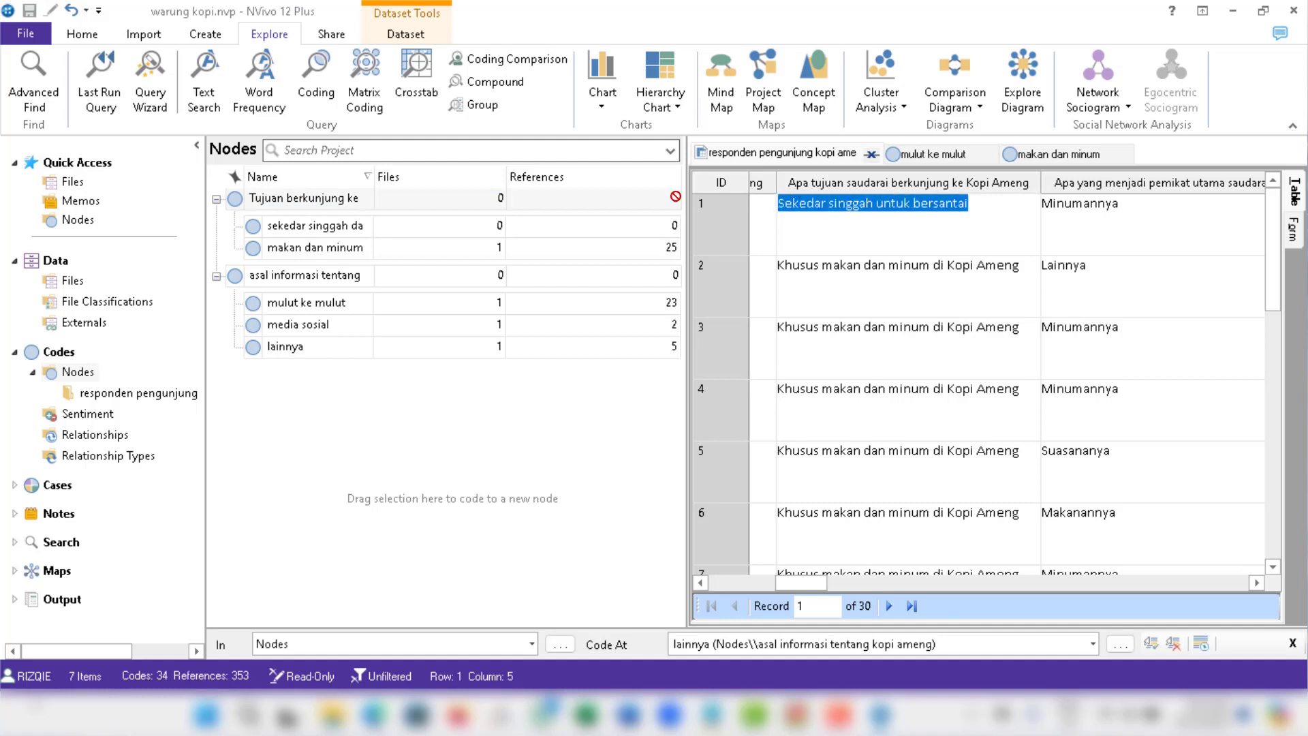
{"action": "left_click_drag", "start_coordinate": [675, 196], "coordinate": [299, 227]}
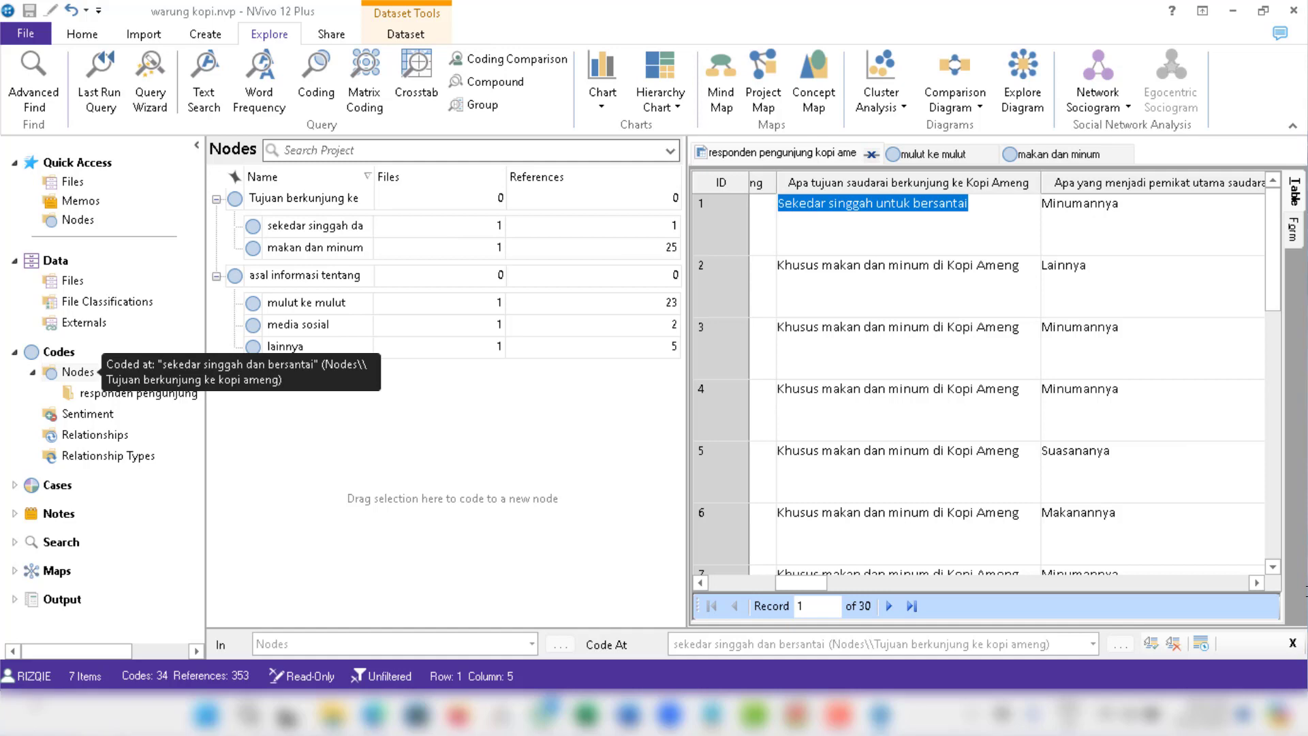
Create the child node "sekedar liburan dan singgah" under "Tujuan berkunjung ke kopi ameng" and code record 15's visit purpose answer to it.
{"action": "left_click", "coordinate": [1257, 584]}
{"action": "mouse_move", "coordinate": [835, 583]}
{"action": "left_mouse_down"}
{"action": "mouse_move", "coordinate": [727, 587]}
{"action": "mouse_move", "coordinate": [824, 587]}
{"action": "mouse_move", "coordinate": [814, 583]}
{"action": "left_mouse_up"}
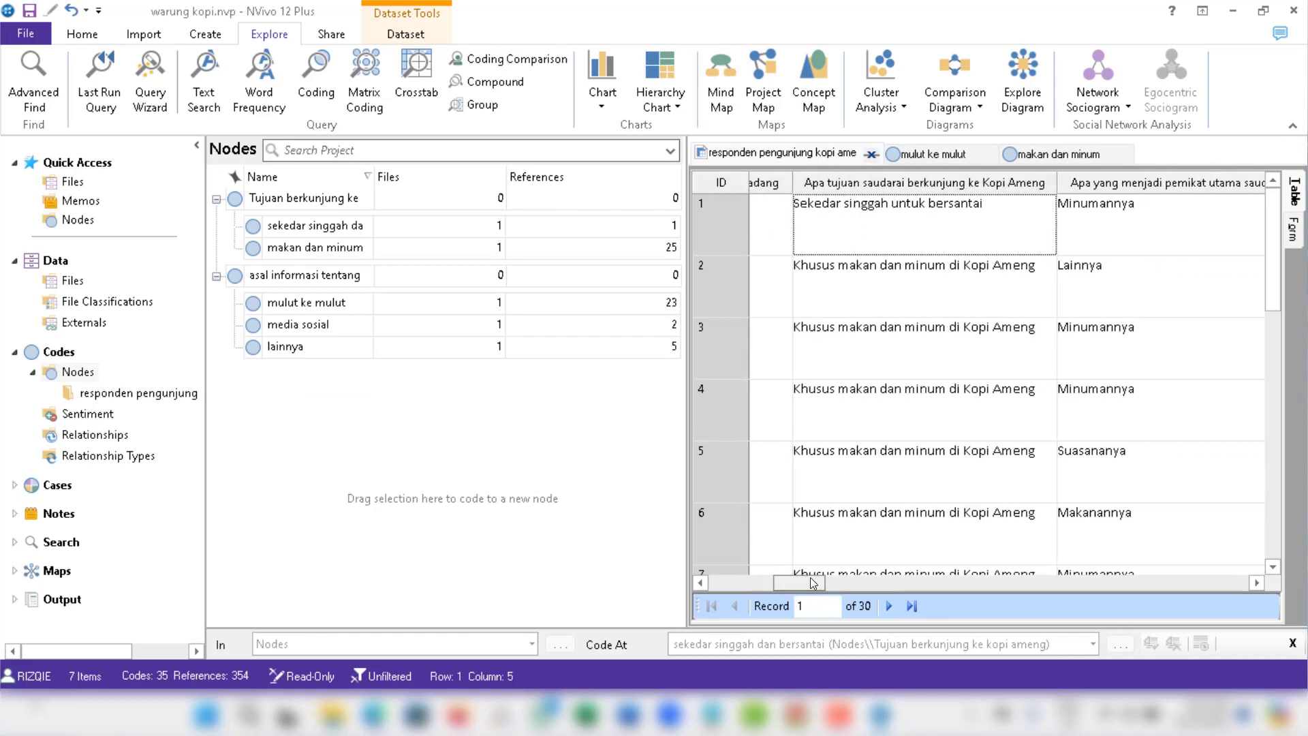
{"action": "left_click", "coordinate": [1273, 567]}
{"action": "left_click_drag", "start_coordinate": [1273, 566], "coordinate": [1272, 567]}
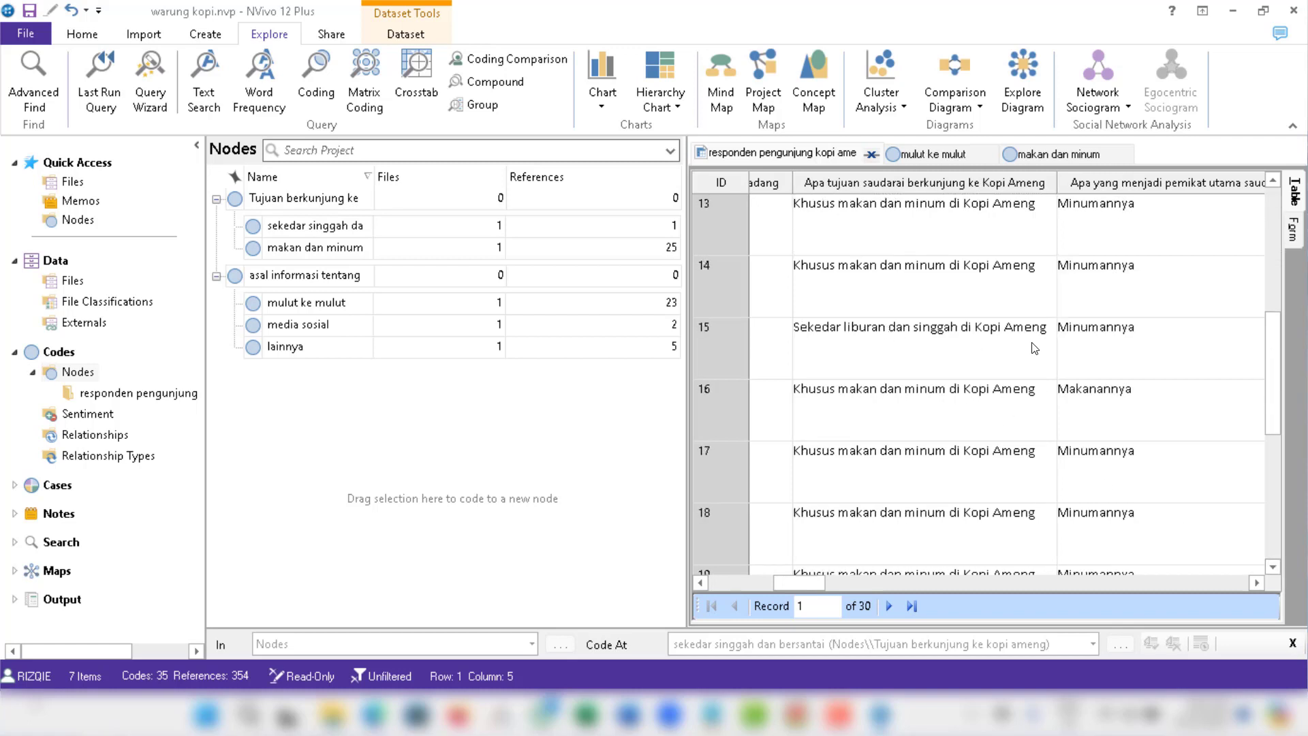
{"action": "right_click", "coordinate": [330, 199]}
{"action": "left_click", "coordinate": [393, 194]}
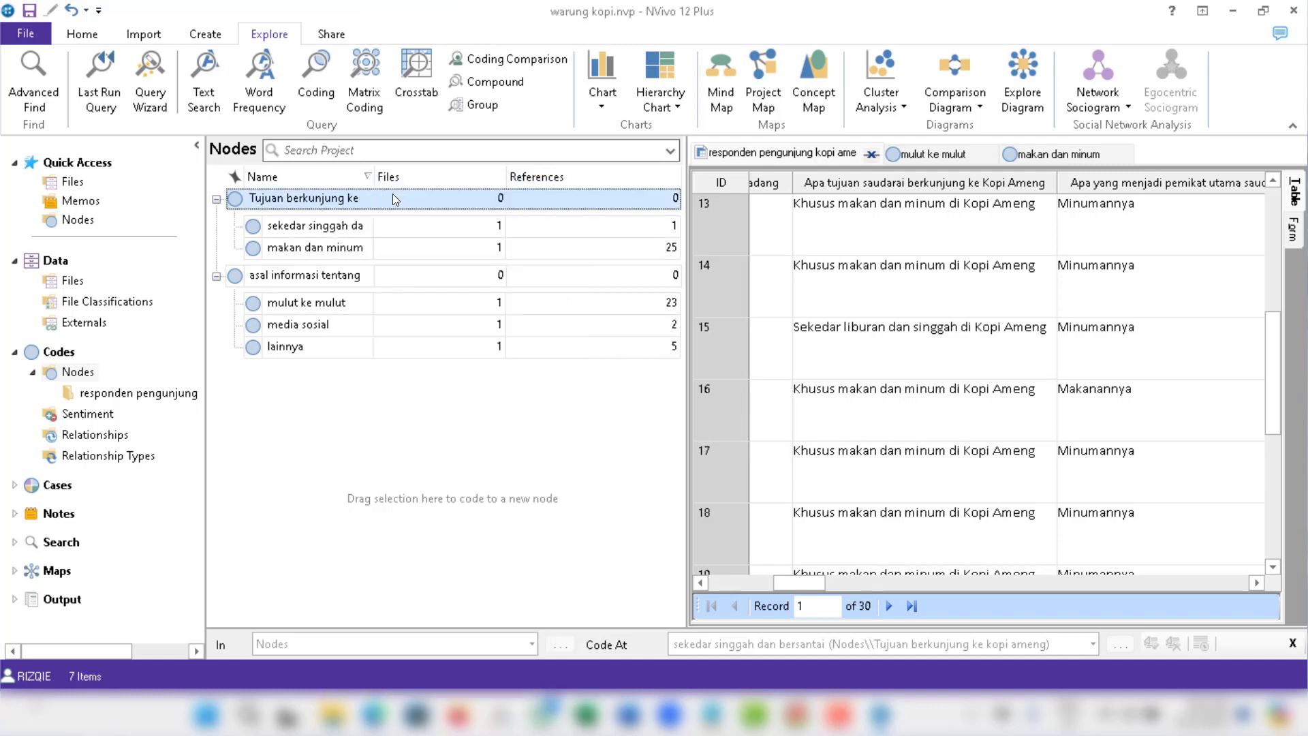
{"action": "type", "text": "ke"}
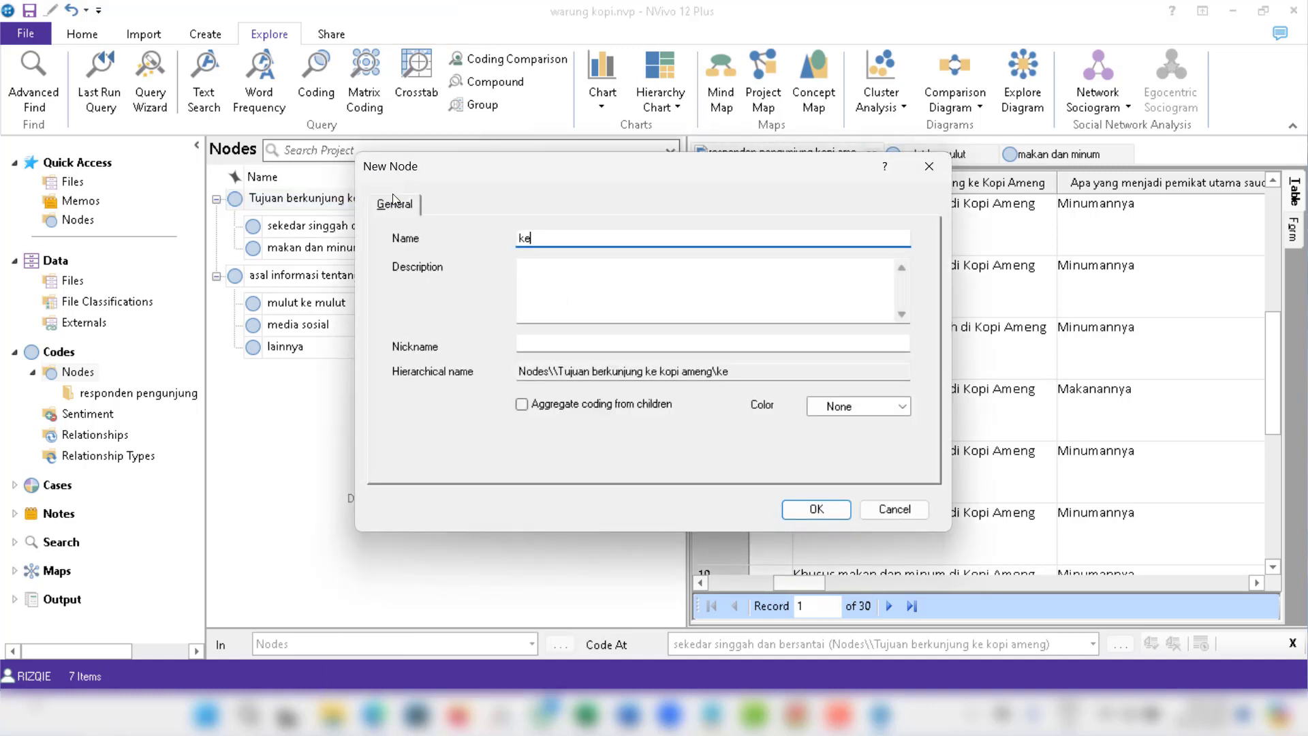
{"action": "key", "text": "BackSpace"}
{"action": "key", "text": "BackSpace"}
{"action": "type", "text": "sekedasr"}
{"action": "key", "text": "BackSpace"}
{"action": "key", "text": "BackSpace"}
{"action": "type", "text": "r liburan"}
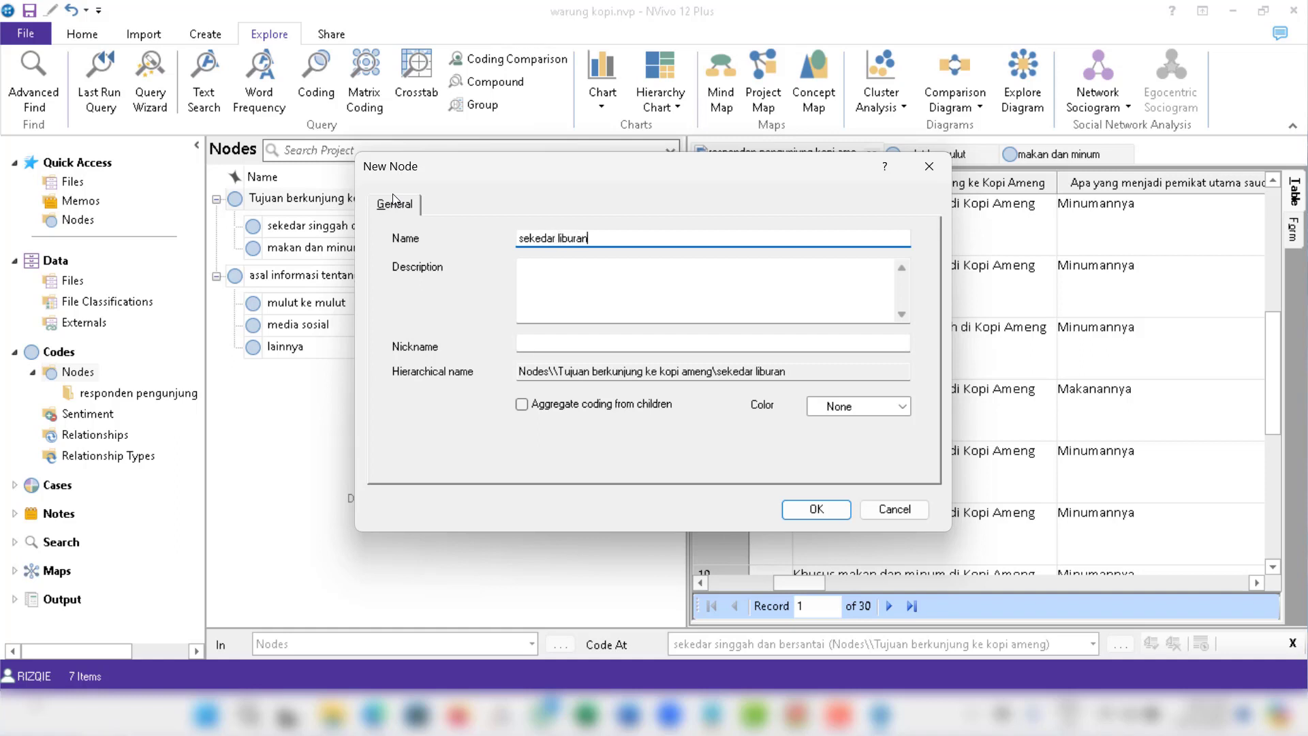
{"action": "type", "text": " dan singgah"}
{"action": "key", "text": "BackSpace"}
{"action": "key", "text": "BackSpace"}
{"action": "type", "text": "gah"}
{"action": "left_click", "coordinate": [812, 509]}
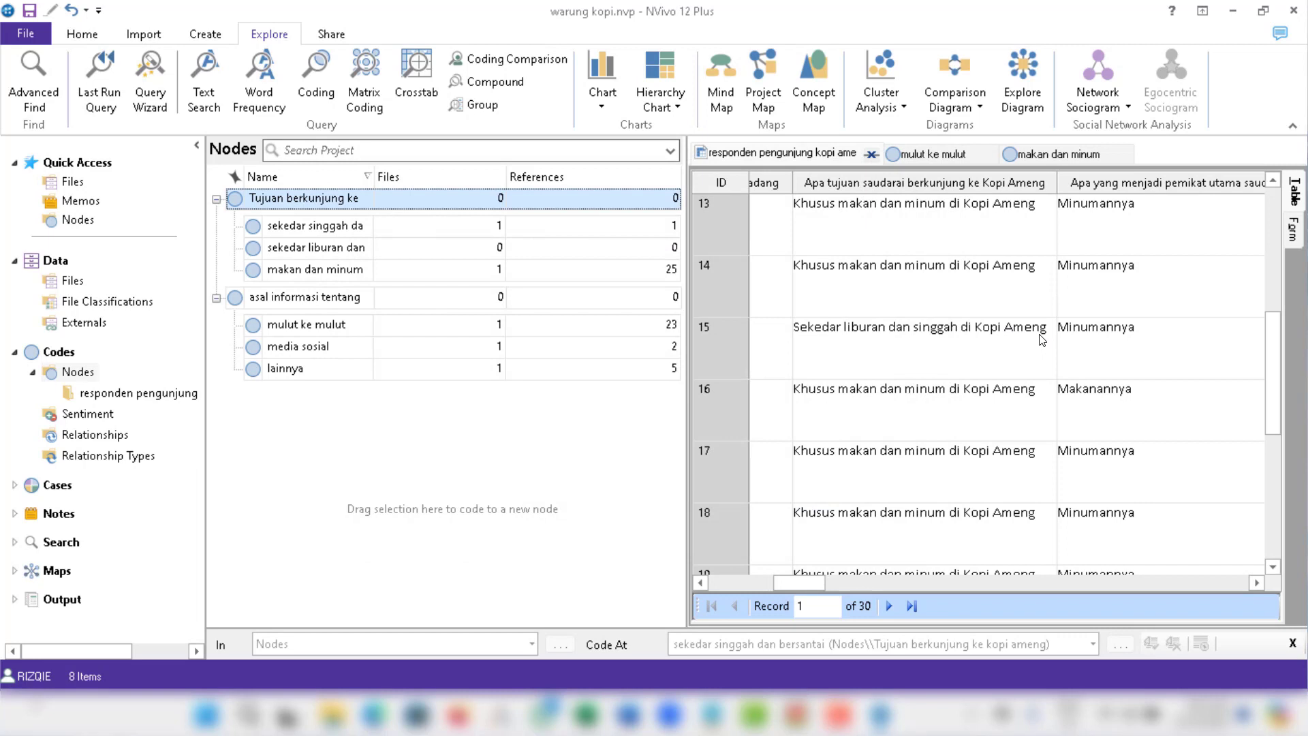
{"action": "left_click_drag", "start_coordinate": [1049, 334], "coordinate": [331, 254]}
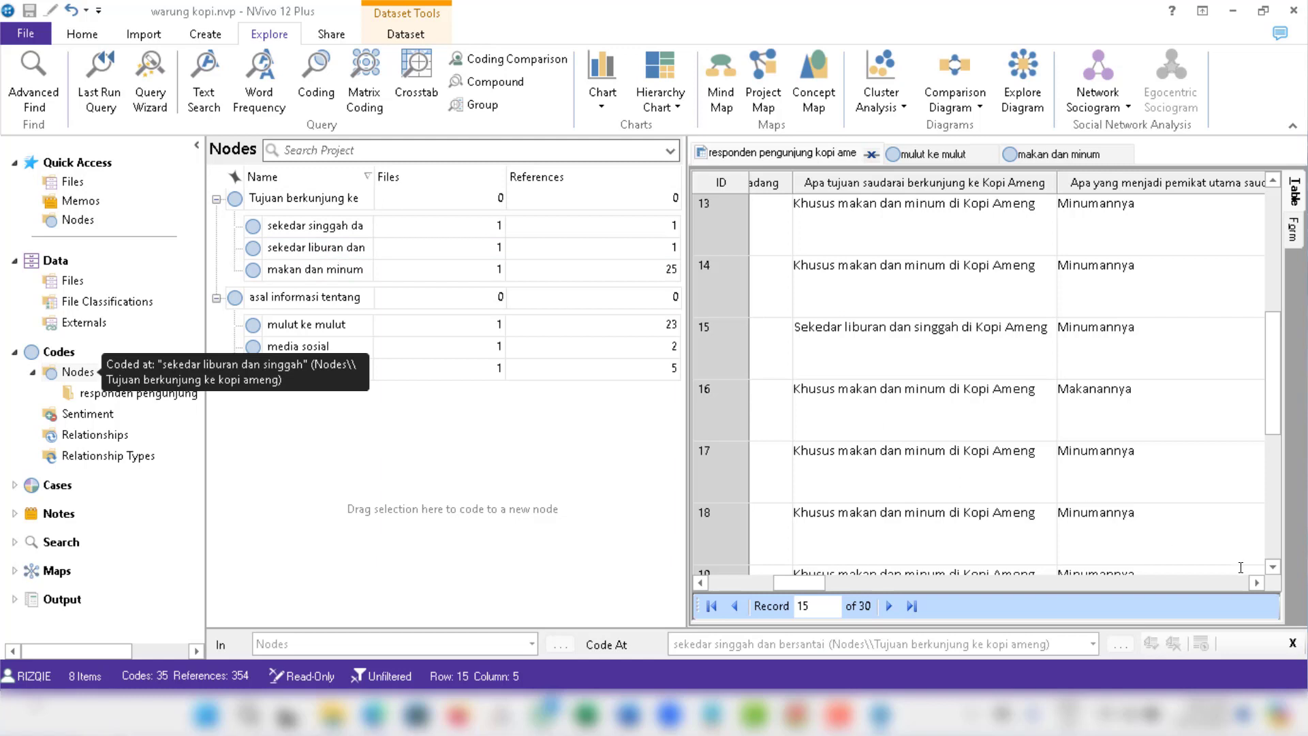
Code record 22's visit purpose answer to "sekedar liburan dan singgah" and record 25's answer to "sekedar singgah dan bersantai".
{"action": "scroll", "coordinate": [1273, 567], "scroll_direction": "down", "scroll_amount": 1}
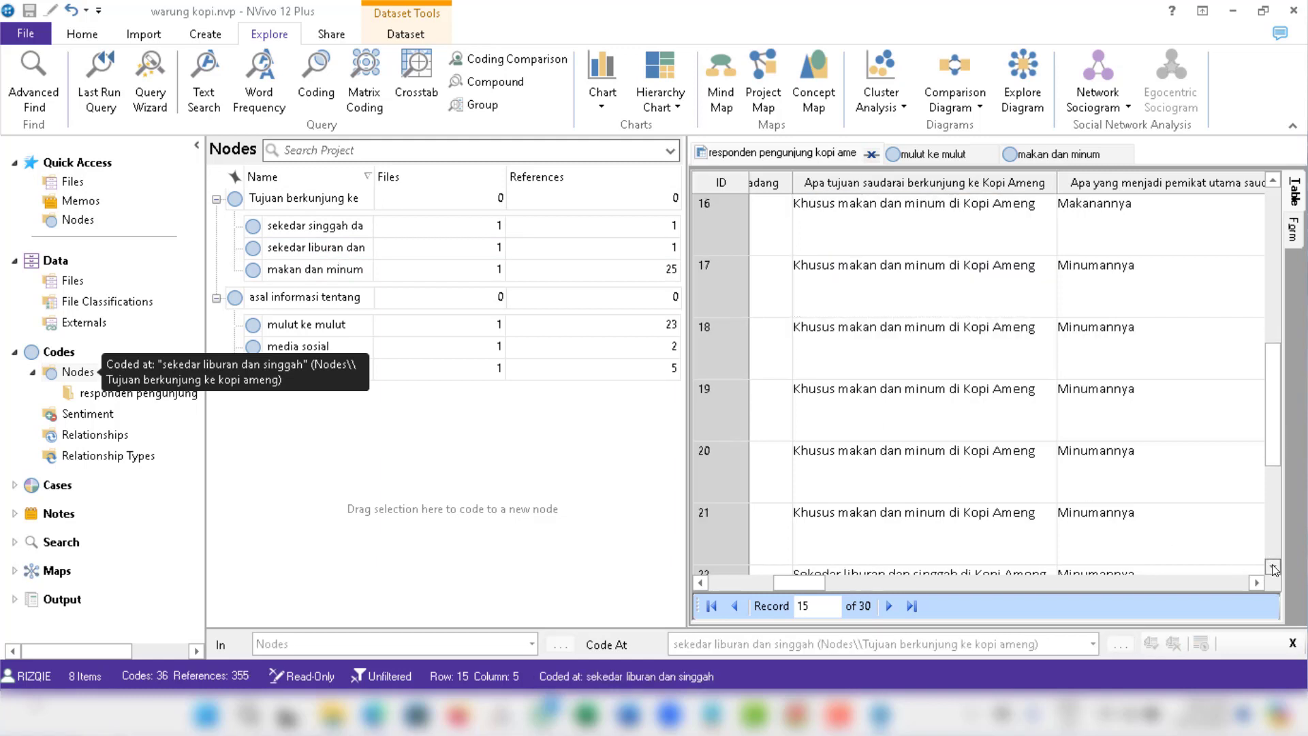
{"action": "left_click", "coordinate": [1273, 566]}
{"action": "left_click", "coordinate": [1272, 565]}
{"action": "left_click", "coordinate": [1273, 565]}
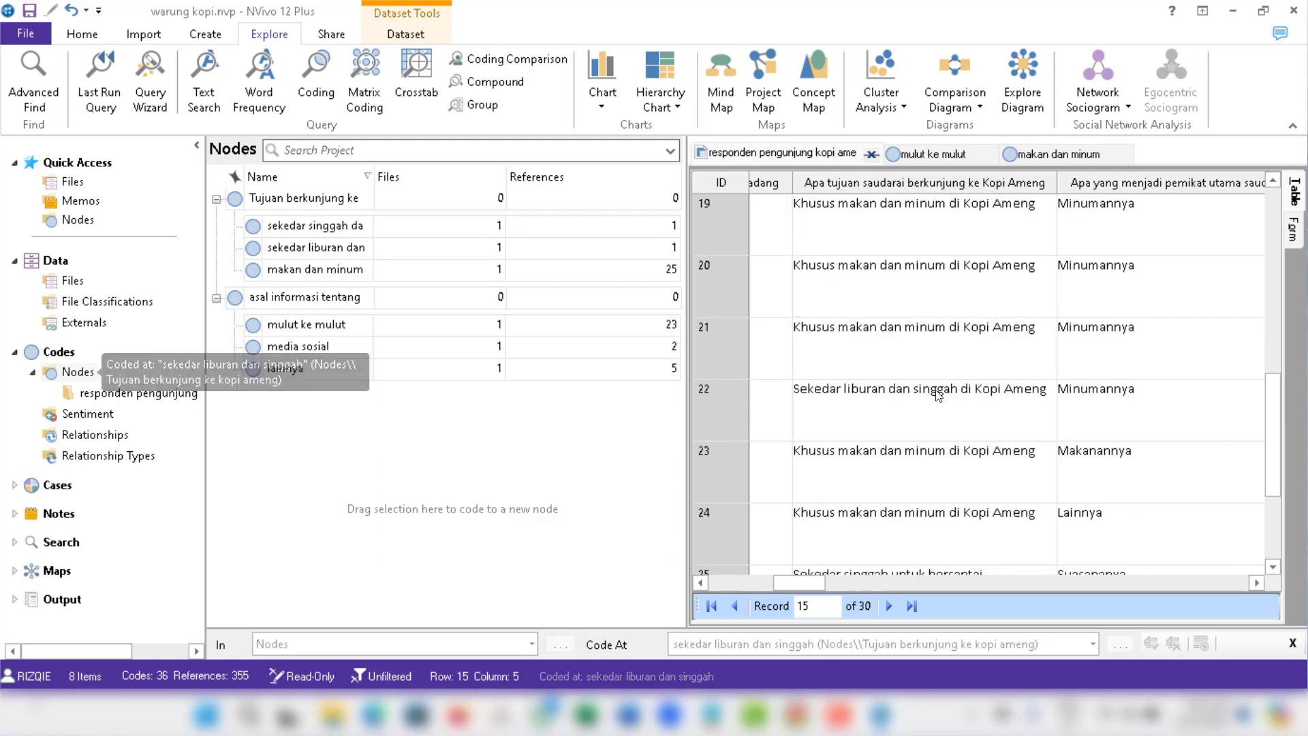
{"action": "left_click", "coordinate": [960, 392]}
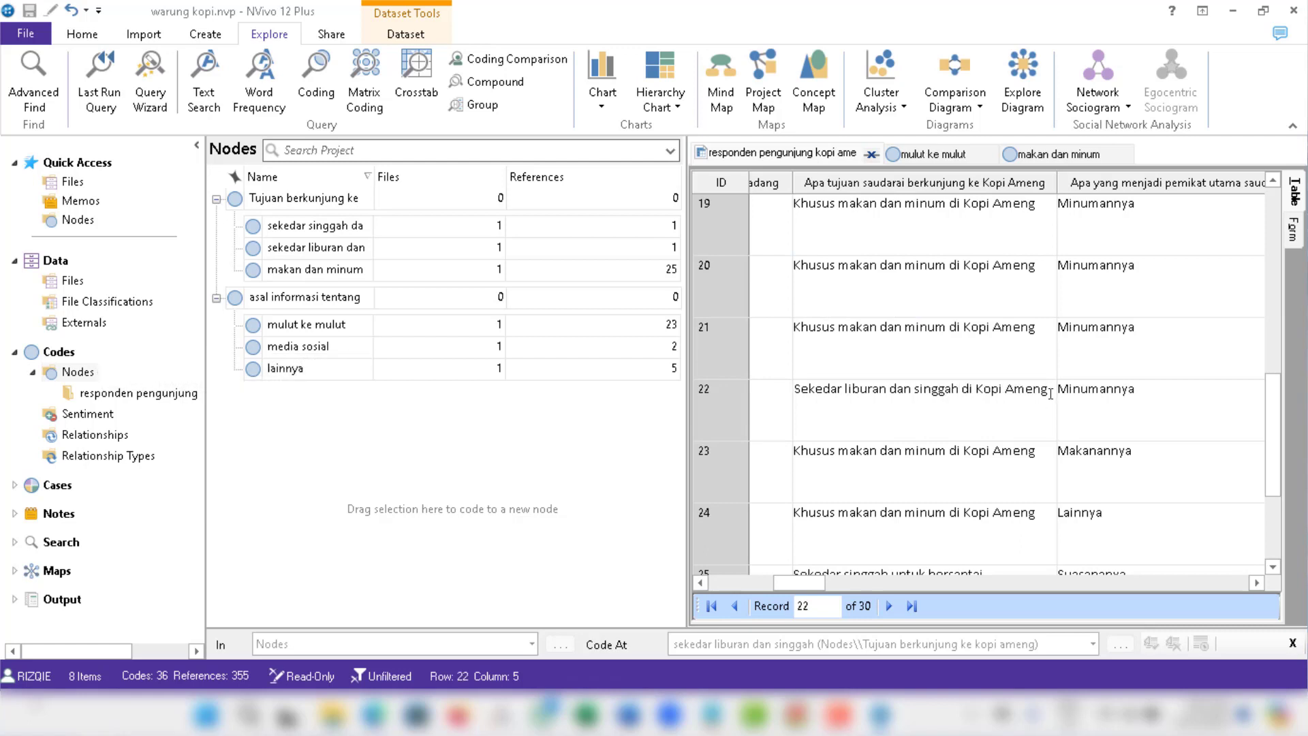
{"action": "left_click_drag", "start_coordinate": [1050, 393], "coordinate": [326, 248]}
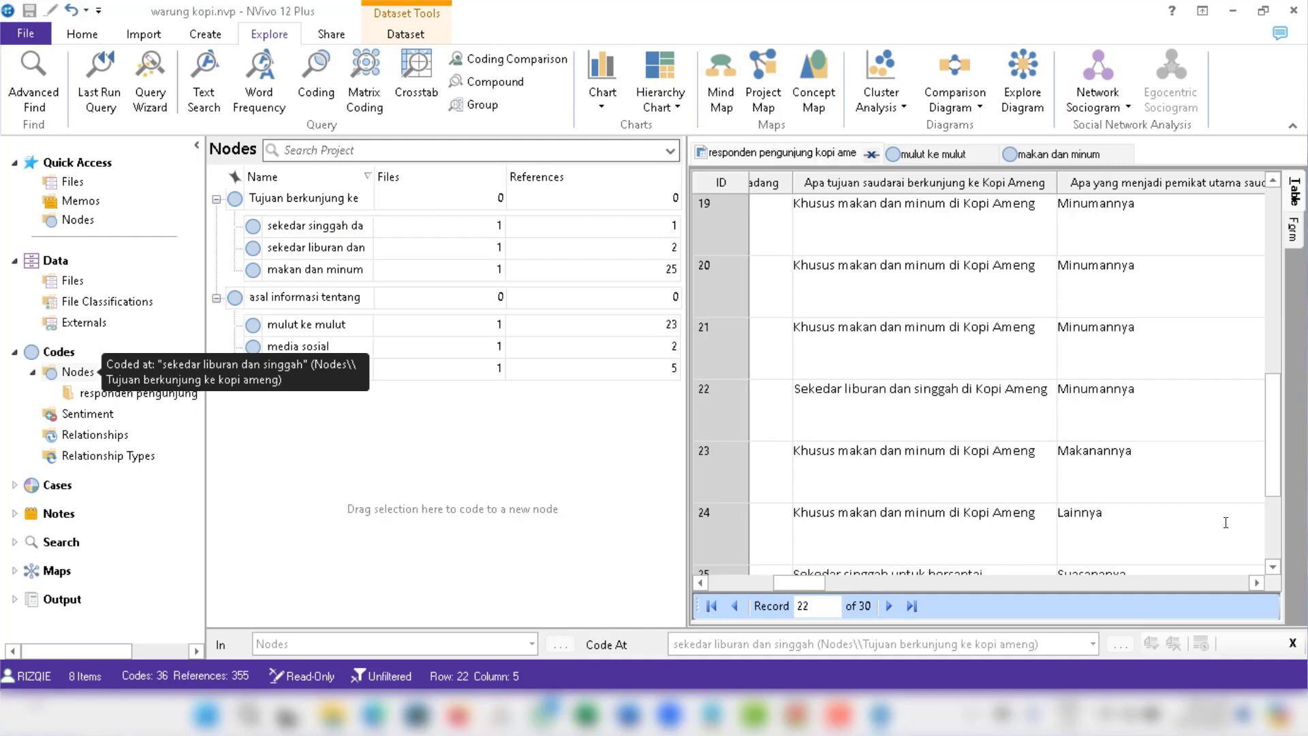
{"action": "scroll", "coordinate": [1271, 566], "scroll_direction": "down", "scroll_amount": 5}
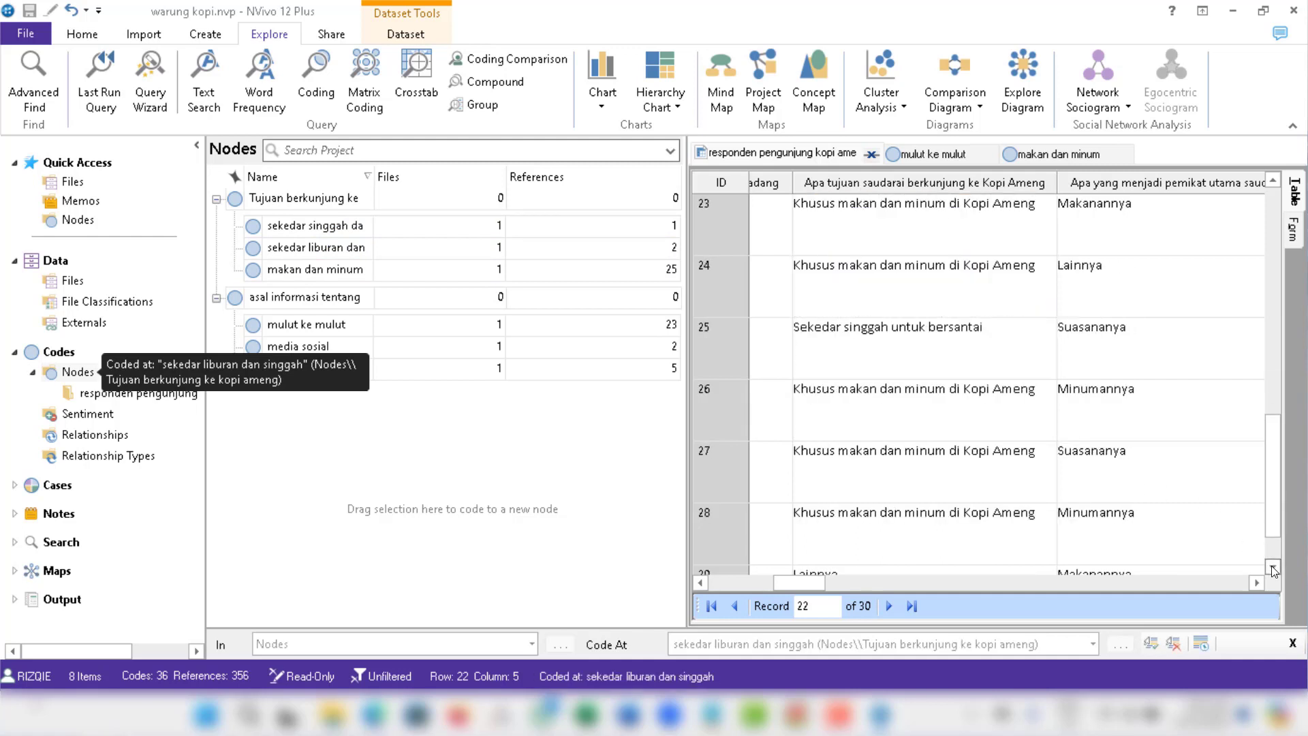
{"action": "left_click_drag", "start_coordinate": [985, 265], "coordinate": [338, 227]}
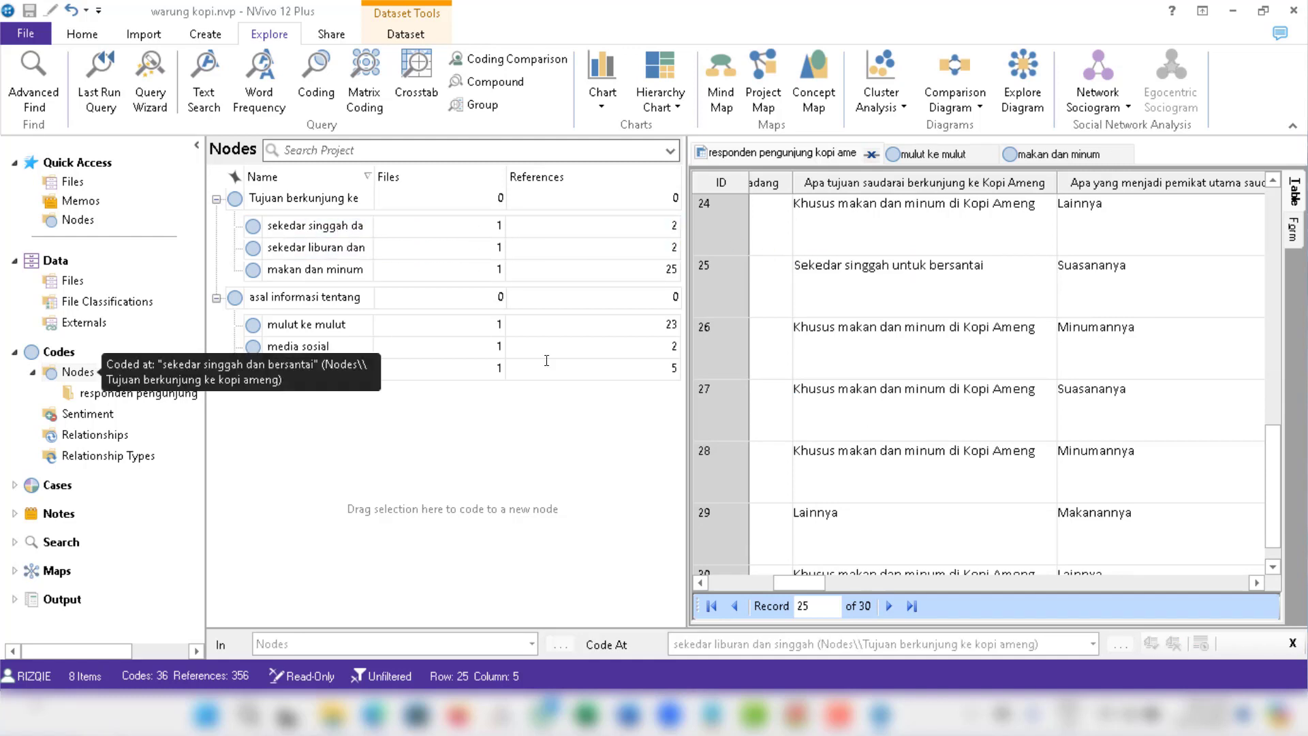
Create the child node "lainnya" under "Tujuan berkunjung ke kopi ameng" and code record 29's visit purpose answer to it.
{"action": "right_click", "coordinate": [308, 198]}
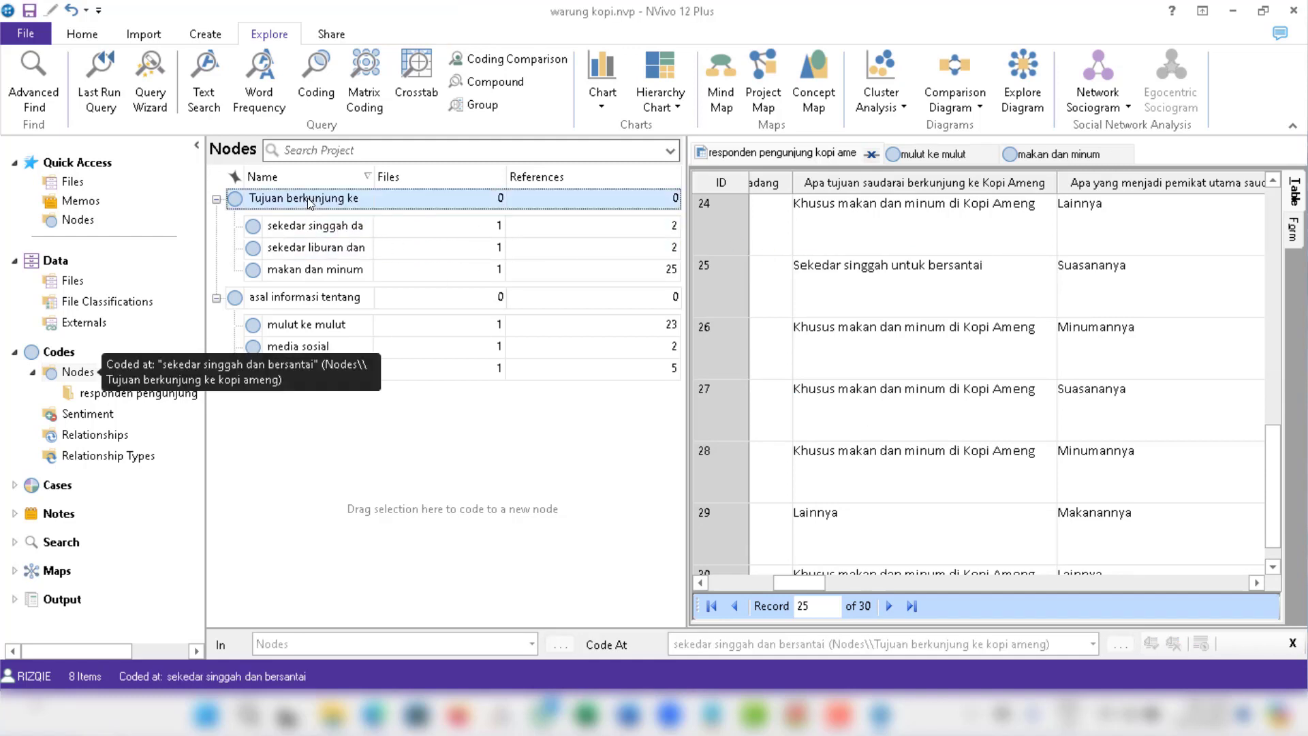
{"action": "left_click", "coordinate": [345, 197]}
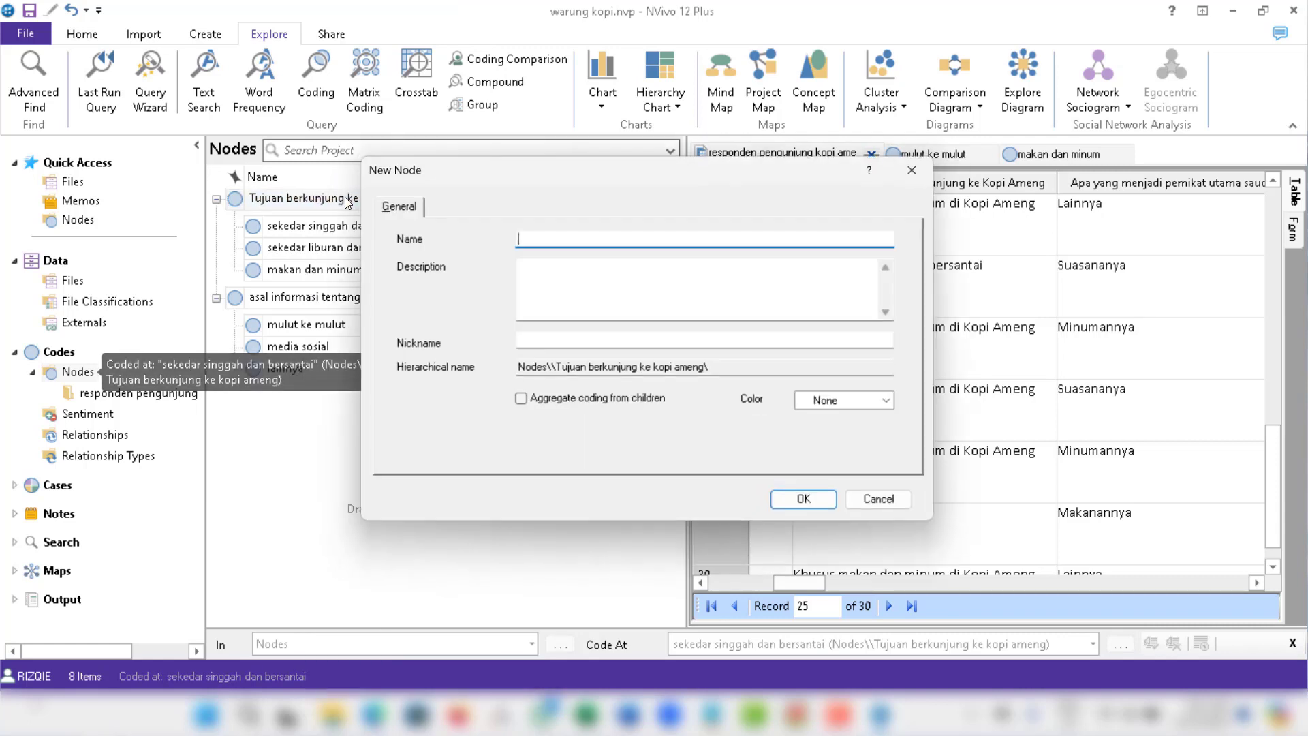
{"action": "type", "text": "lainnya"}
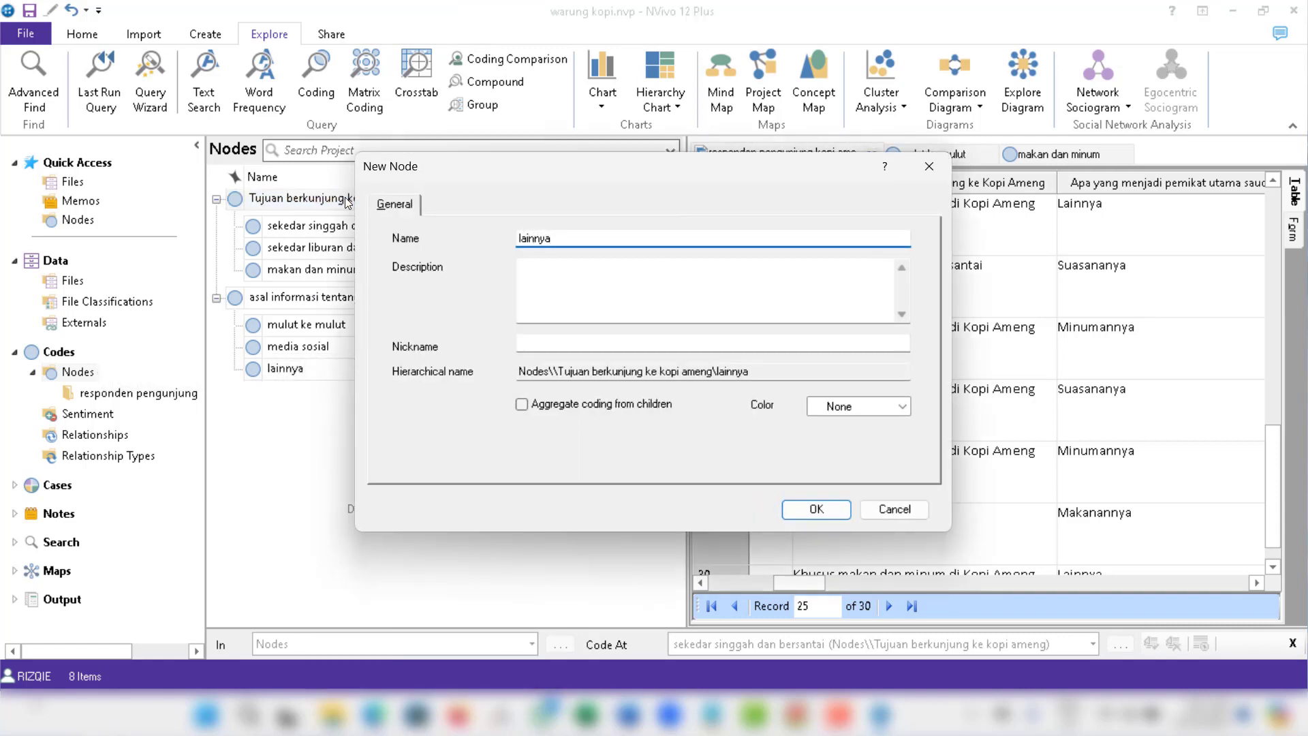
{"action": "left_click", "coordinate": [817, 509]}
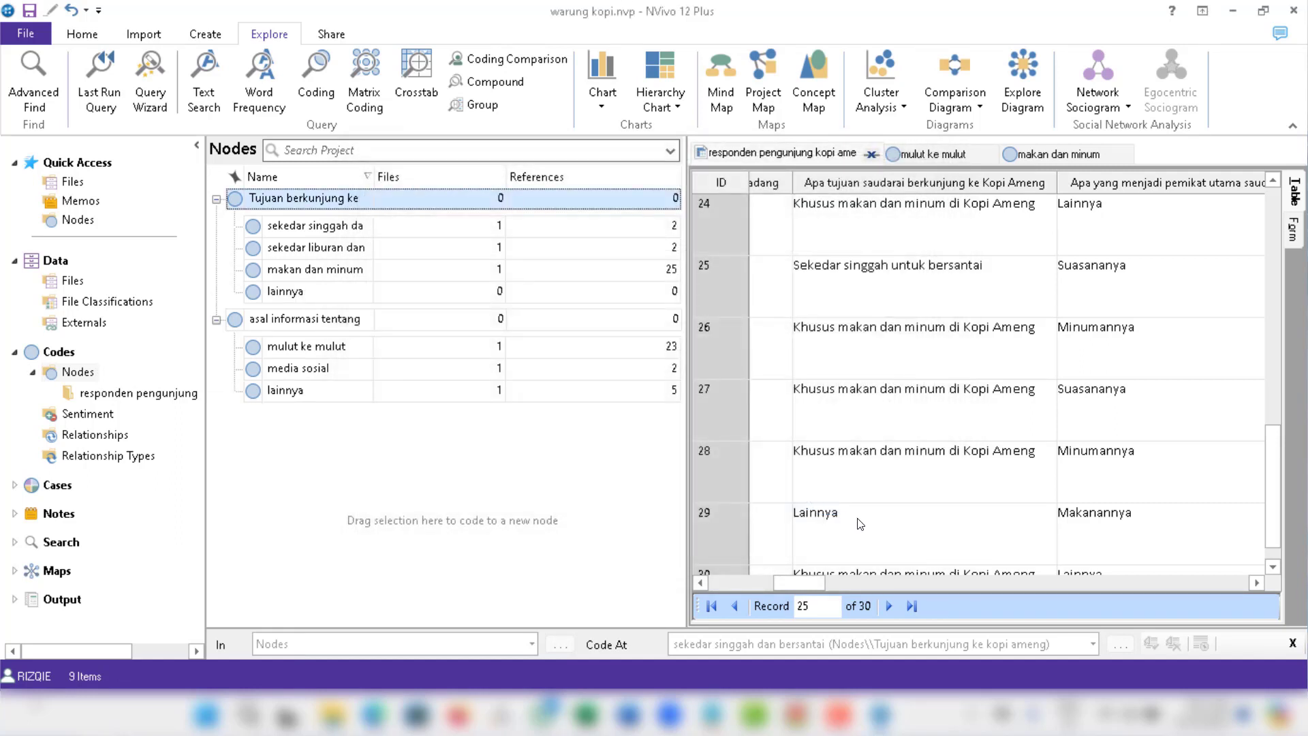
{"action": "left_click", "coordinate": [859, 515]}
{"action": "double_click", "coordinate": [821, 519]}
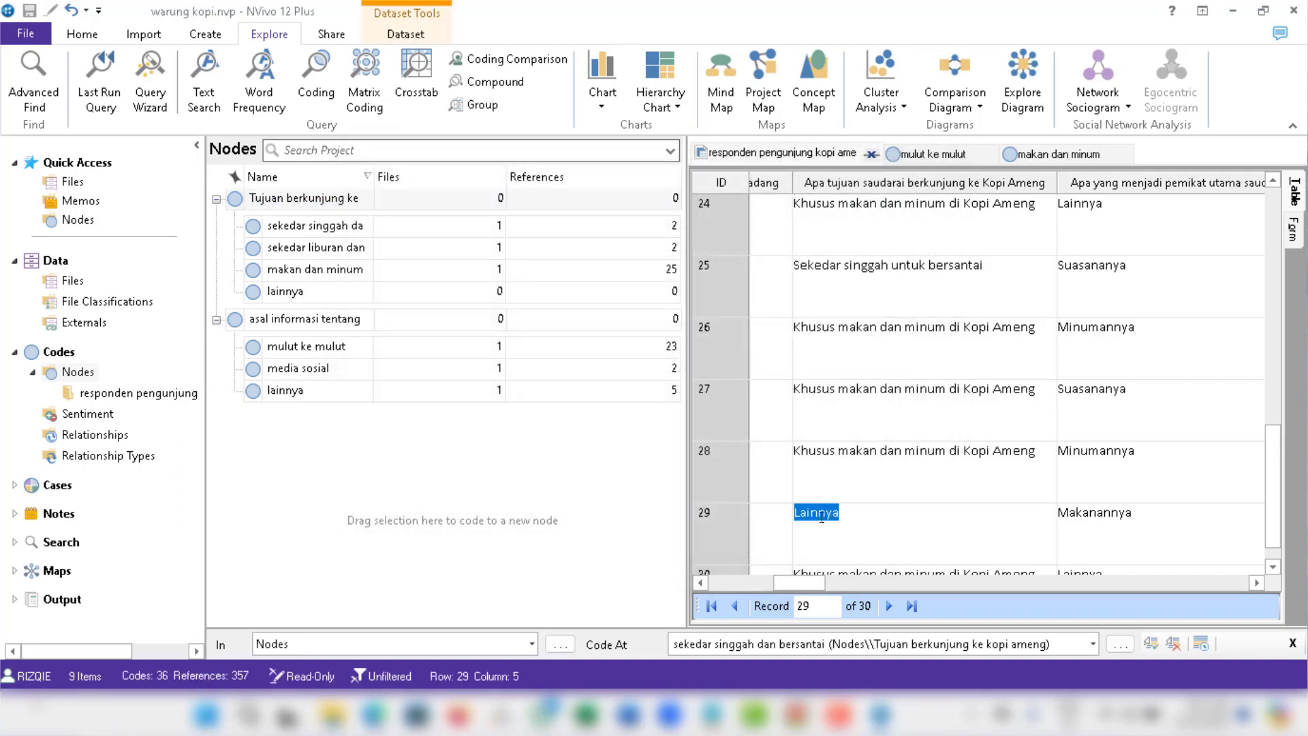
{"action": "left_click_drag", "start_coordinate": [821, 518], "coordinate": [326, 290]}
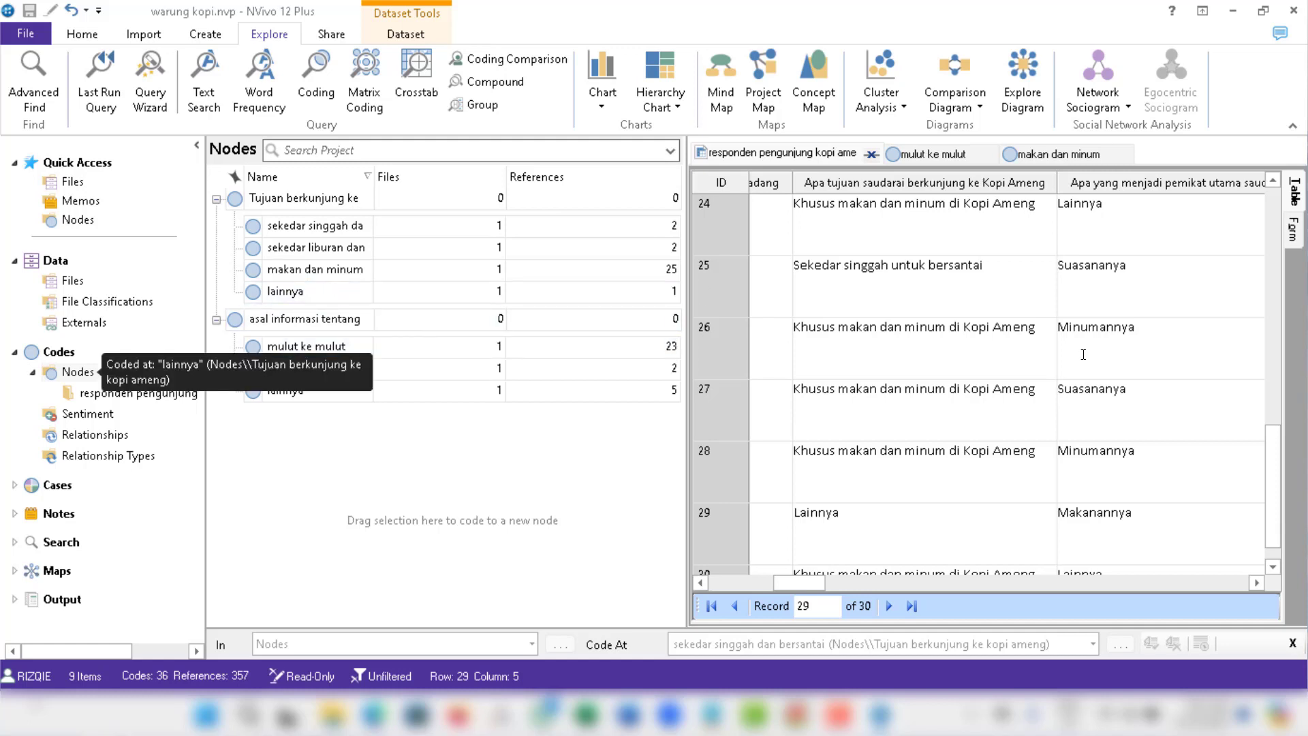
{"action": "left_click", "coordinate": [1273, 565]}
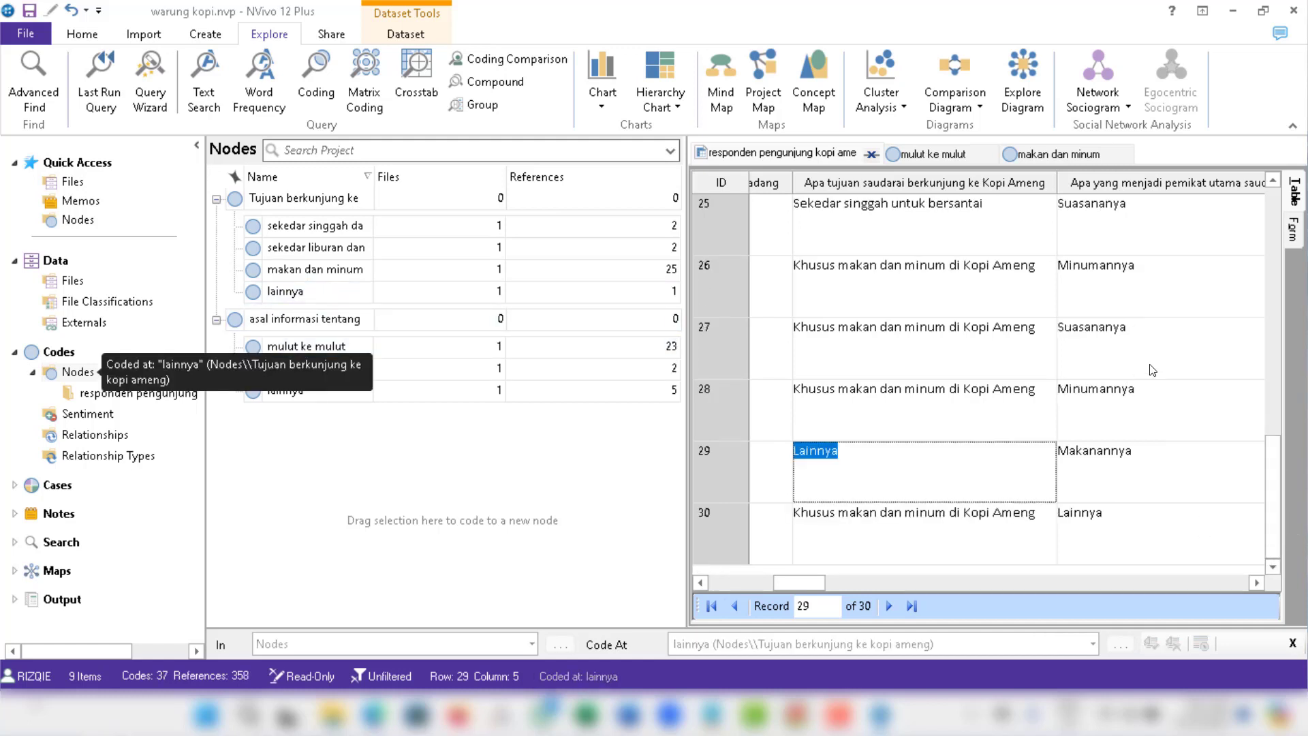
{"action": "left_click", "coordinate": [1272, 180]}
{"action": "left_click", "coordinate": [1273, 180]}
{"action": "left_click", "coordinate": [1273, 180]}
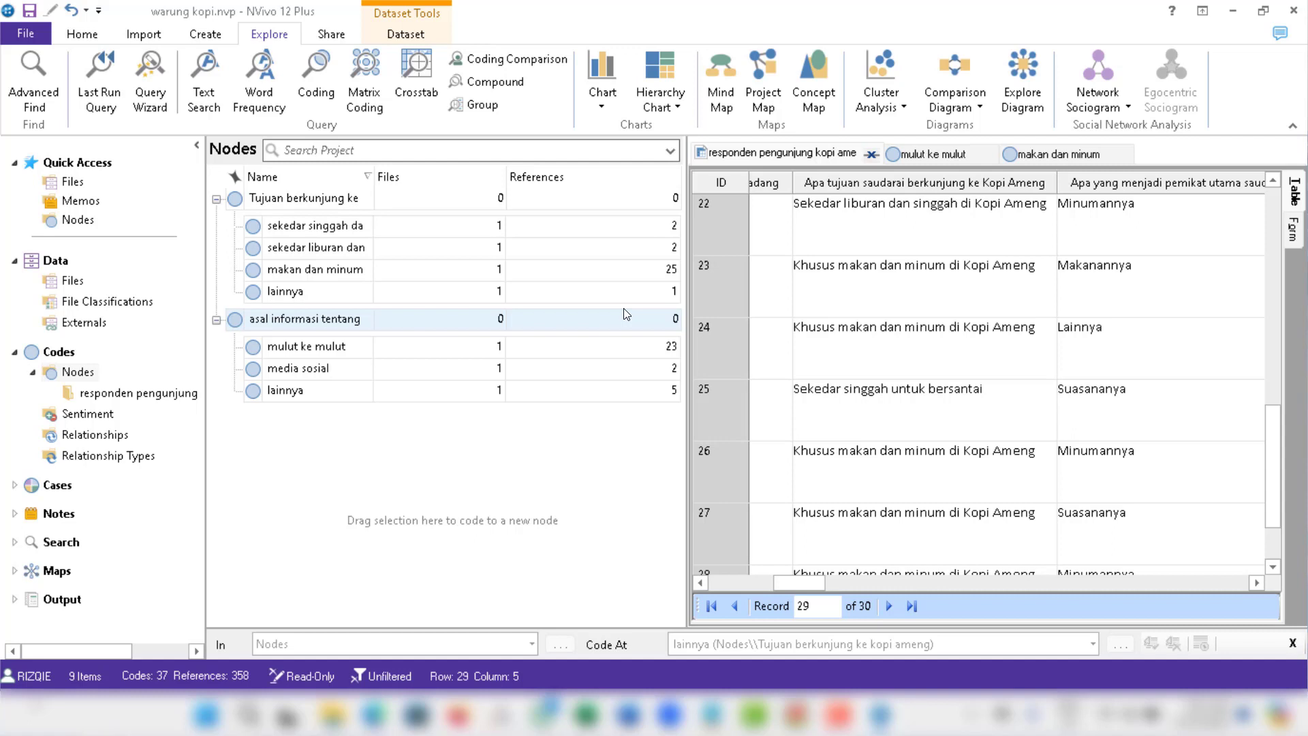
Aggregate coding from children for the parent nodes "Tujuan berkunjung ke kopi ameng" and "asal informasi tentang".
{"action": "left_click", "coordinate": [316, 198]}
{"action": "right_click", "coordinate": [313, 196]}
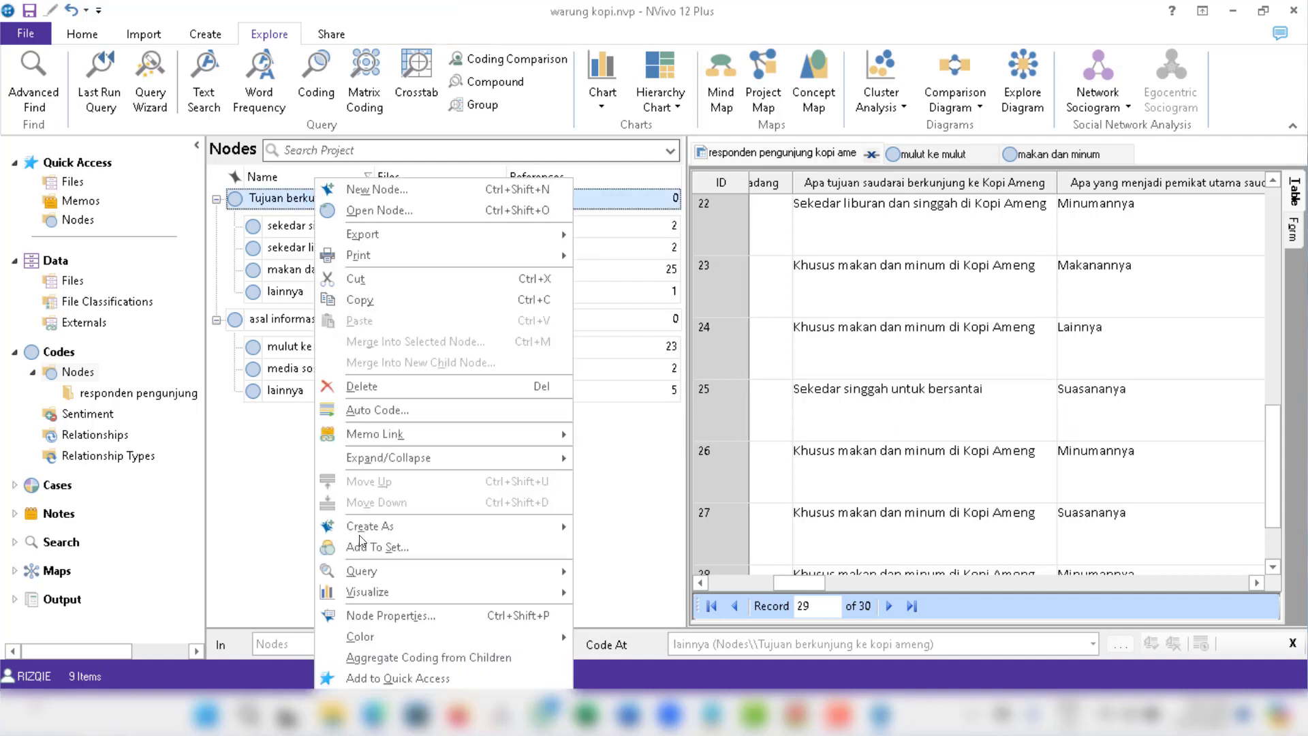
{"action": "left_click", "coordinate": [395, 657]}
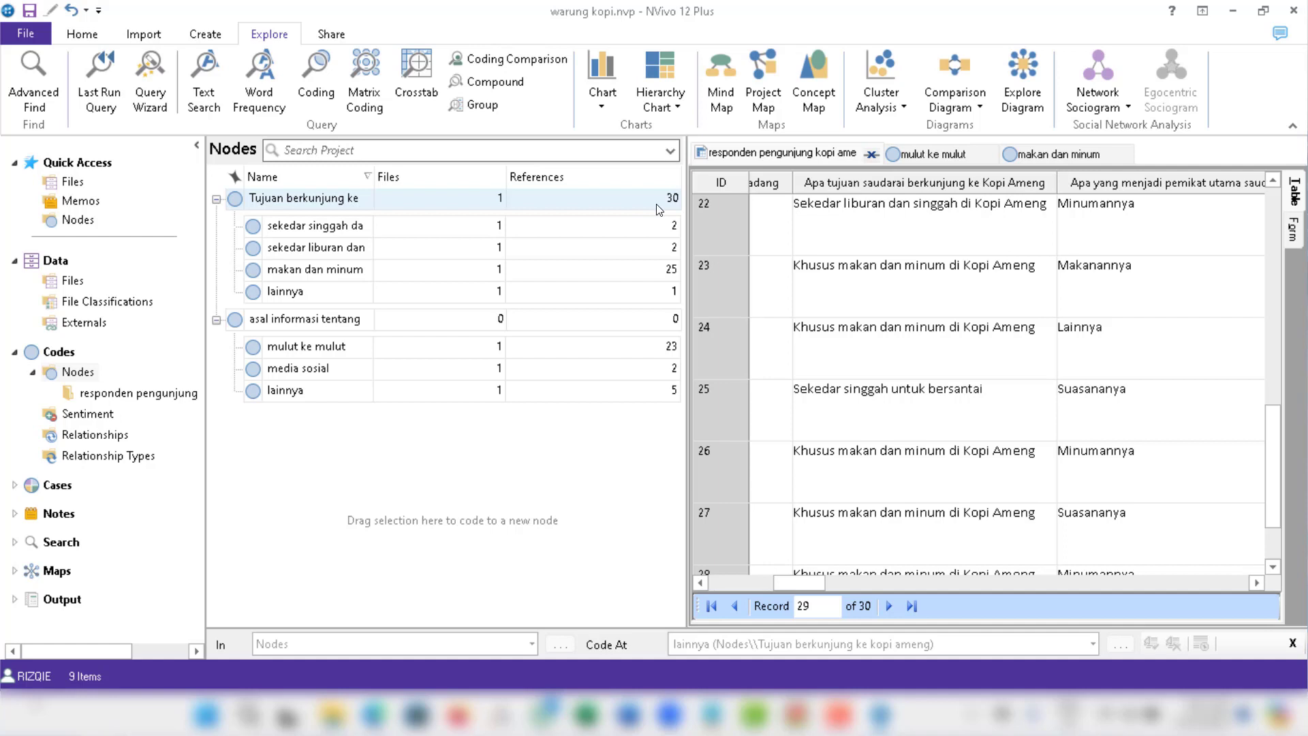
{"action": "right_click", "coordinate": [432, 325]}
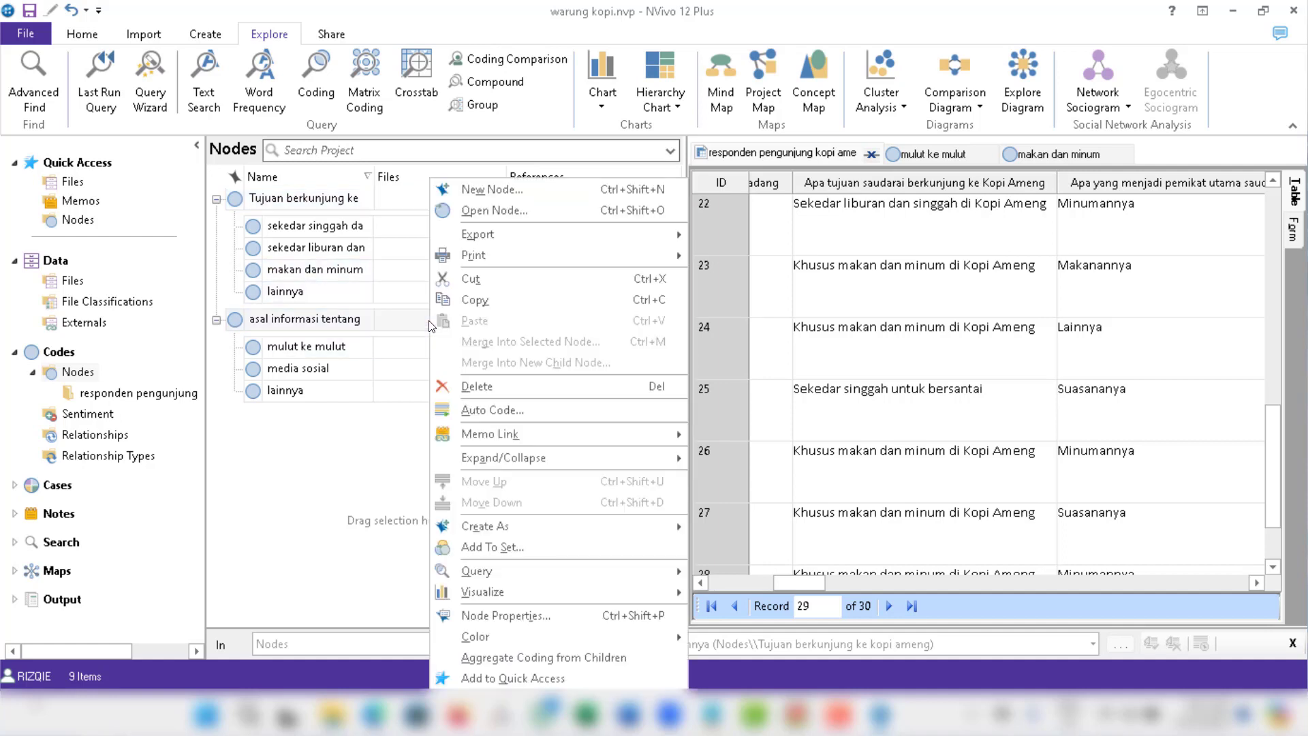
{"action": "left_click", "coordinate": [516, 654]}
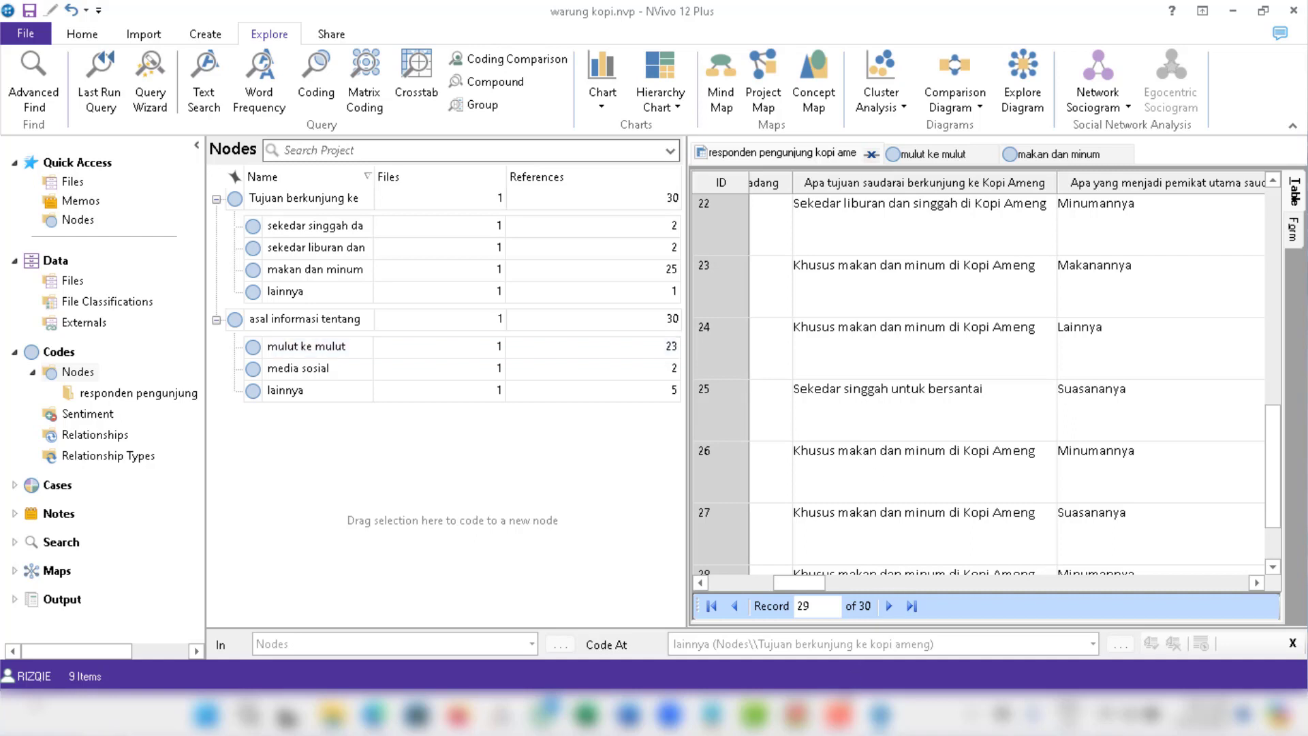
{"action": "left_click", "coordinate": [839, 714]}
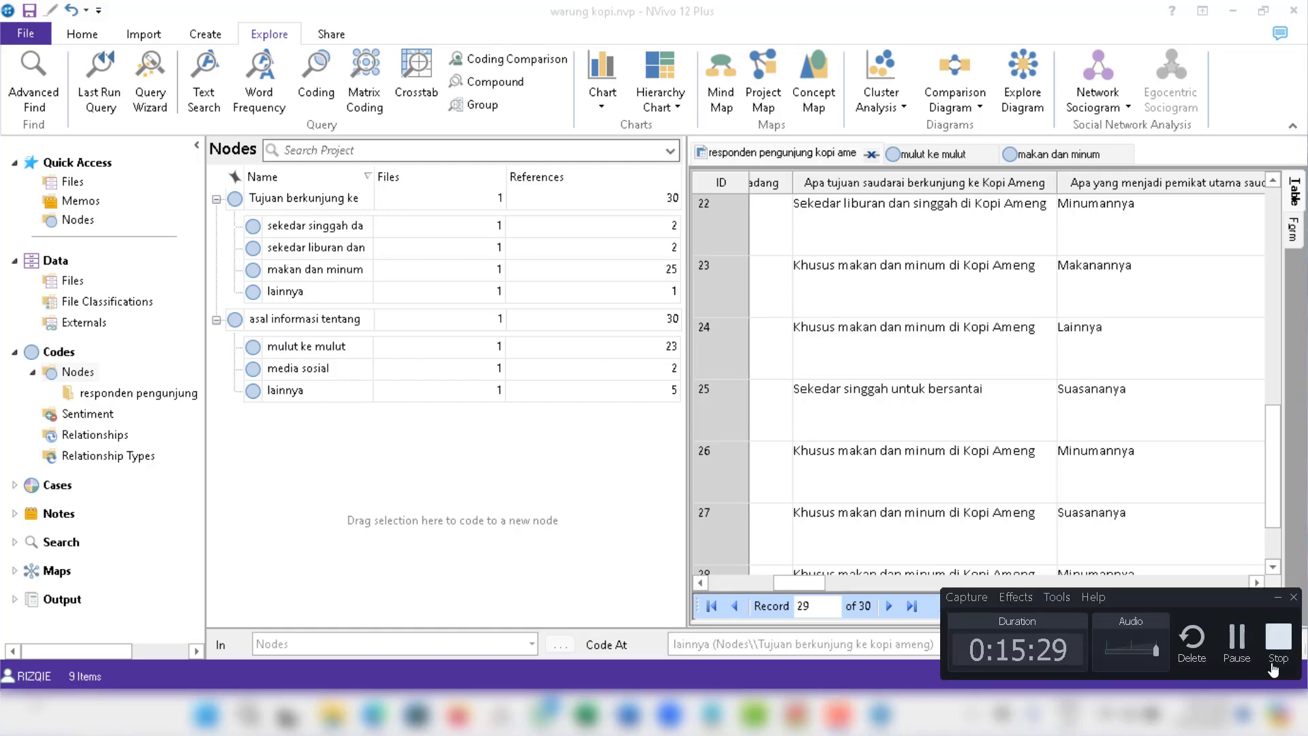